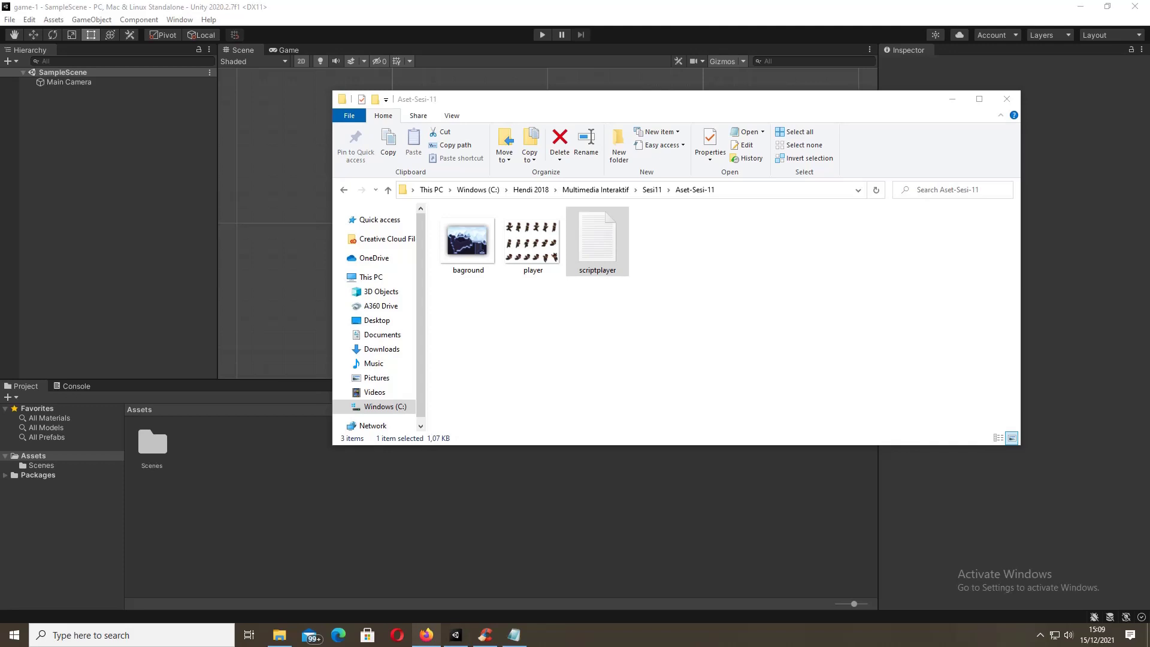
Step: Switch to the browser and look over the Sesi 11 assets on the course page before returning to Unity
left_click(426, 635)
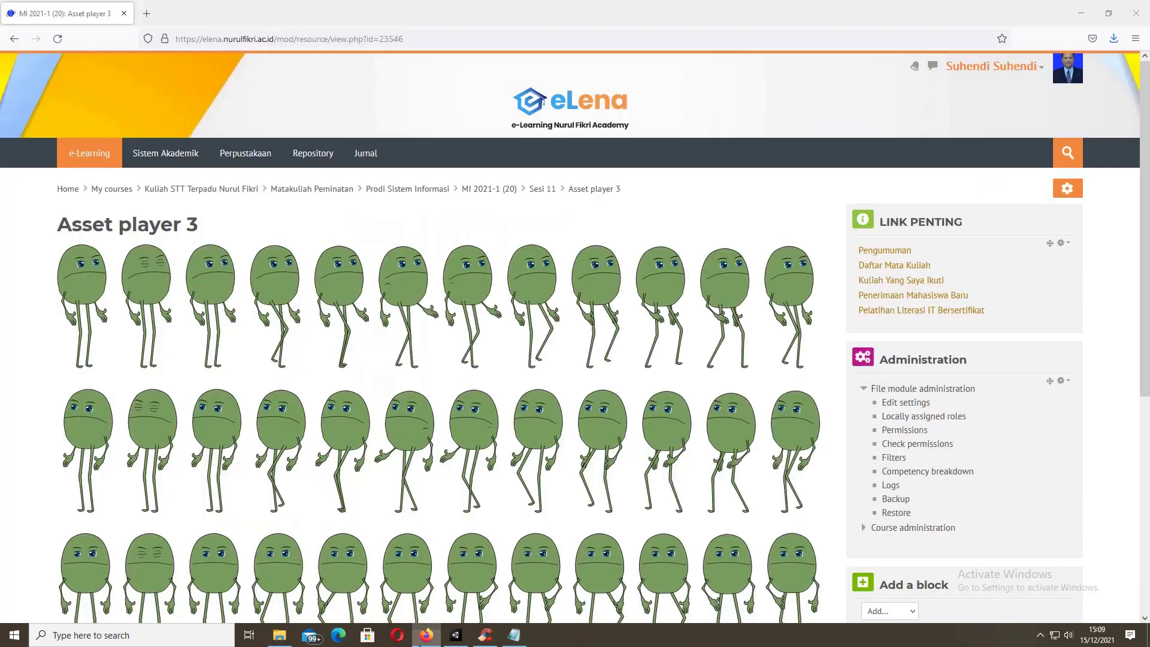
left_click(14, 38)
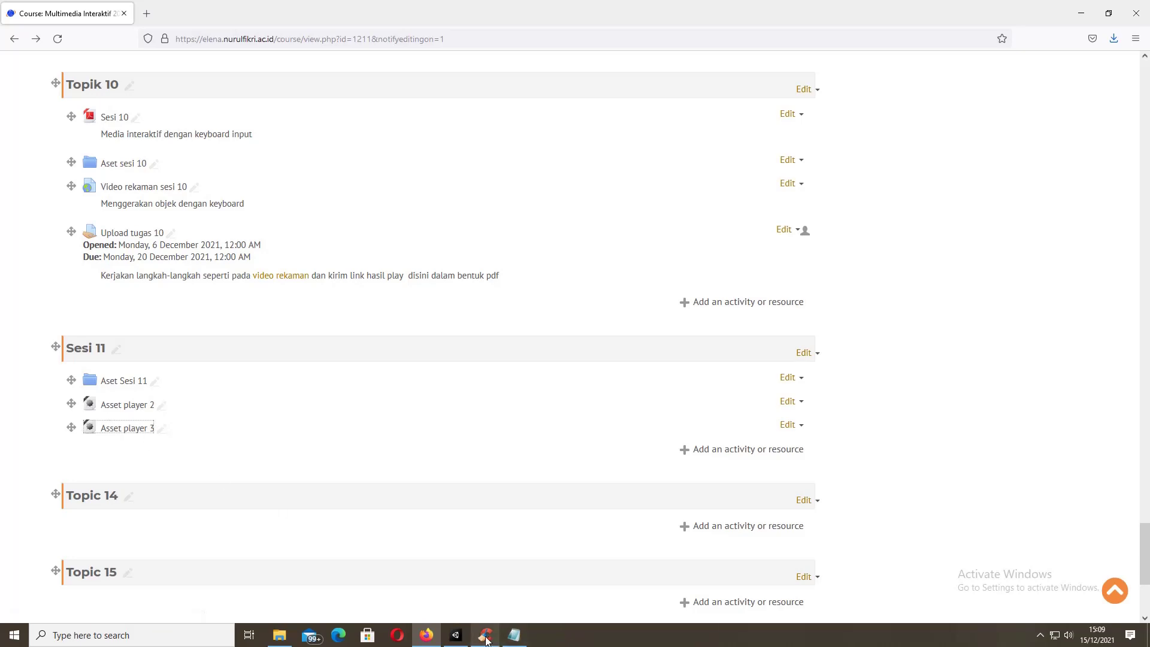
left_click(456, 635)
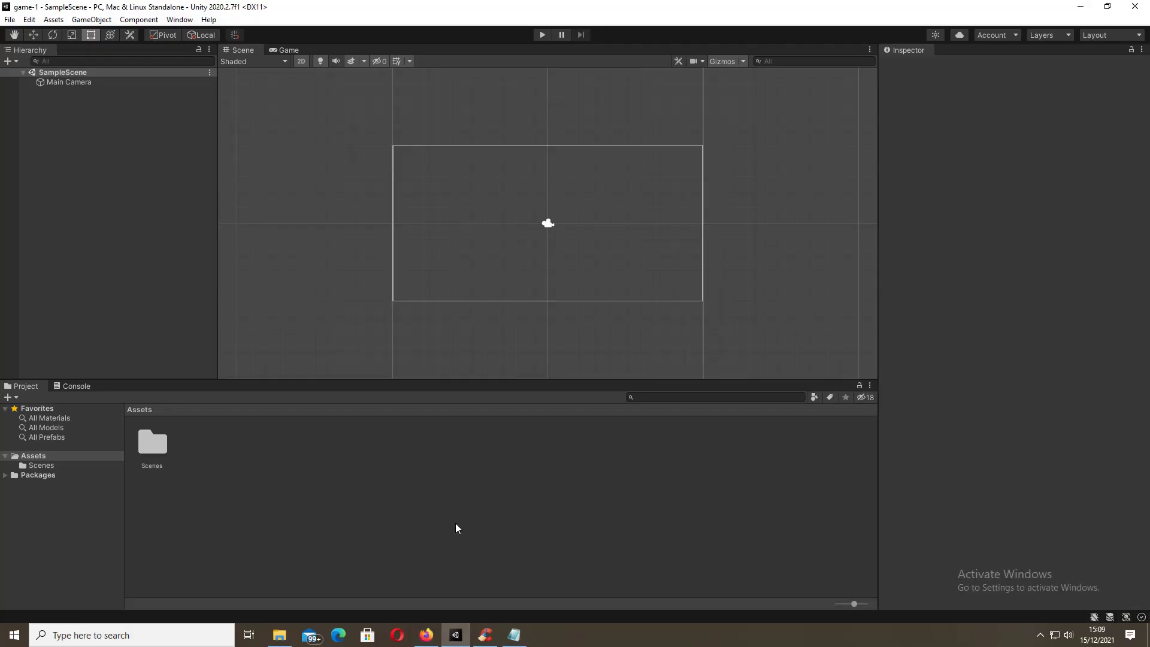
Step: Import the baground and player images from the Aset-Sesi-11 folder into the project's Assets folder
left_click(279, 635)
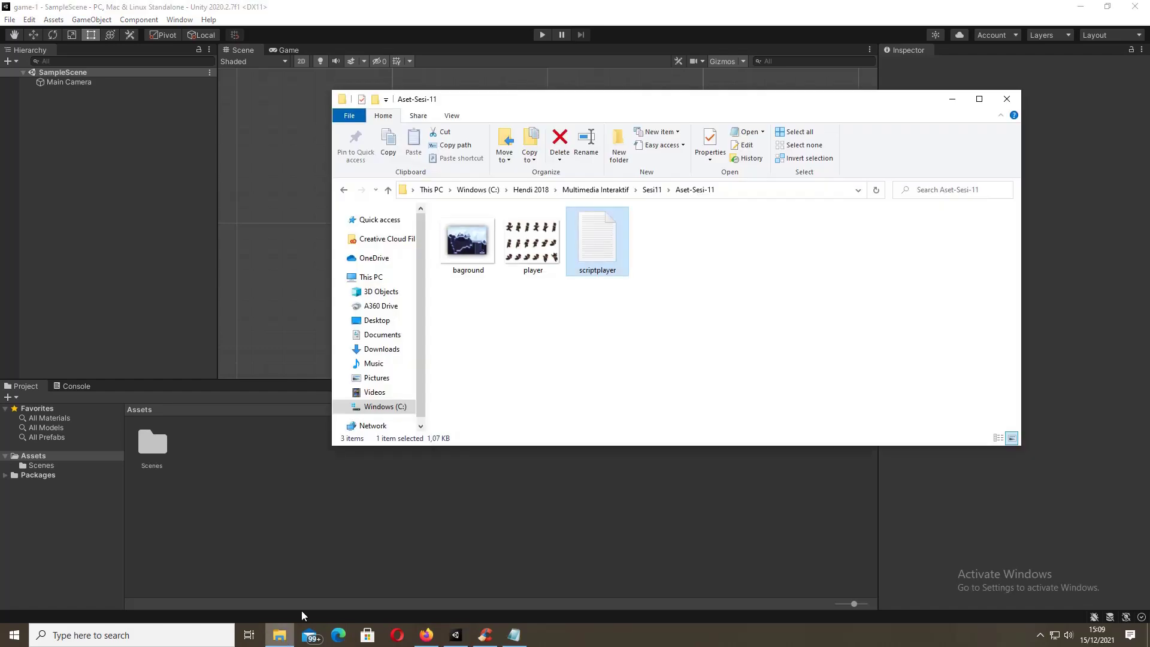
left_click(461, 235)
left_click_drag(461, 235, 346, 519)
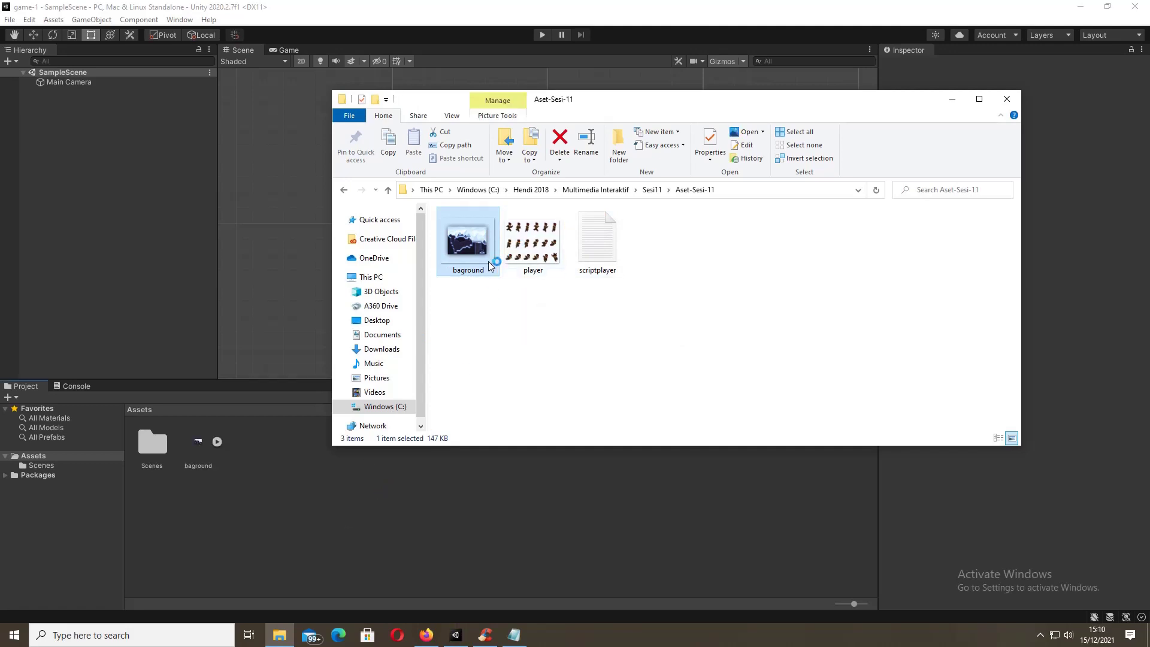
left_click(516, 242)
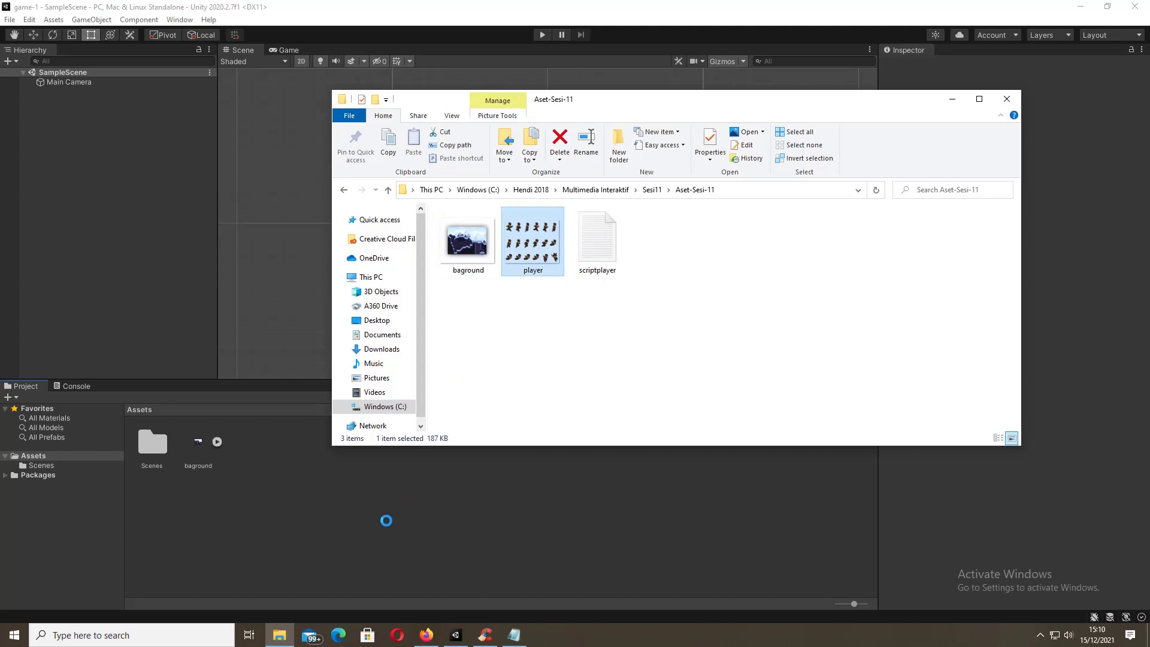
left_click_drag(387, 520, 346, 525)
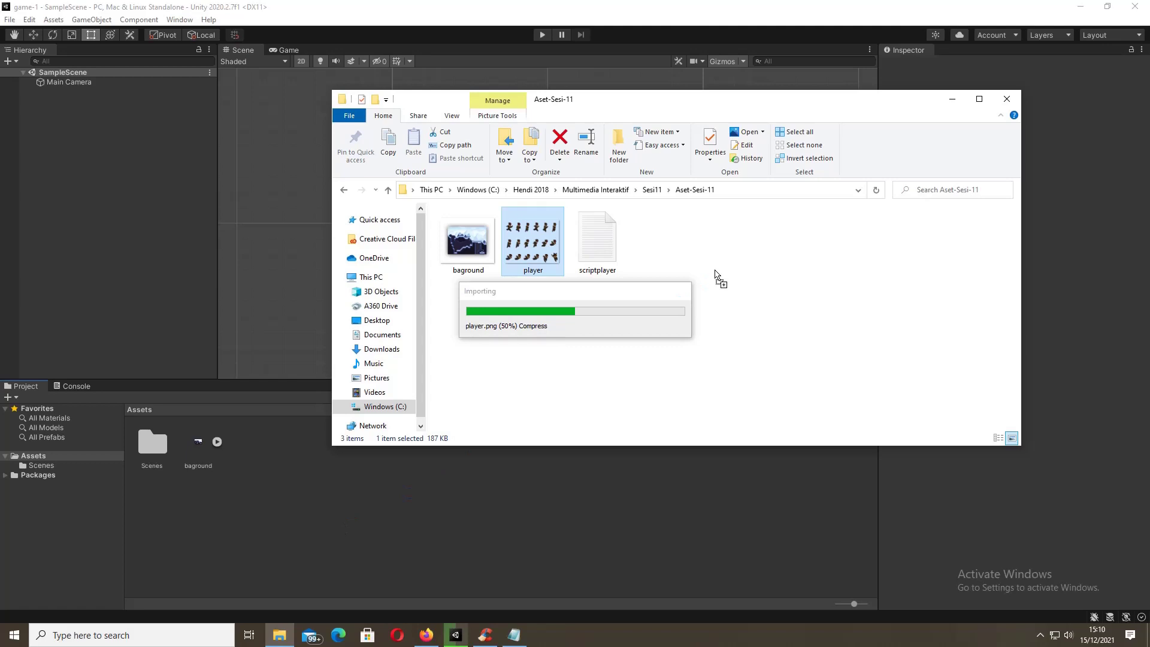
left_click(953, 100)
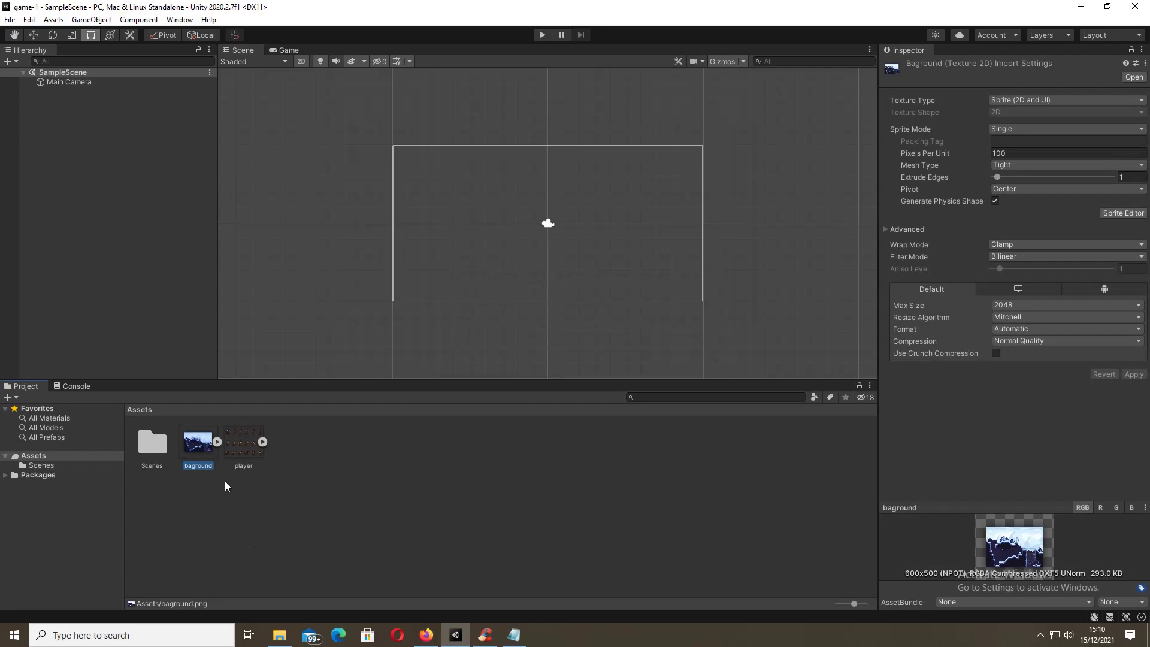
Step: Add the baground sprite to SampleScene and expand the additional settings of its Sprite Renderer
left_click_drag(194, 439, 139, 263)
left_click_drag(115, 206, 115, 205)
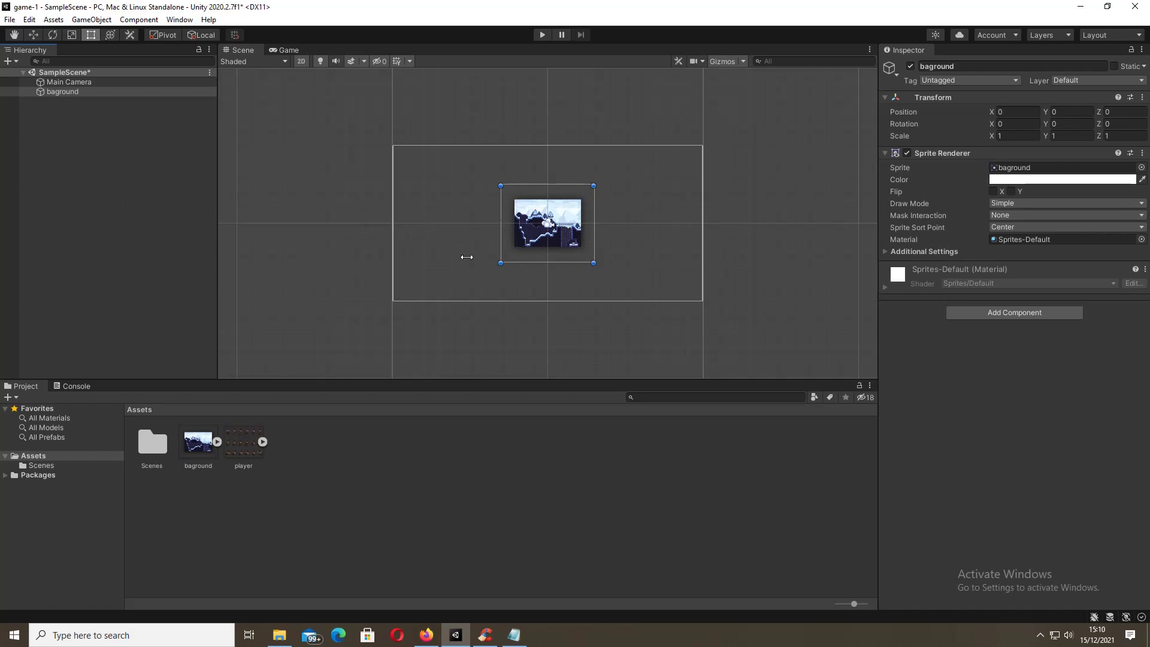
left_click(190, 450)
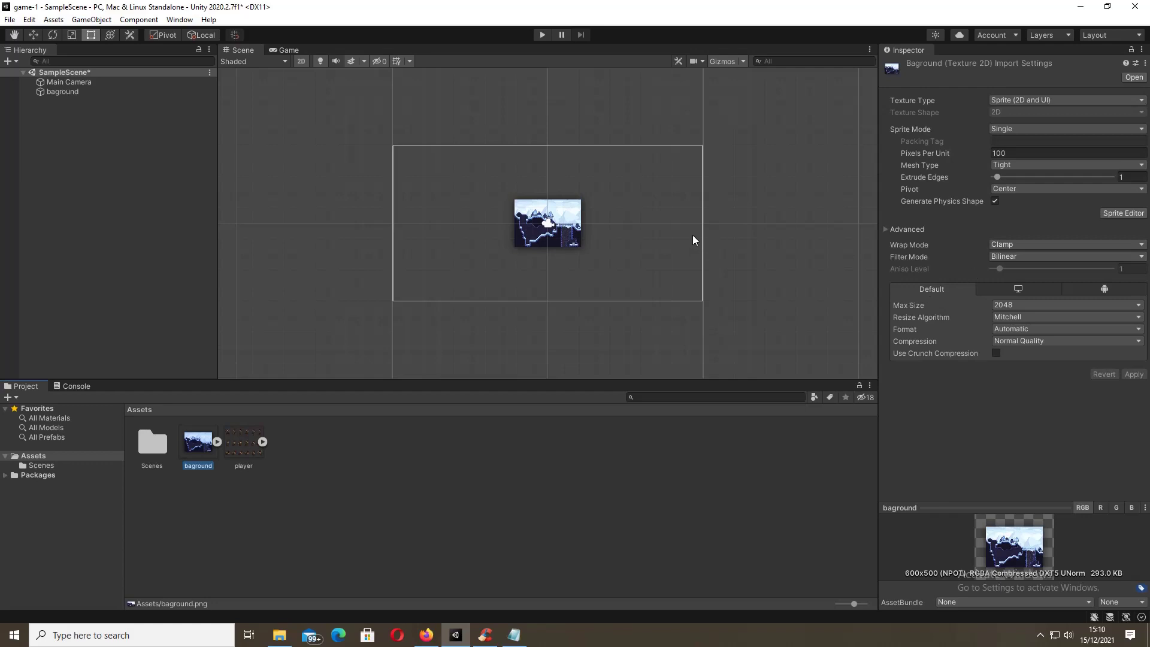
left_click(60, 92)
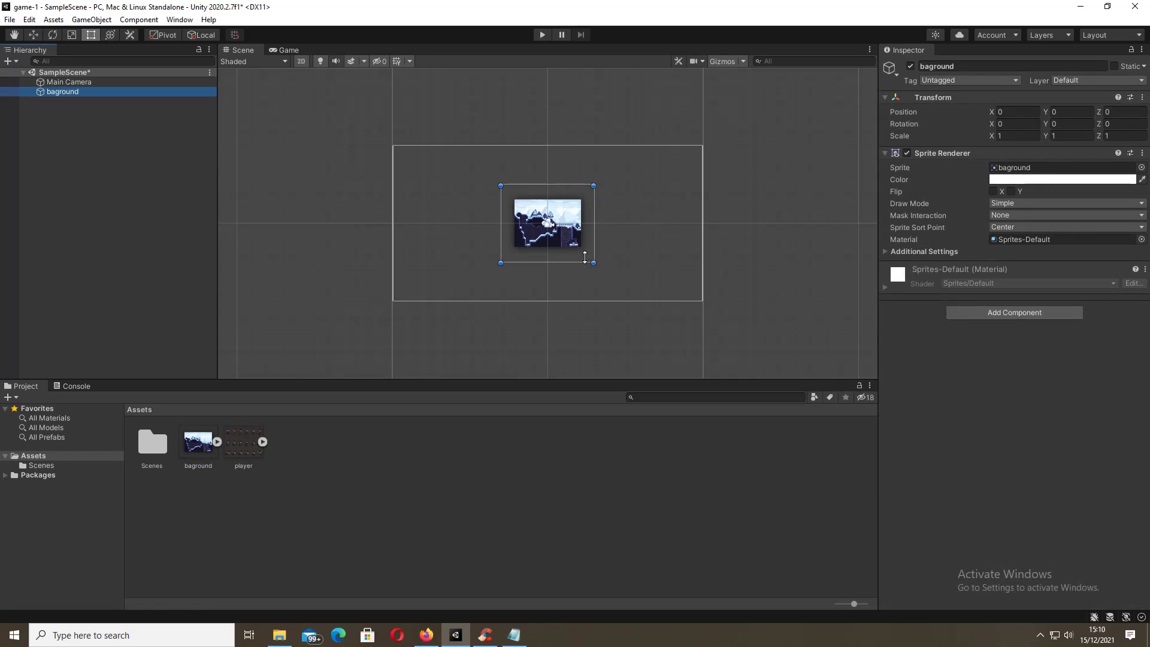
left_click(887, 252)
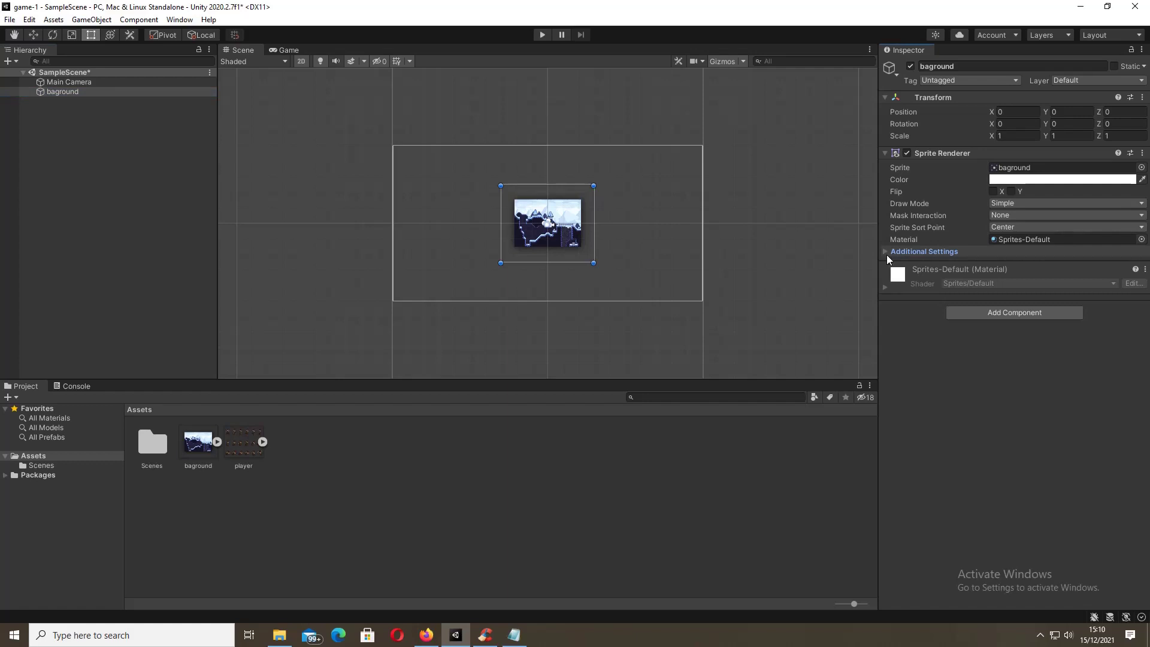
left_click(886, 252)
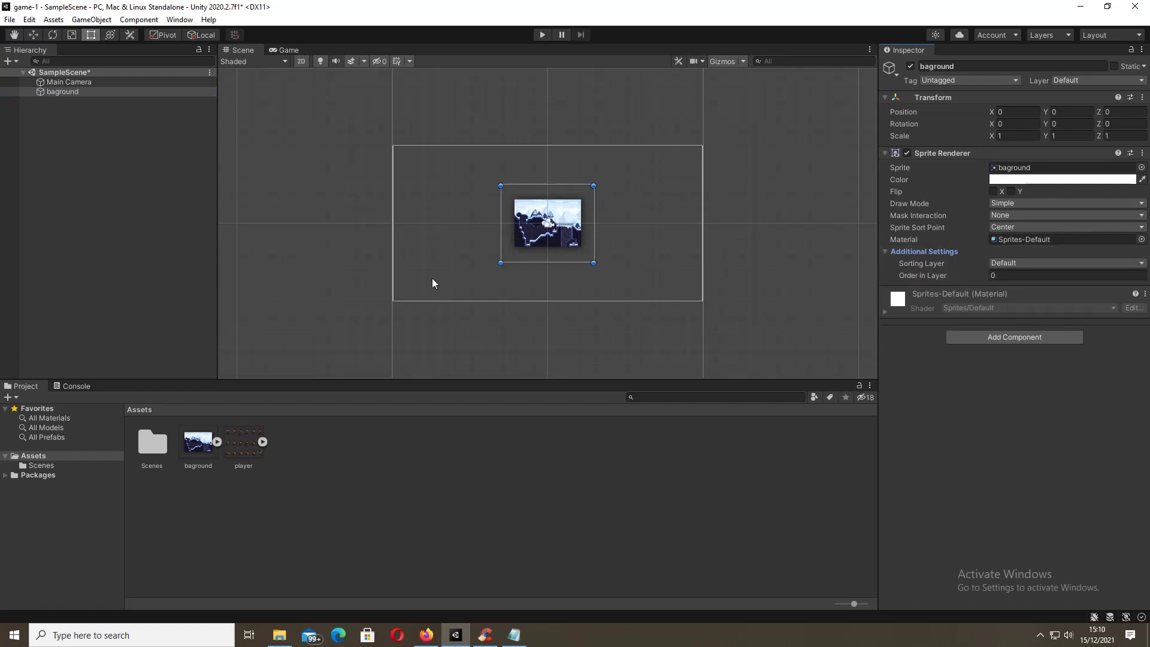
Step: Enlarge and centre the baground sprite in the camera frame at a scale of about 4.46 by 2.91, and preview it in the Game view
left_click_drag(502, 259, 313, 324)
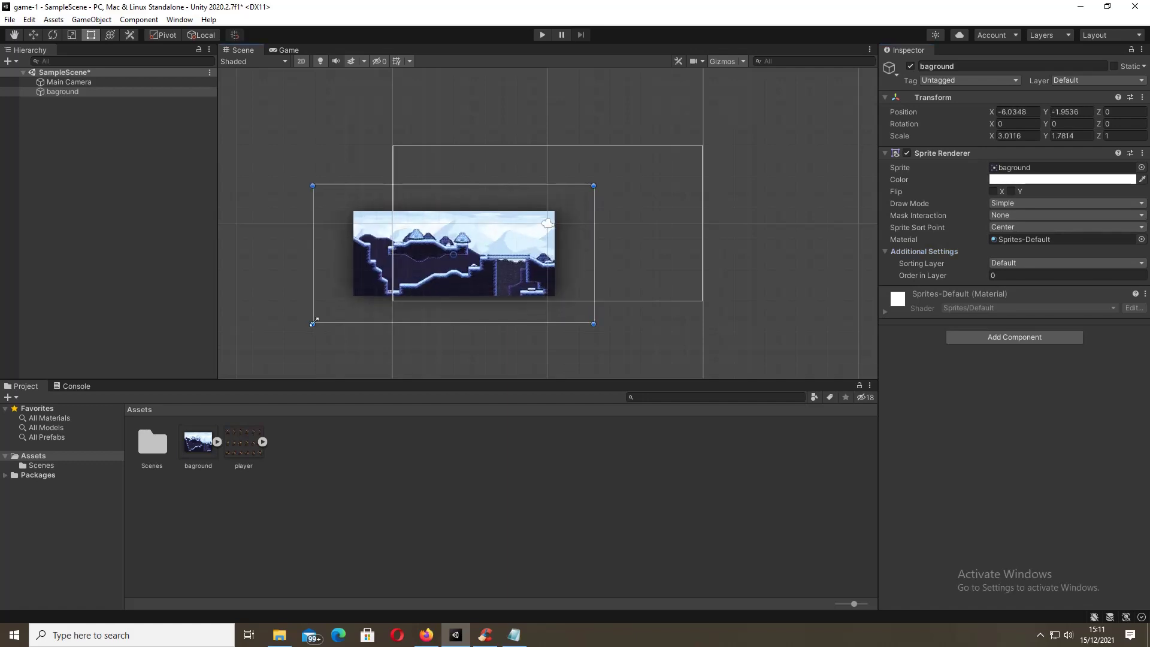
left_click_drag(596, 188, 686, 131)
left_click_drag(576, 204, 606, 182)
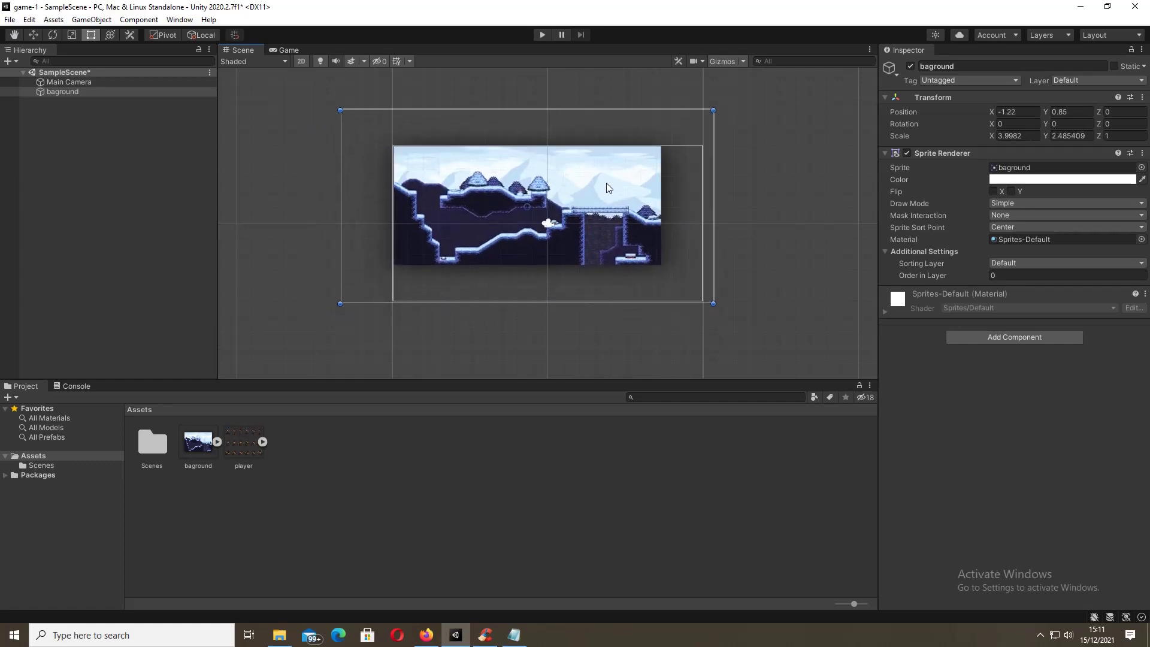
left_click_drag(713, 303, 756, 336)
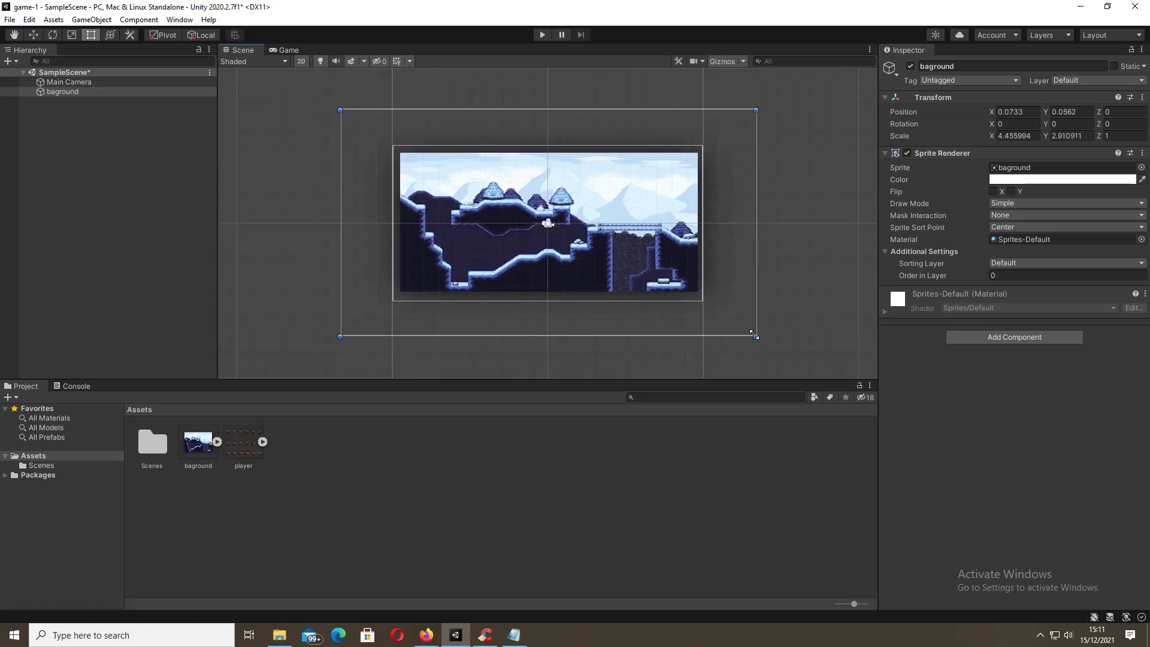
left_click(282, 53)
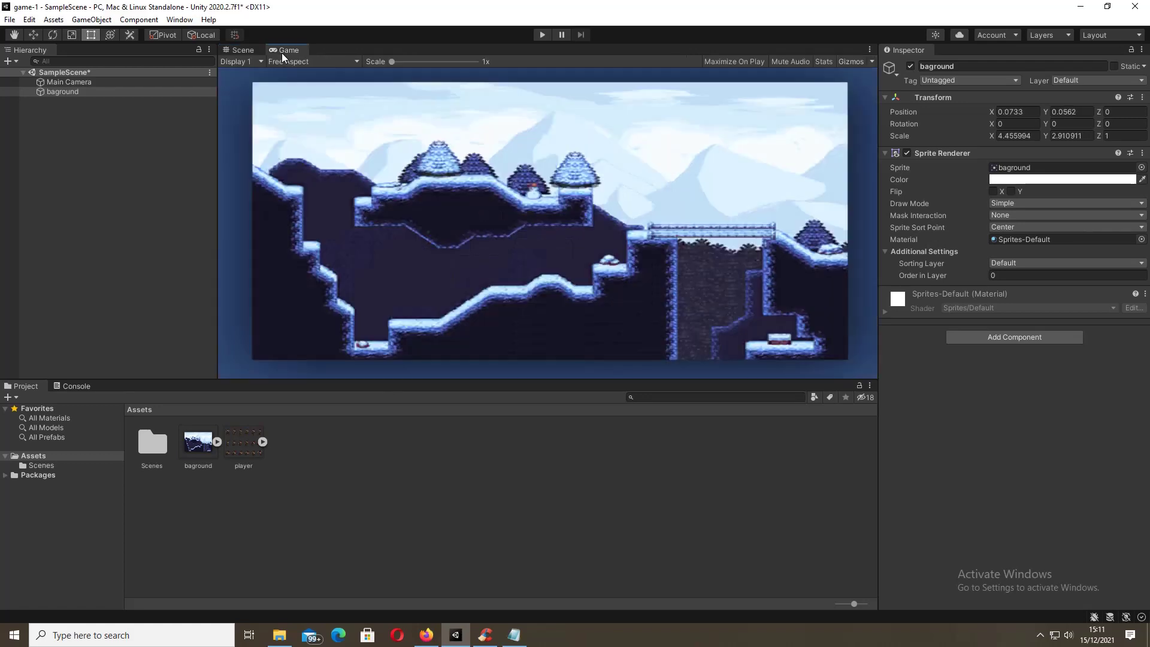
left_click(239, 50)
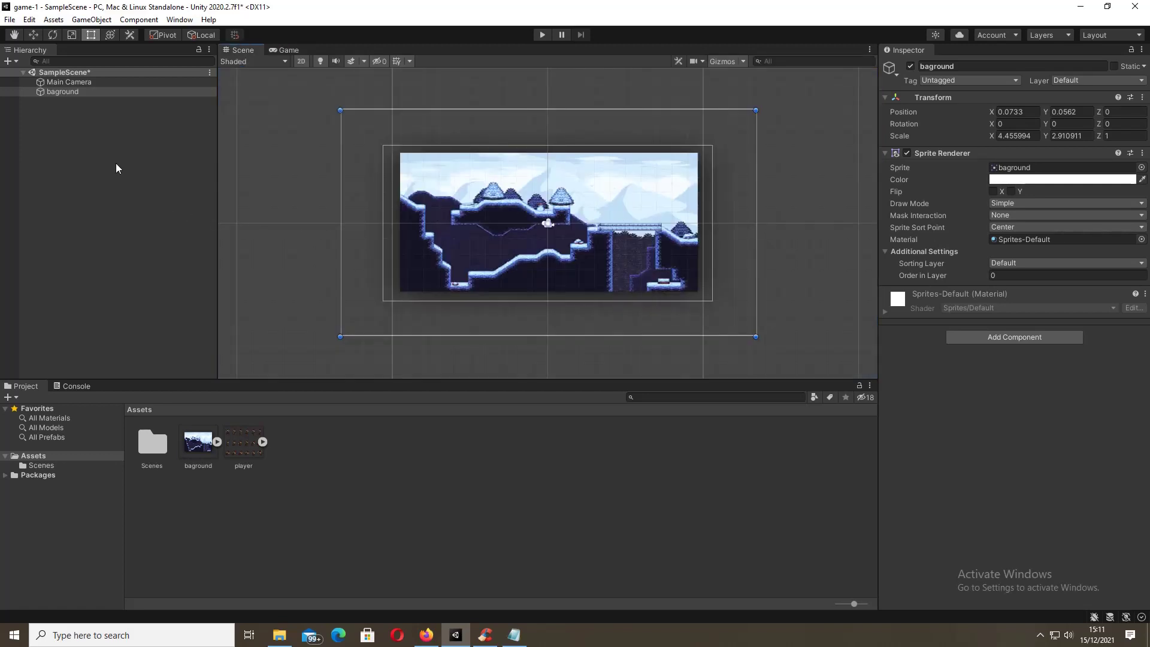
Step: Examine the player sprite sheet in Assets to see which sub-sprites it contains
left_click(59, 82)
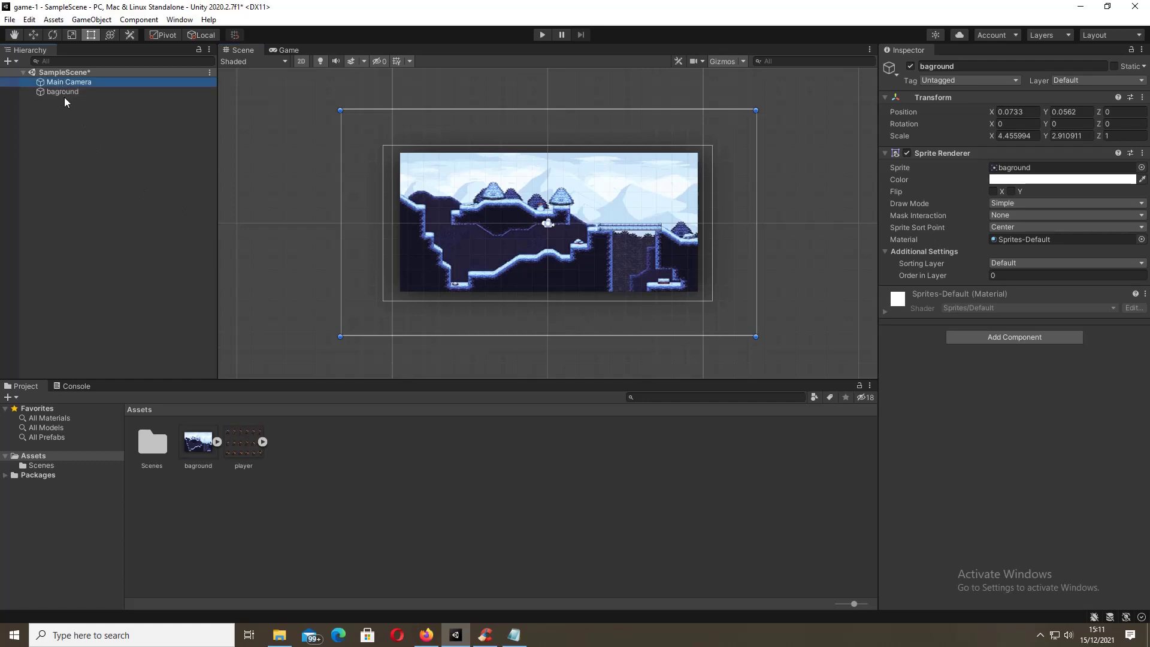
left_click(64, 92)
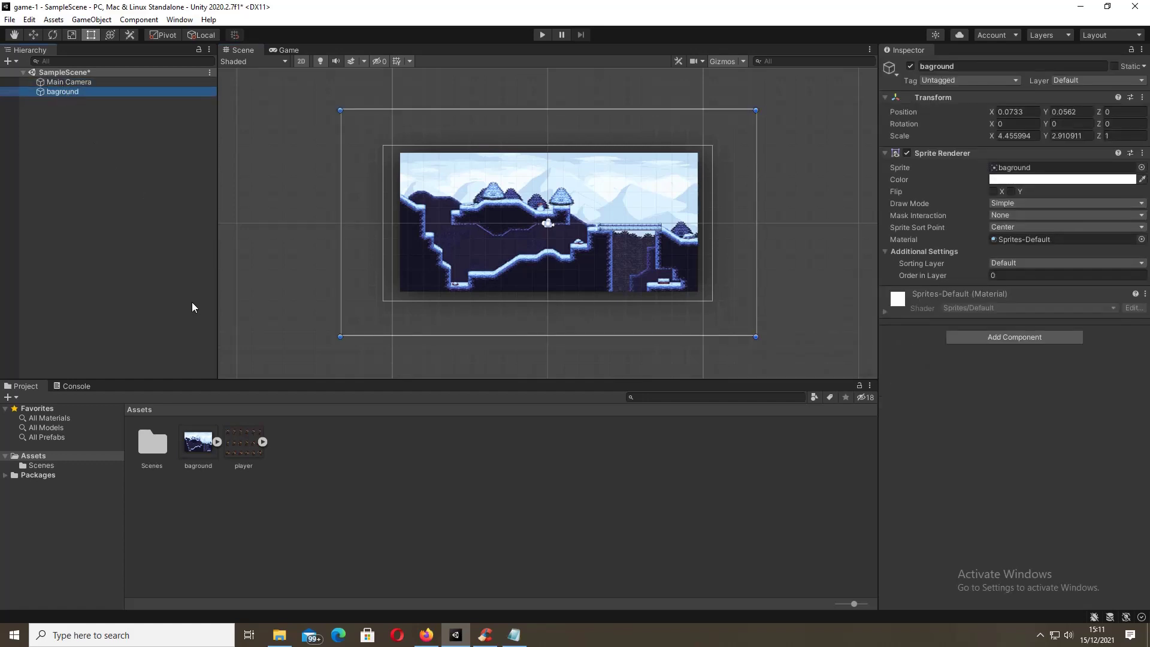
left_click(234, 442)
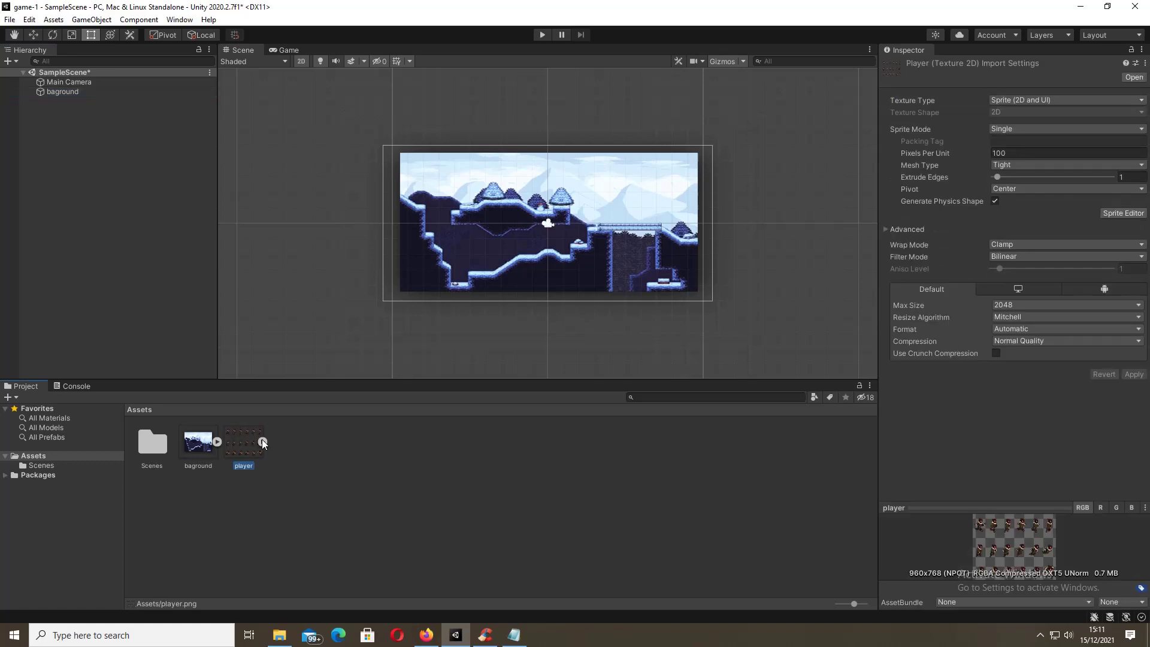
left_click(263, 442)
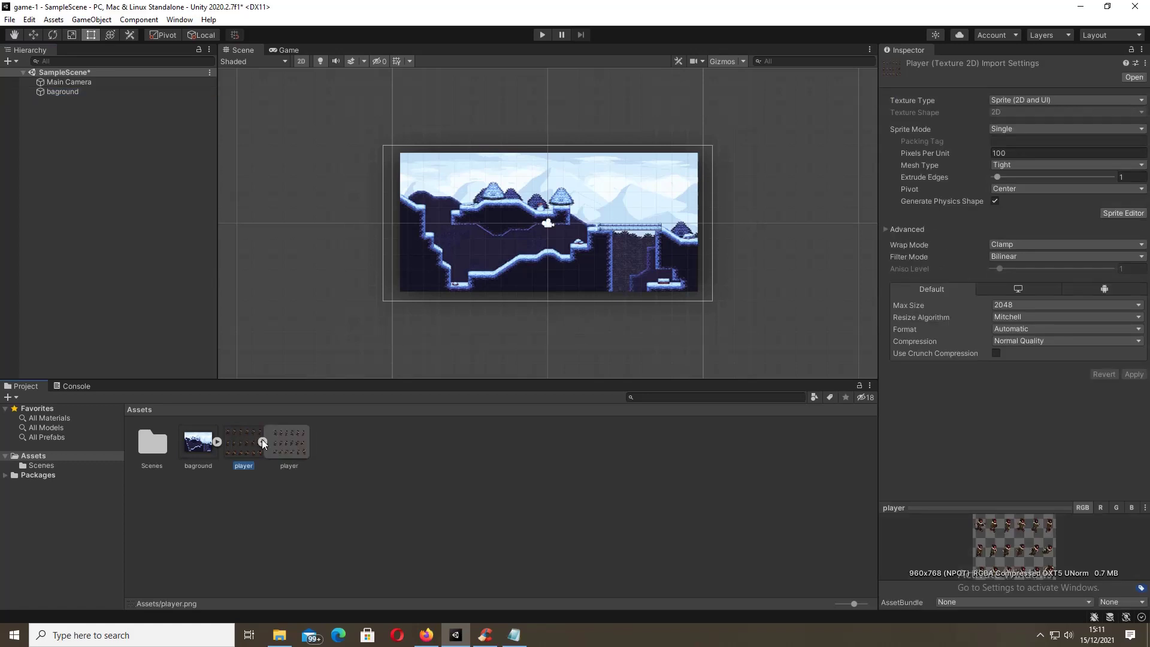
left_click(262, 443)
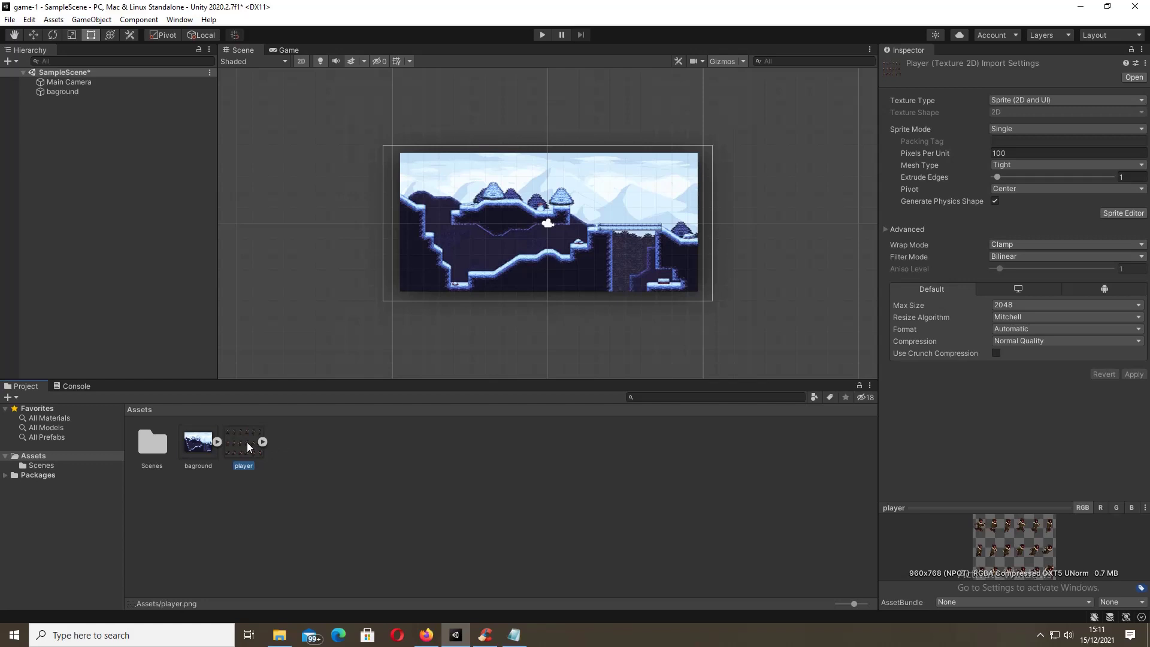
left_click(260, 442)
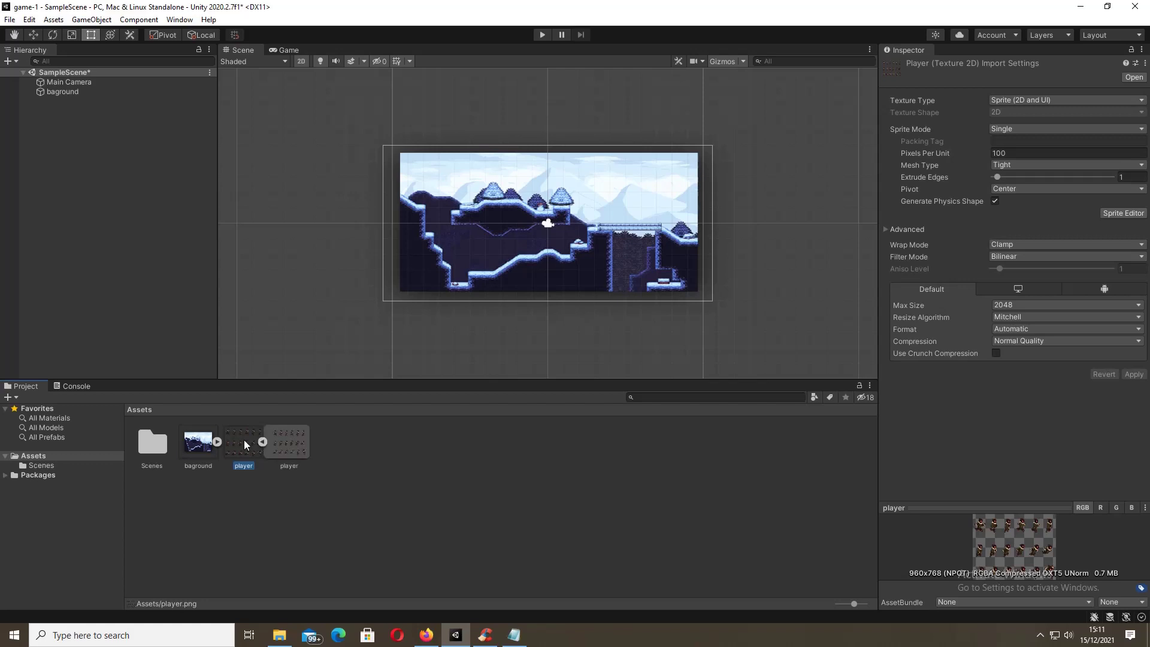
left_click(262, 442)
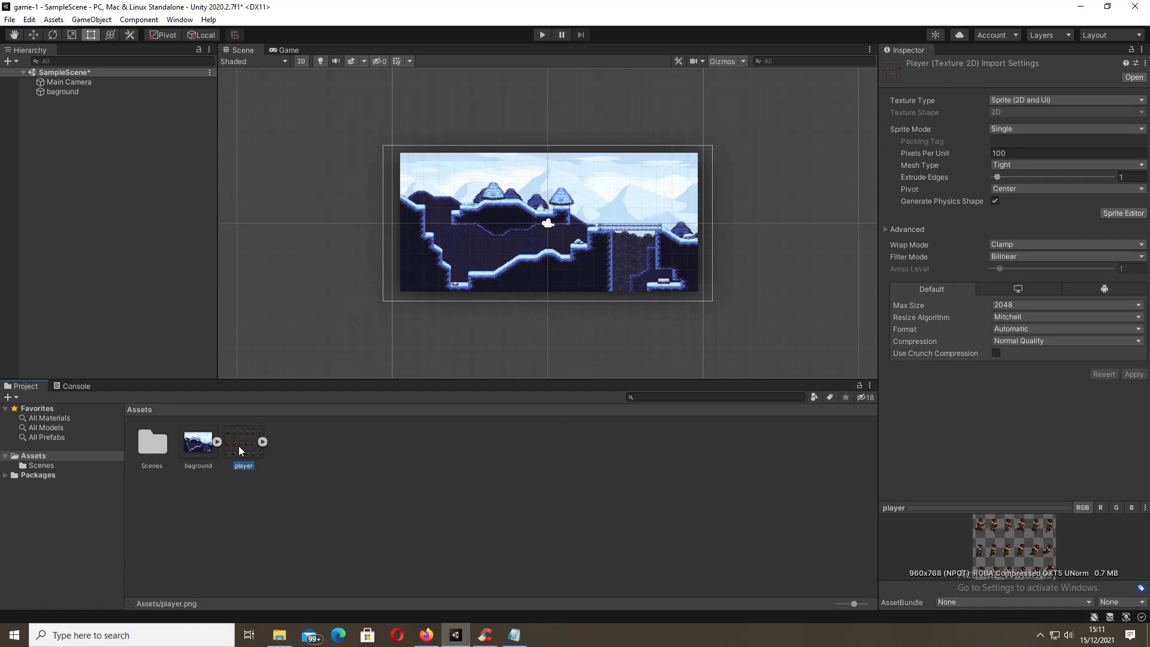
left_click(263, 442)
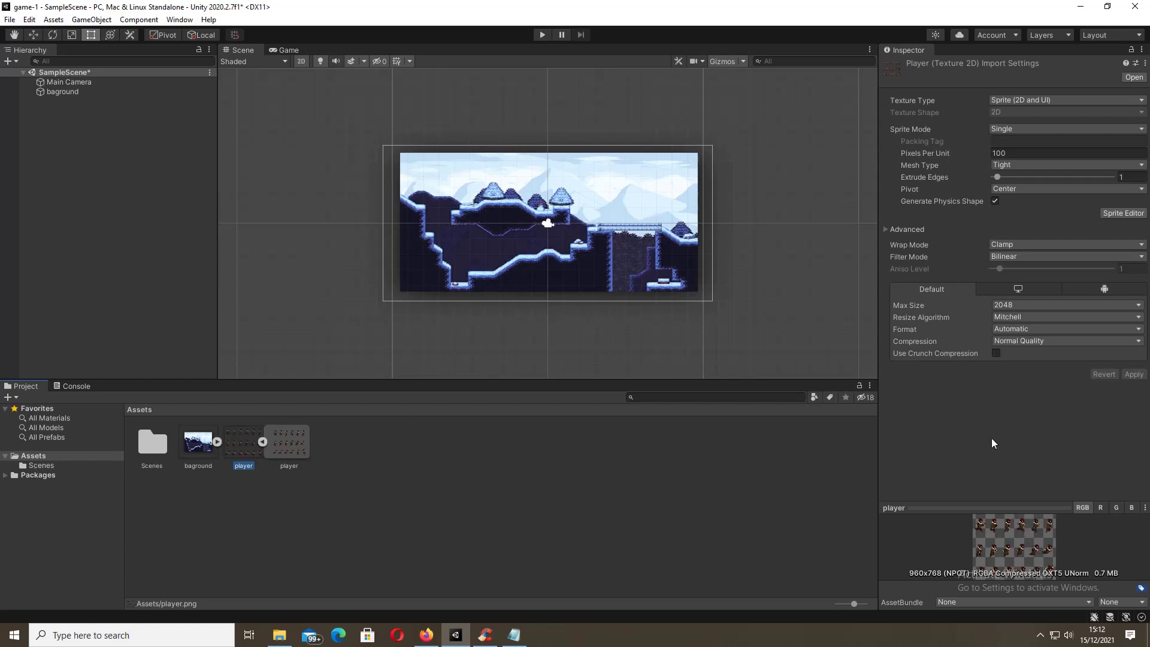
left_click(262, 442)
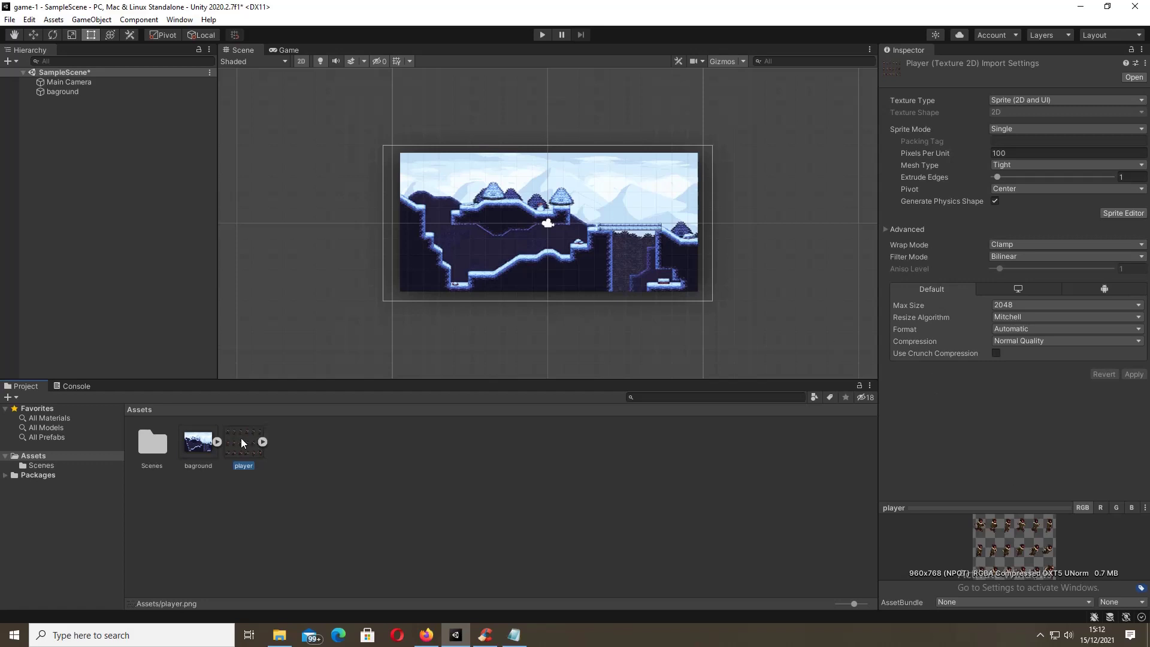
Step: Set the player texture's sprite mode to Multiple, apply the import settings and open it in the Sprite Editor
left_click(1045, 127)
left_click(1008, 153)
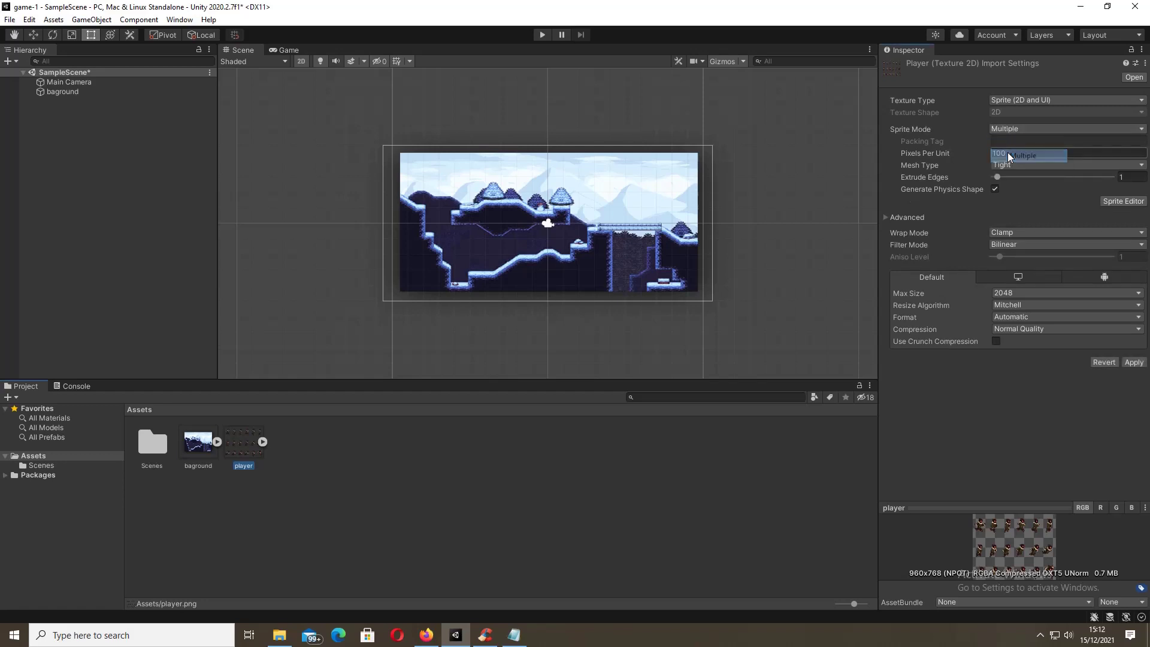
key("Return")
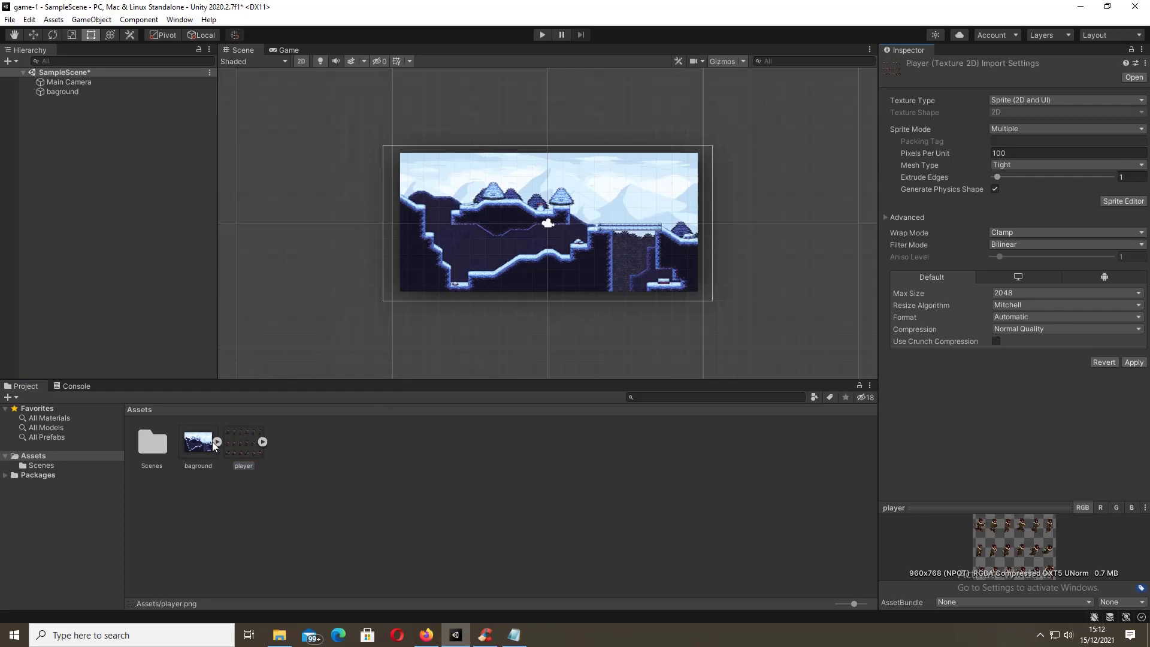
left_click(247, 444)
left_click(263, 443)
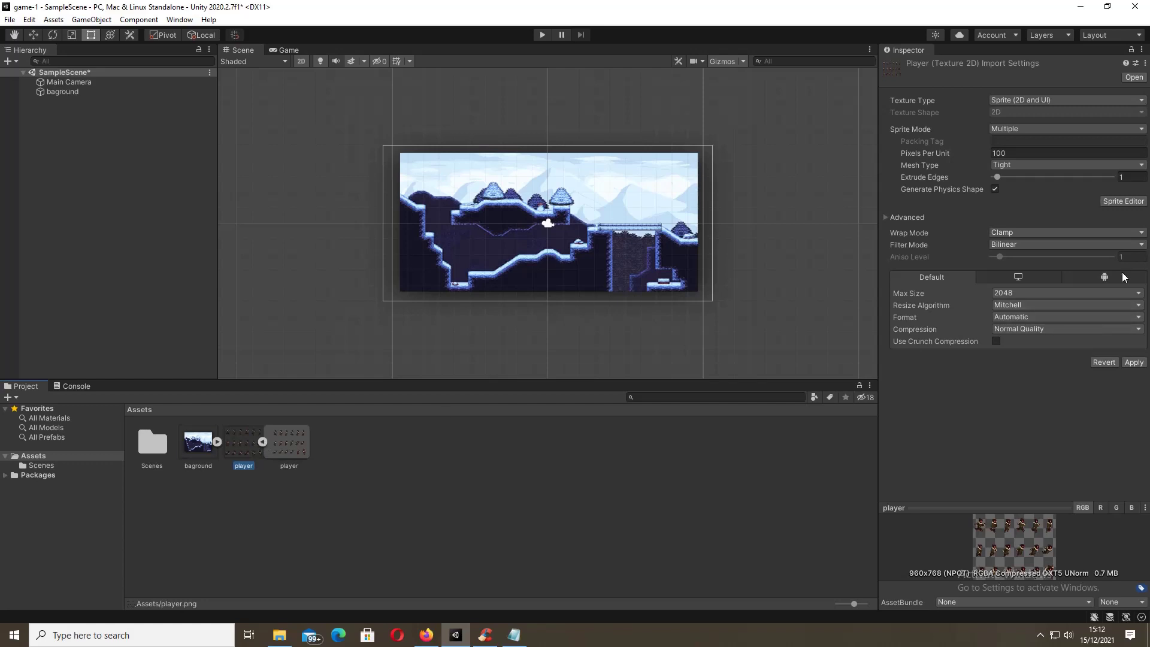
left_click(1121, 205)
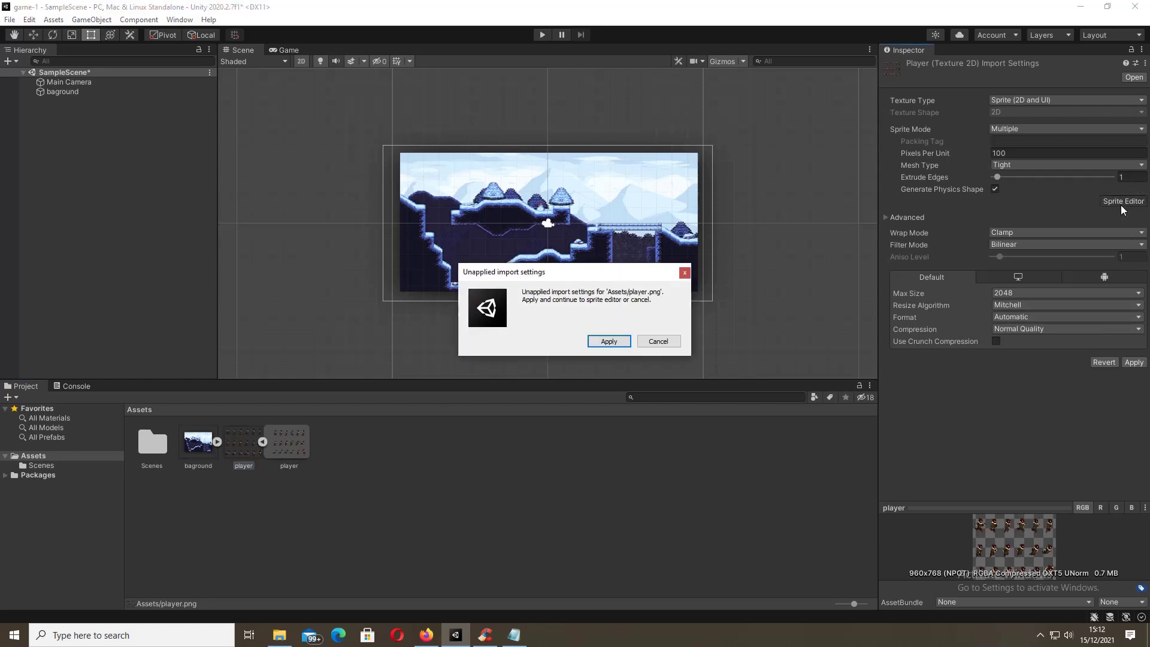
left_click(621, 344)
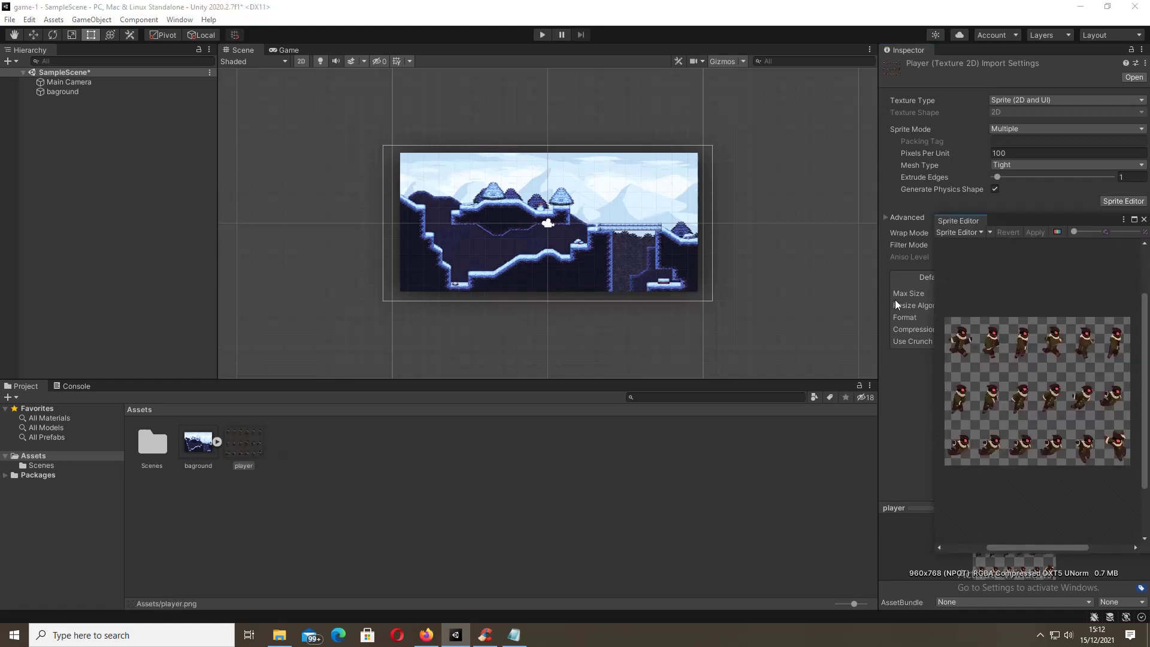
Step: Slice the player sheet with type Automatic, pivot Center and method Delete Existing, and apply the slices
left_click(991, 232)
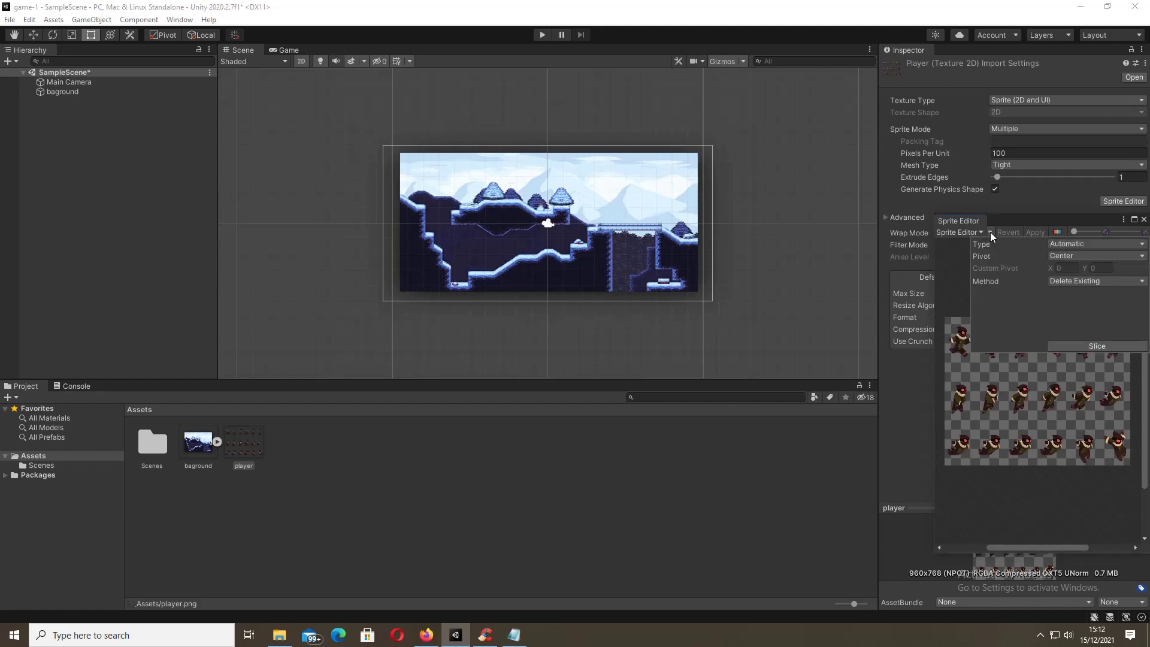
left_click(1097, 346)
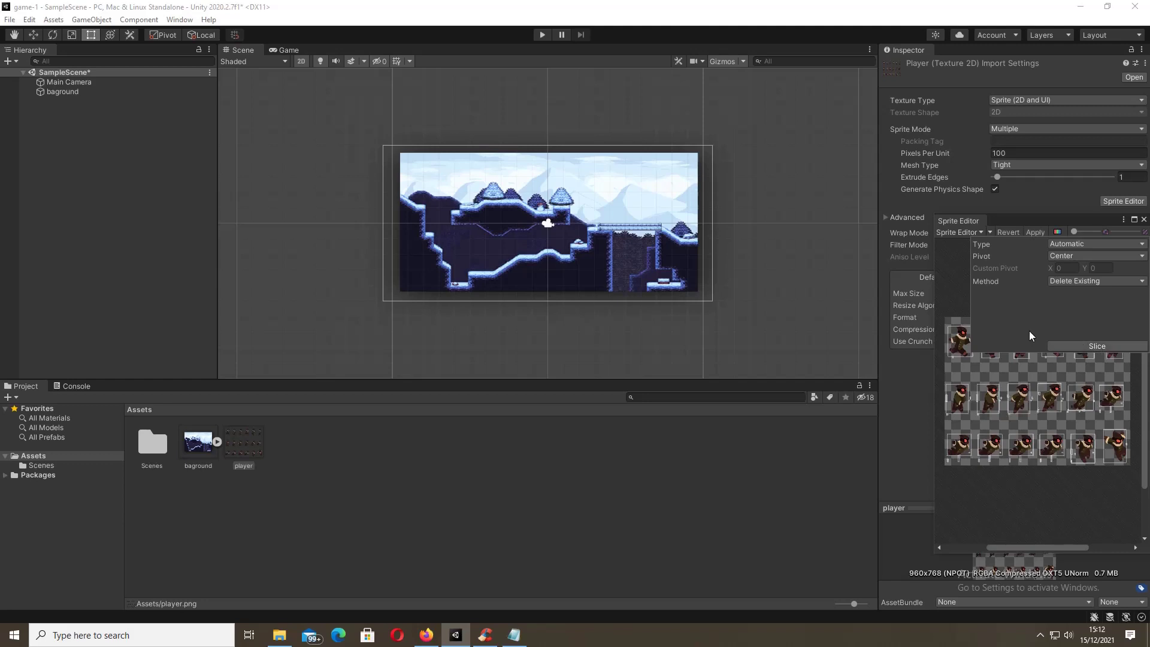
left_click(1102, 347)
left_click(1041, 233)
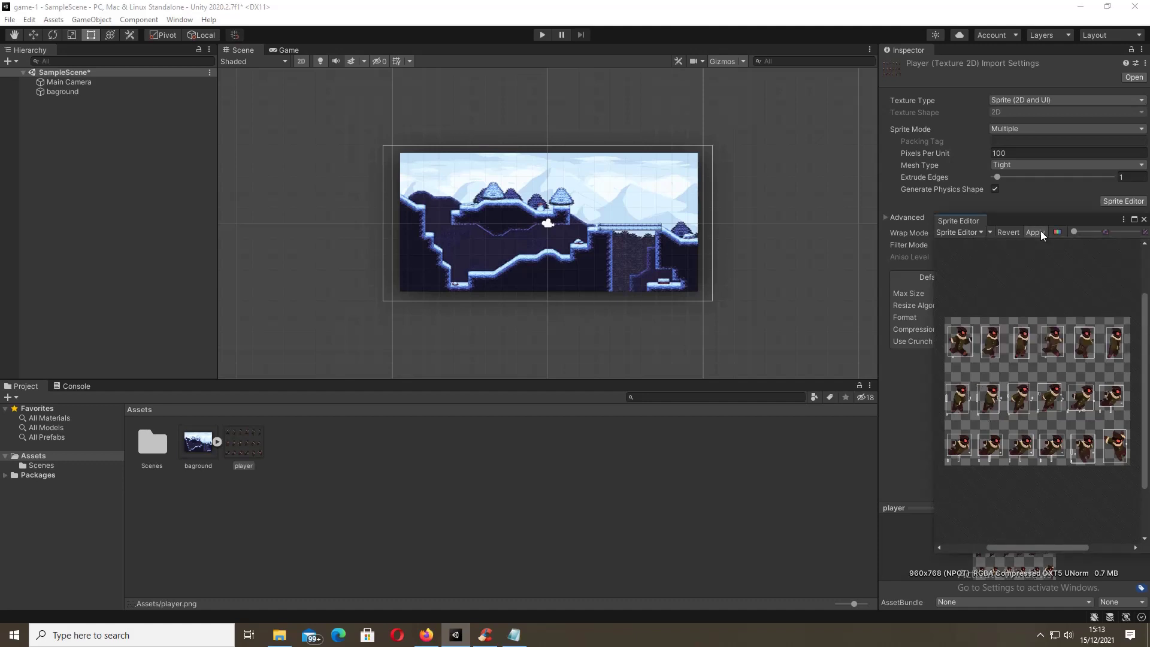
Step: Apply the player sheet's slices and place sub-sprite player_3 in the scene above the background's lower-left pit, at about X -5.73, Y -2.69
left_click(1040, 231)
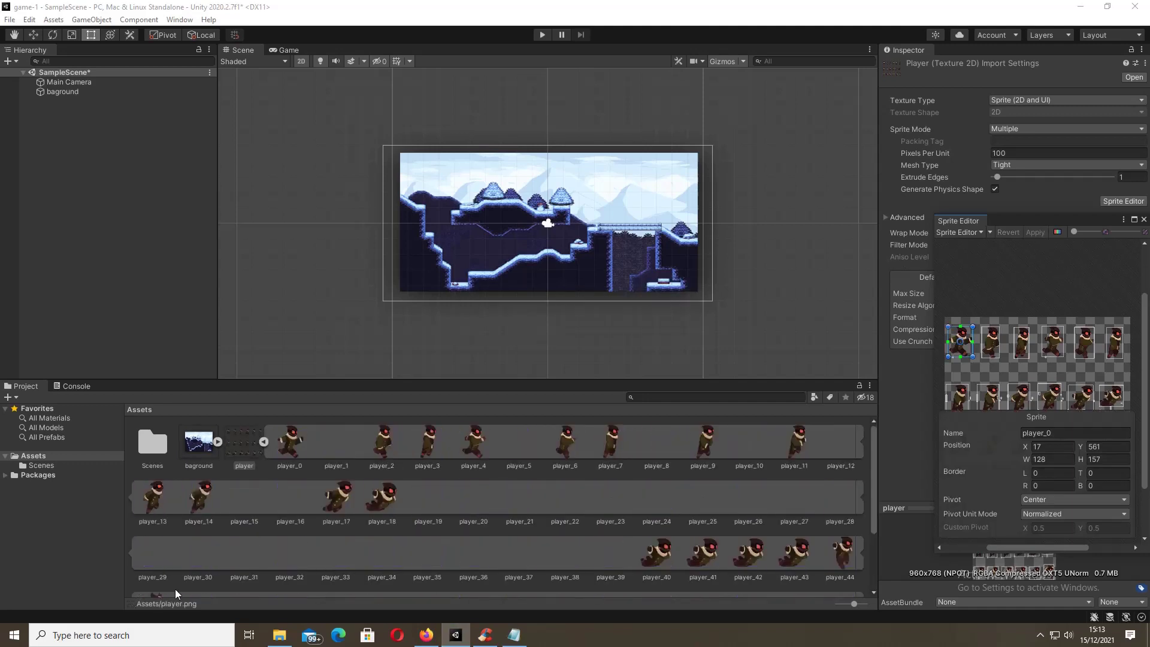
scroll(318, 505, "down", 3)
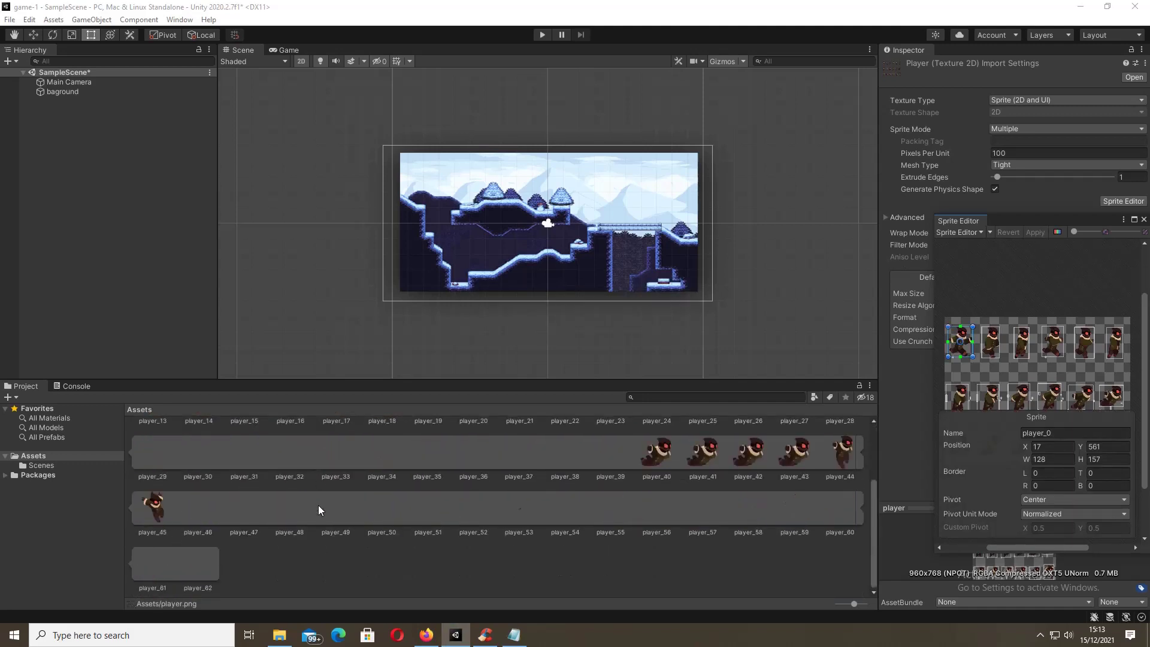
scroll(319, 517, "up", 3)
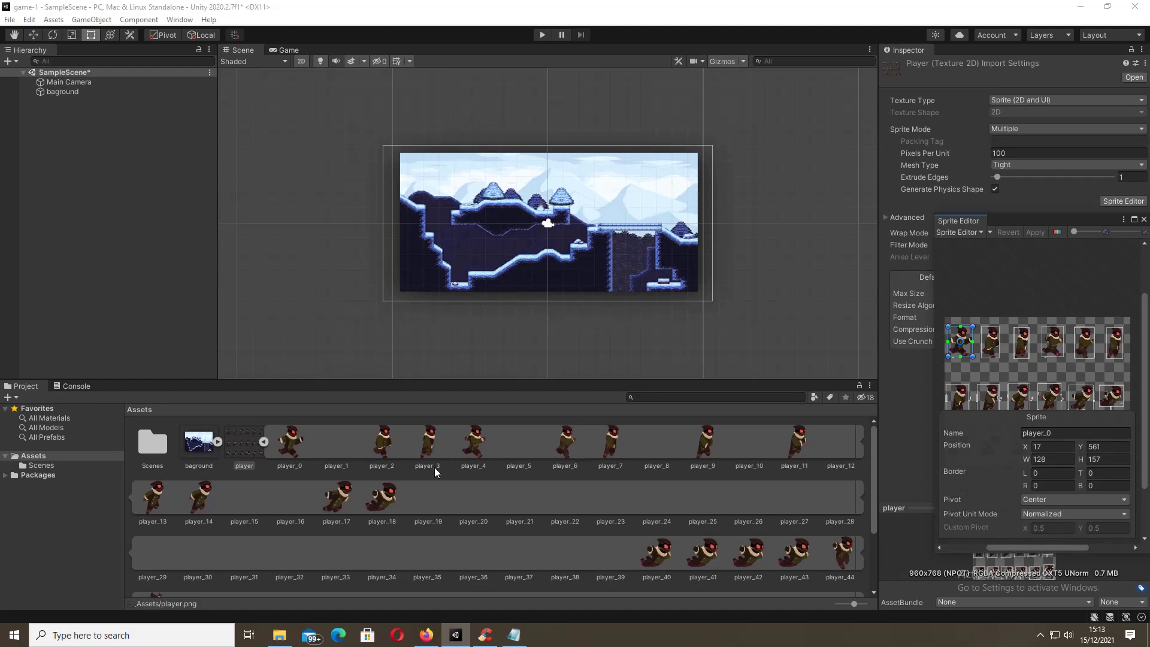
left_click(432, 438)
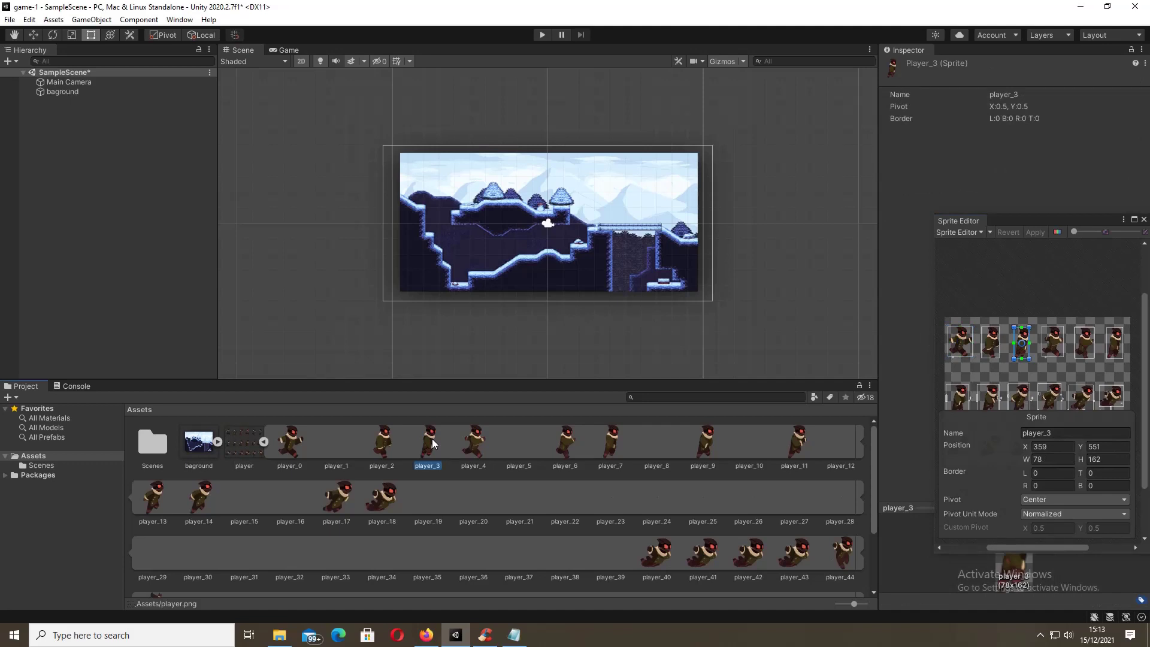
left_click_drag(432, 439, 462, 287)
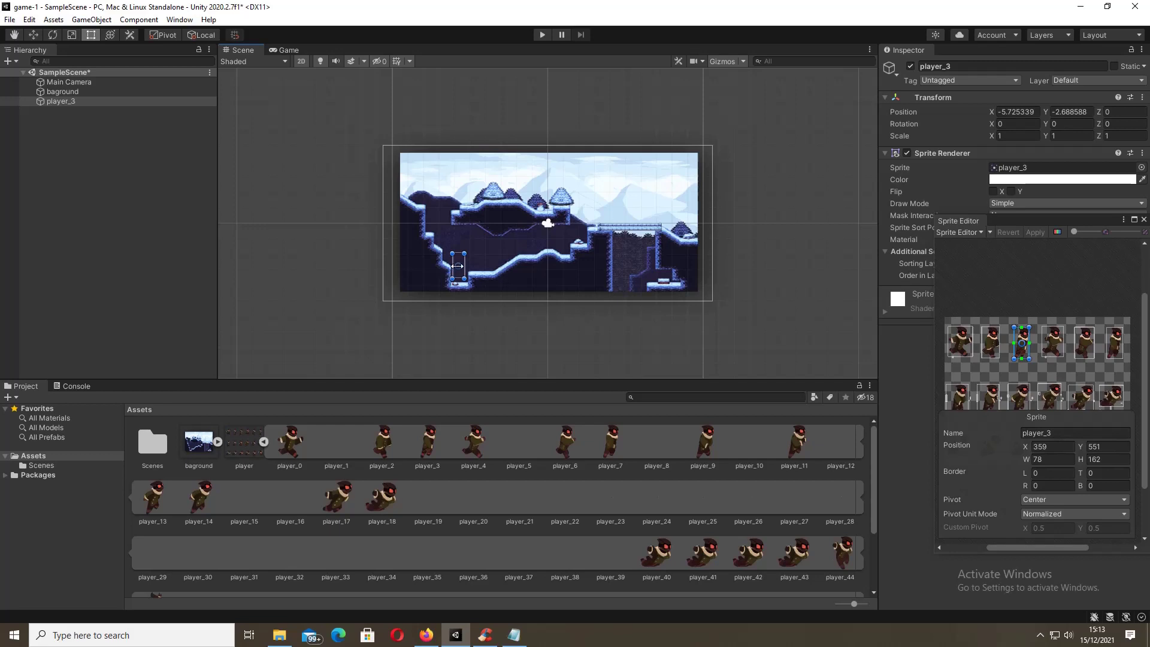
Step: Examine how player_3 displays against baground in the scene, and collapse the player sheet's sub-sprites in Assets
left_click(62, 92)
left_click(63, 102)
scroll(459, 264, "up", 4)
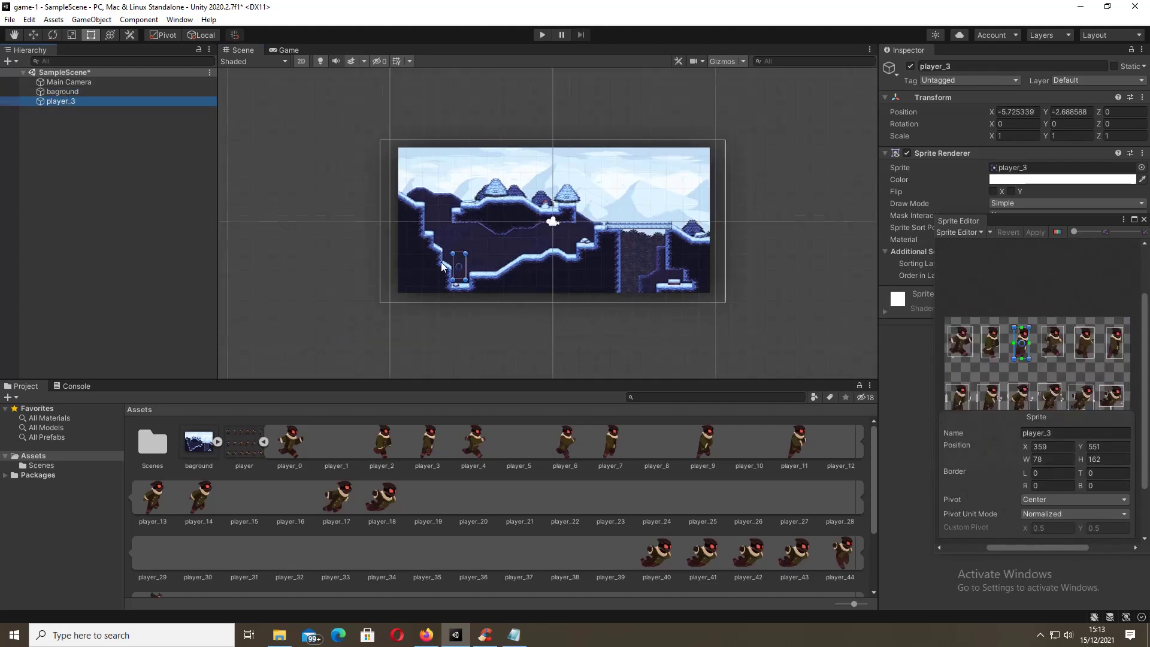
scroll(462, 263, "up", 3)
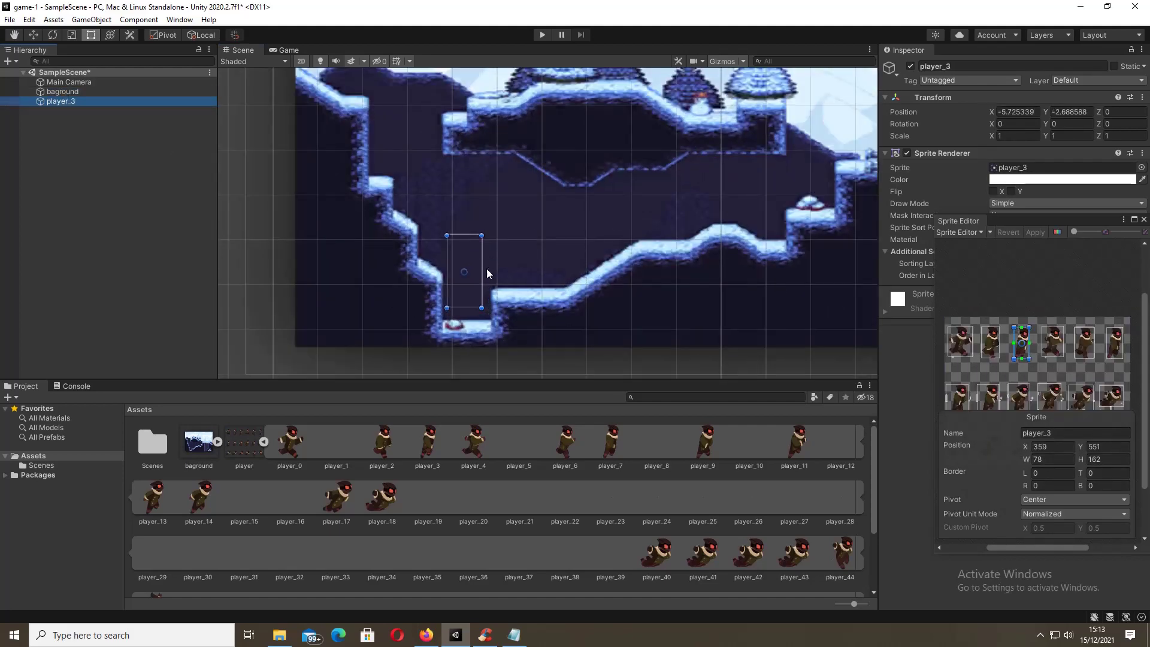
scroll(447, 279, "down", 8)
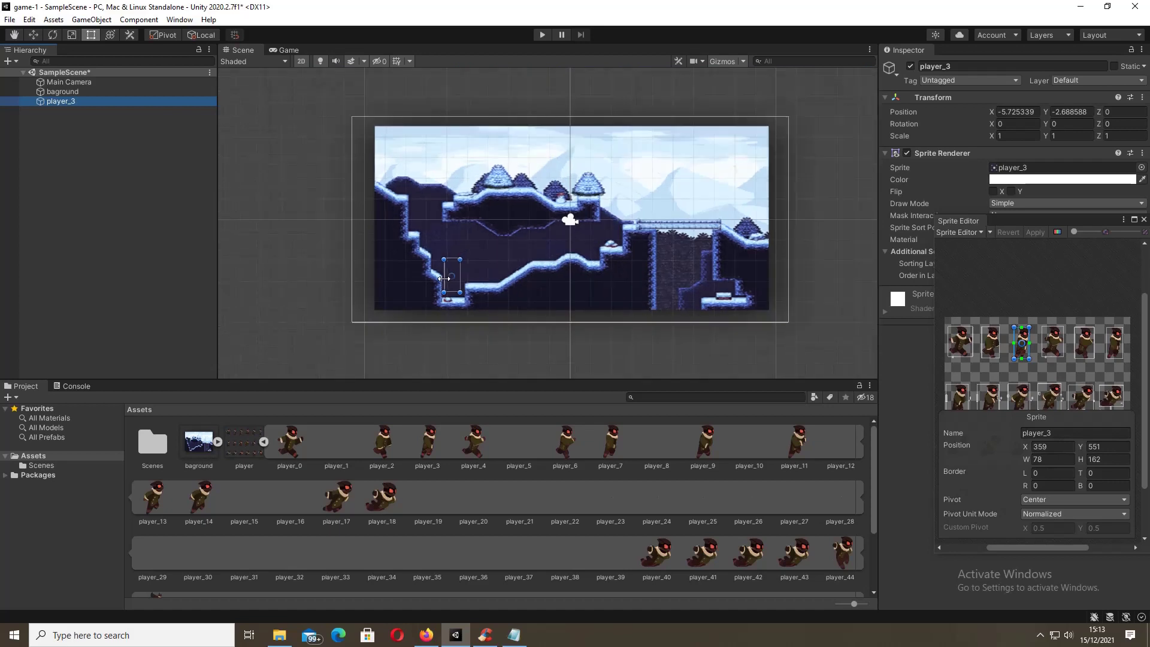
scroll(590, 207, "up", 2)
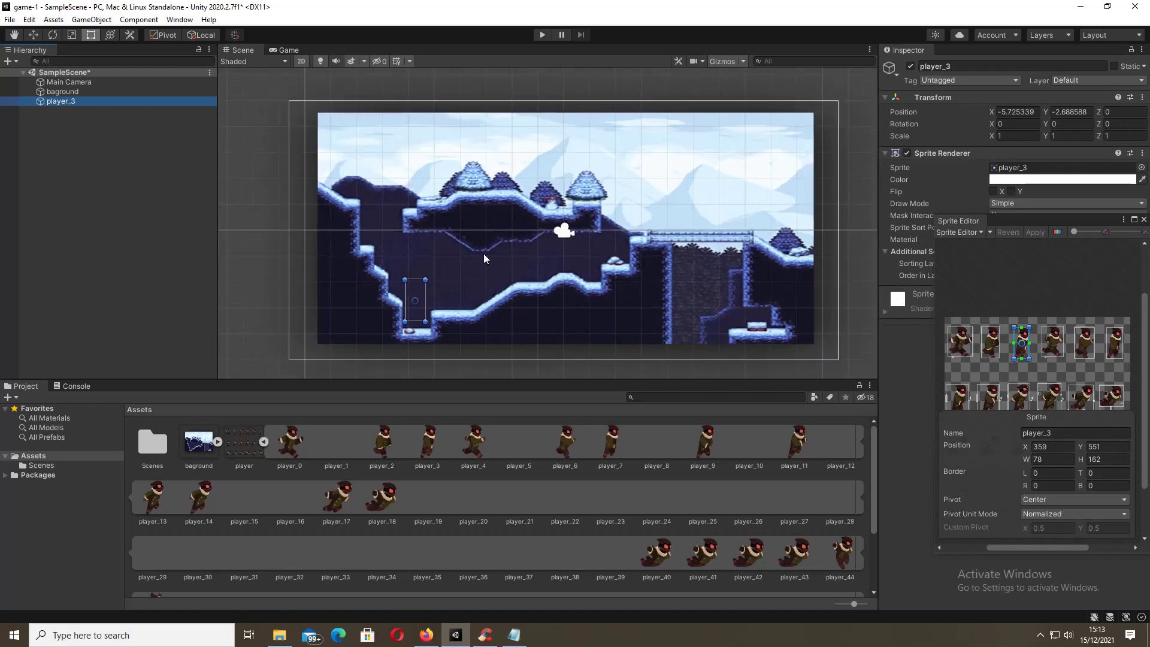
left_click(49, 91)
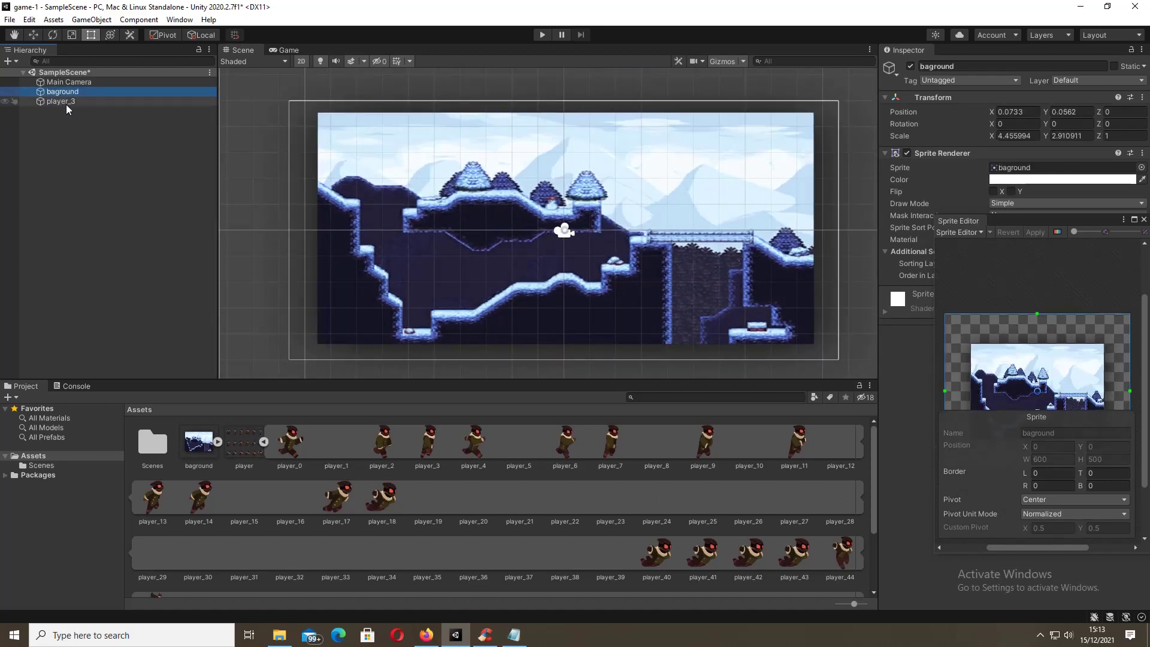
left_click(67, 102)
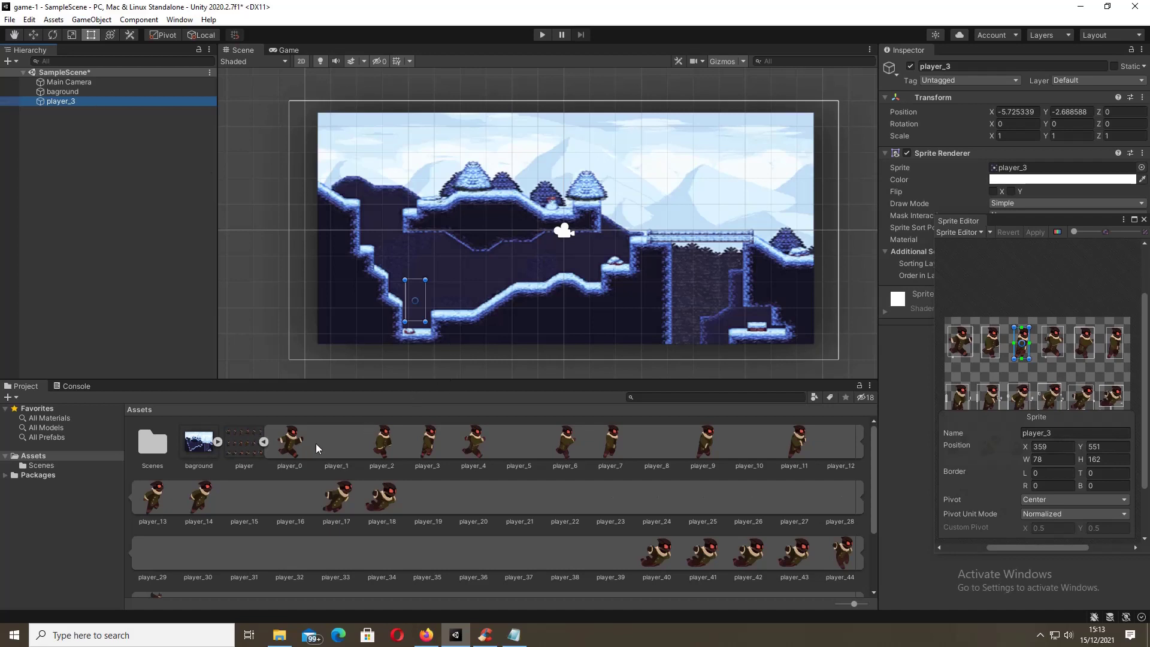
left_click(262, 443)
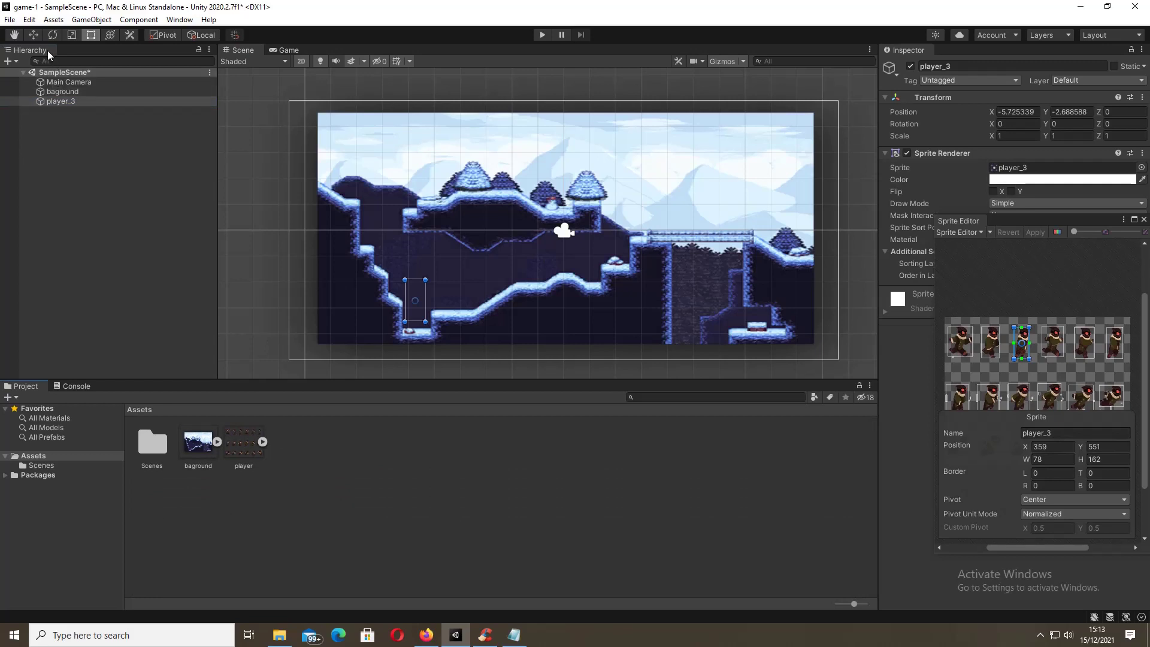
Step: Move player_3 along X to about -10.21, outside the background's left edge
left_click(34, 35)
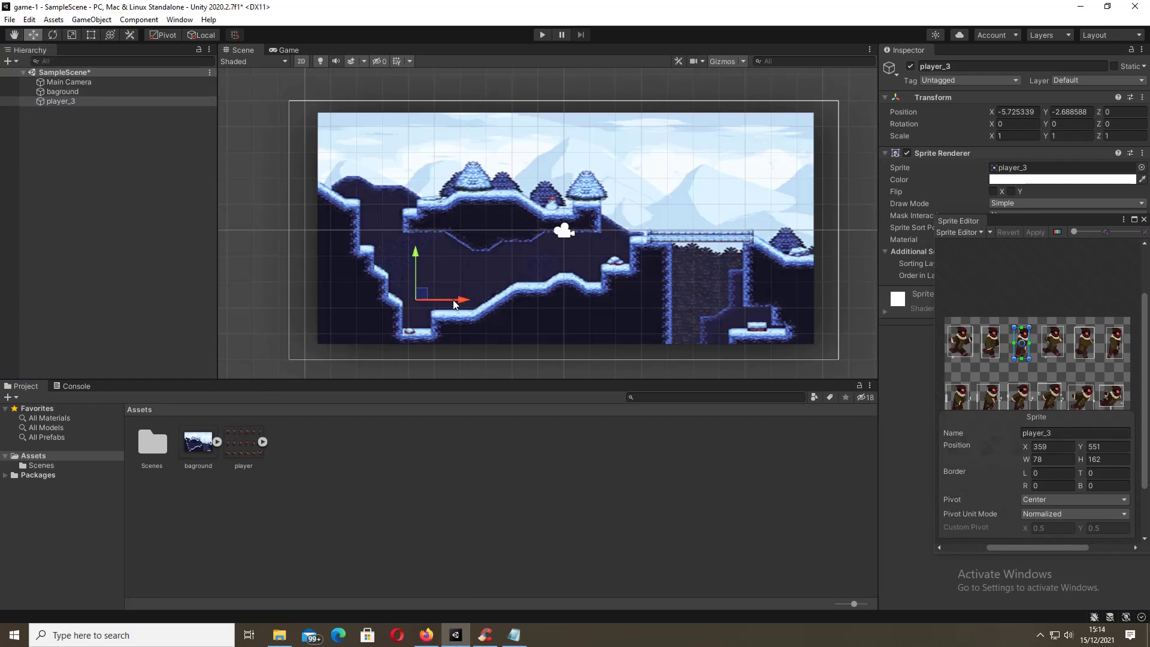
left_click_drag(453, 300, 337, 284)
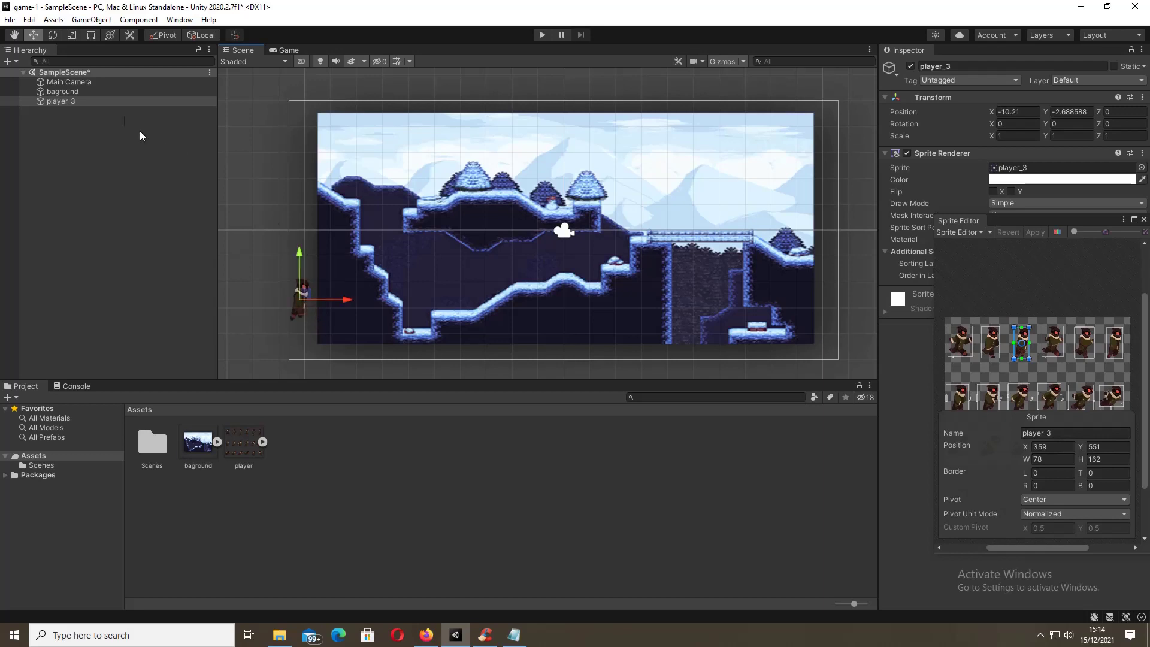
left_click(108, 102)
left_click(71, 102)
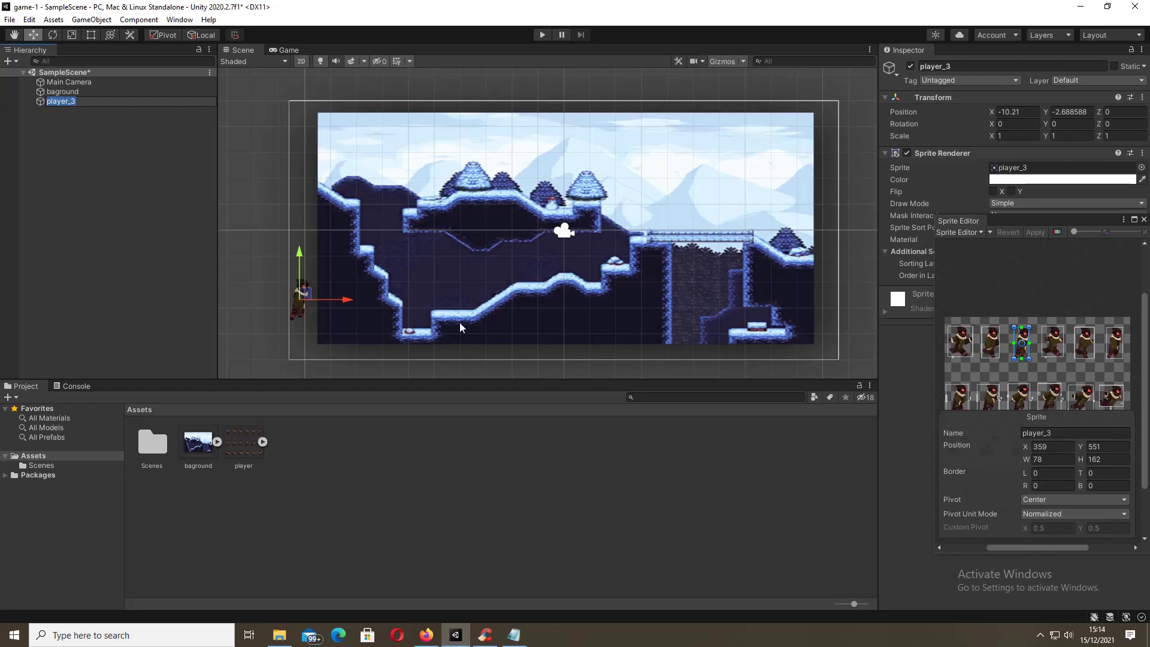
Step: Close the Sprite Editor and set player_3's Order in Layer to 1
left_click(1144, 219)
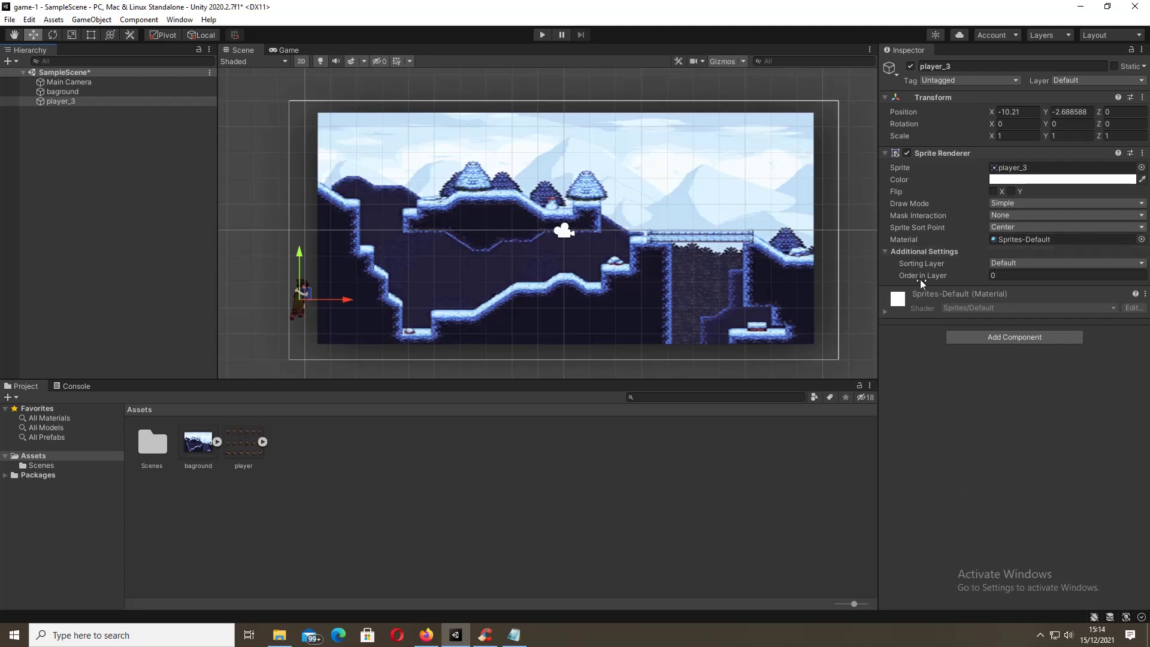
left_click(1010, 277)
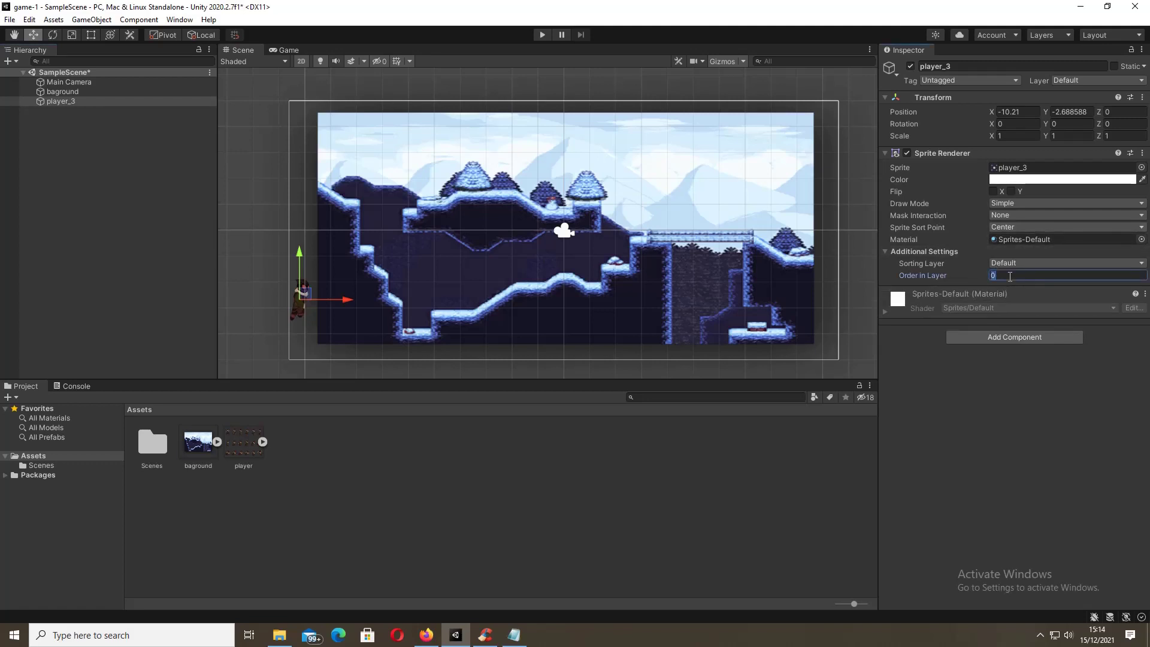
left_click(1141, 264)
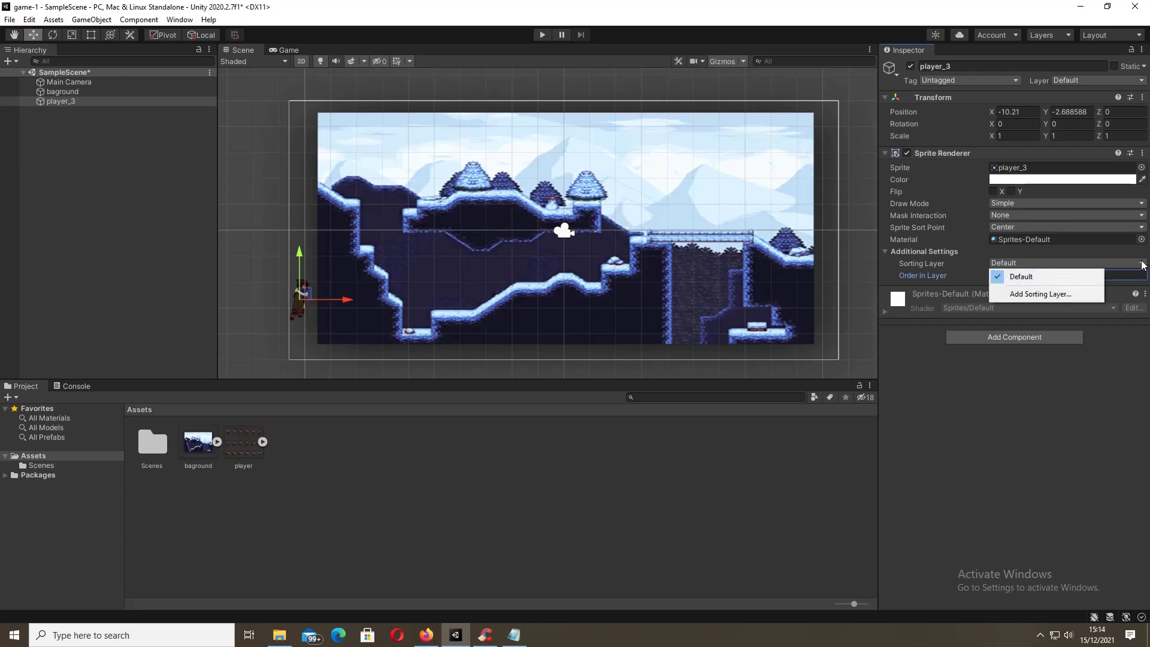
left_click(950, 279)
left_click(1009, 275)
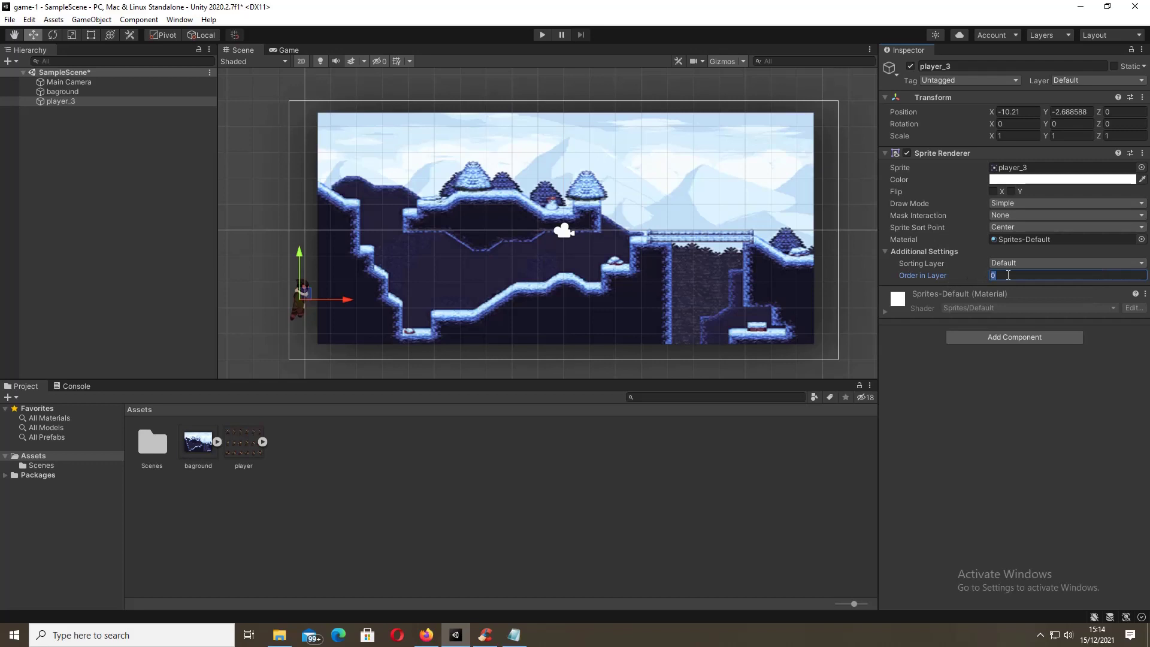
type("1")
Step: Move player_3 back onto the background at about X -6.64 and rename the object Player
left_click(78, 101)
left_click_drag(328, 299, 421, 296)
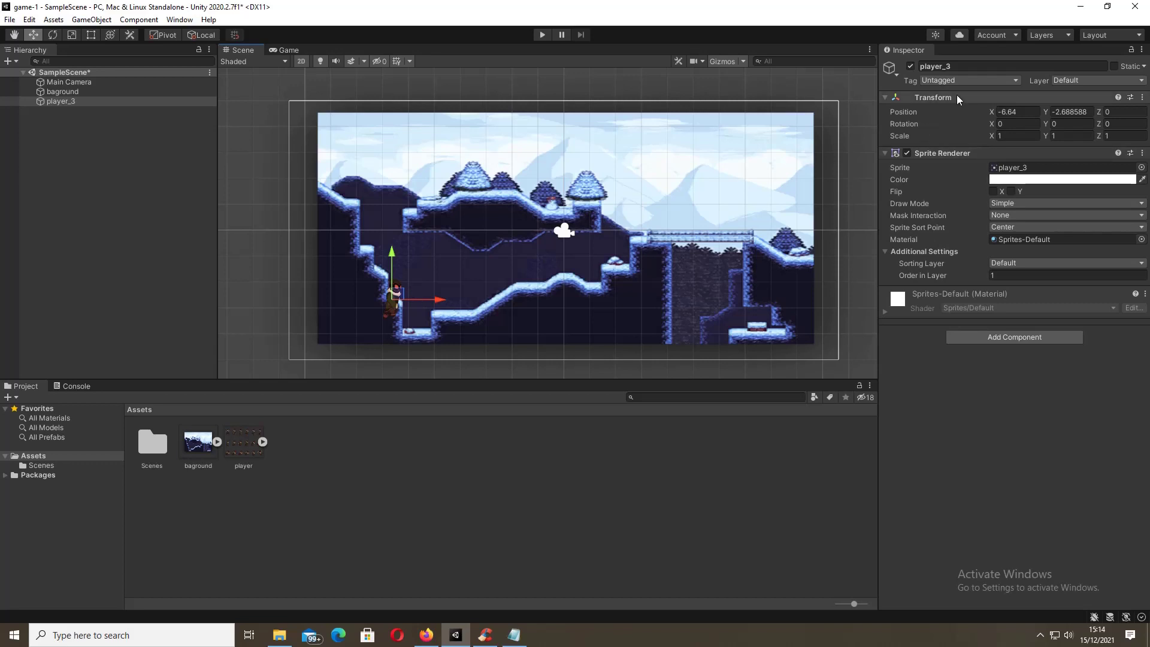
left_click(66, 100)
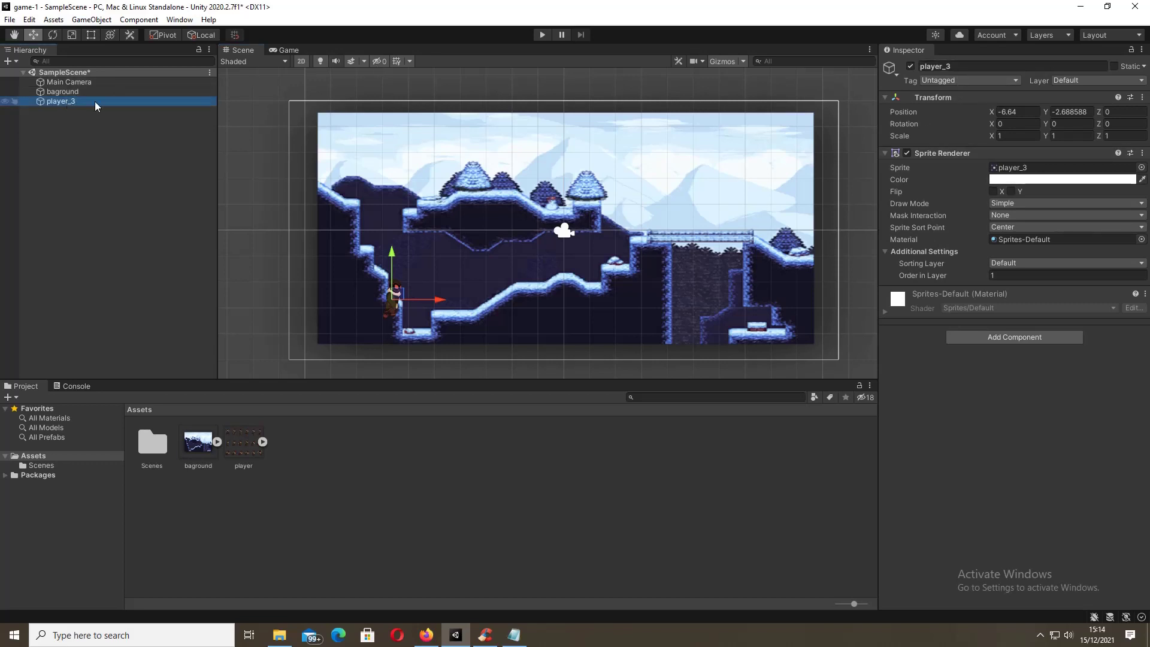
left_click(953, 65)
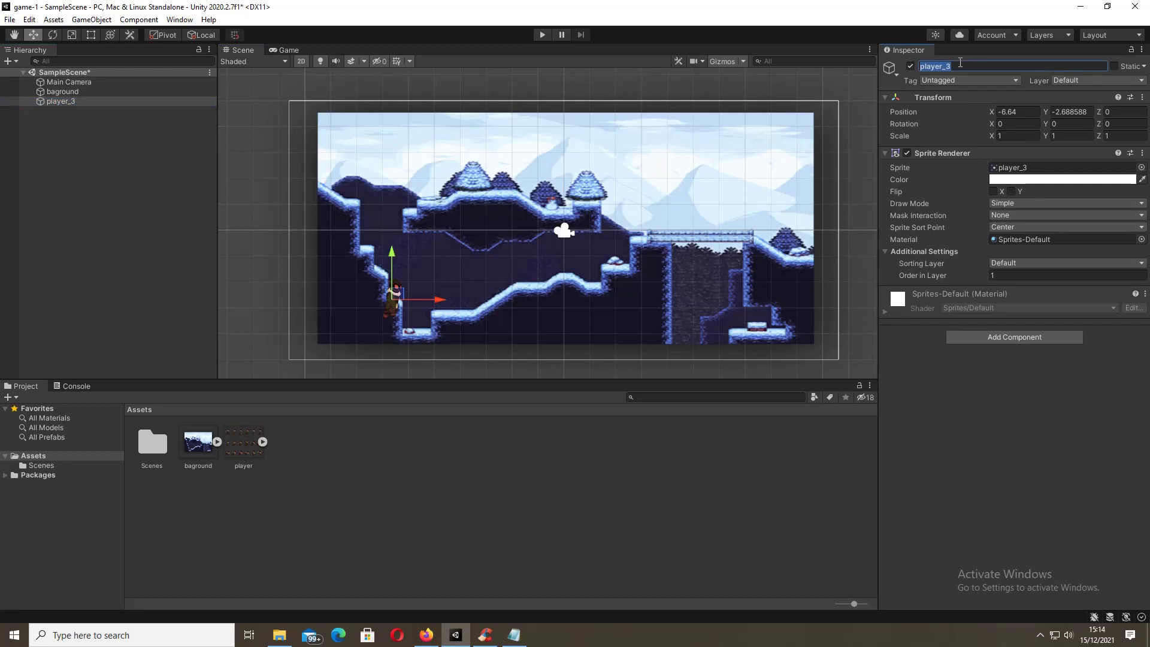
type("Player")
Step: Position Player on the snowy floor of the lower-left pit, at about X -5.63, Y -3.21
left_click_drag(412, 299, 434, 297)
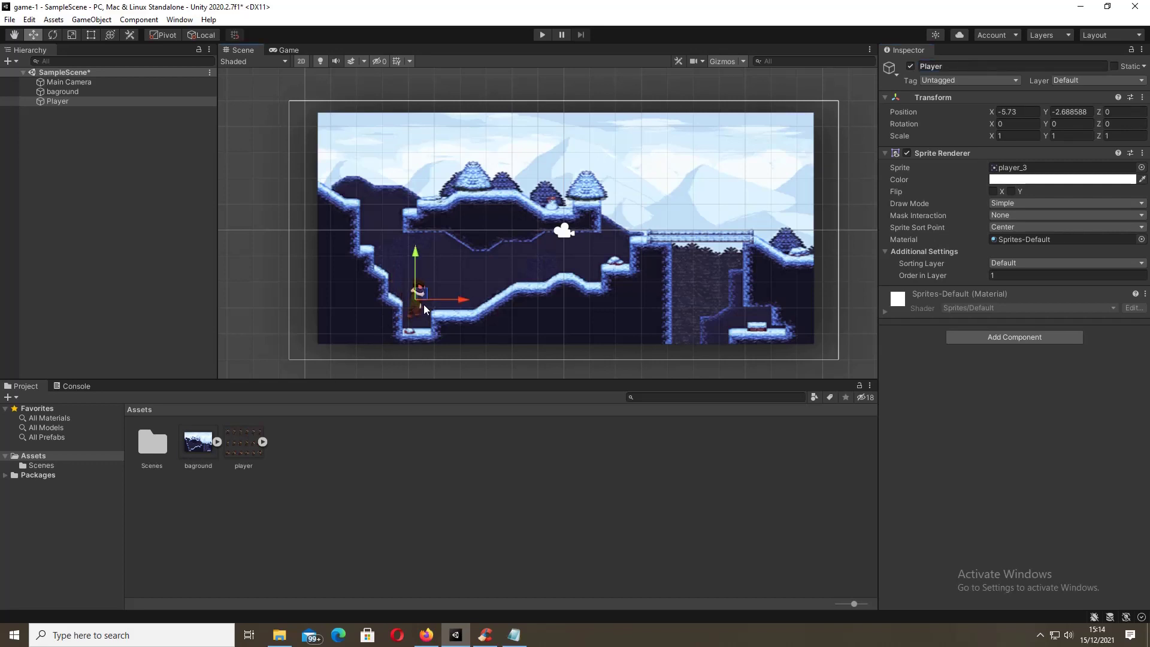
scroll(420, 314, "up", 5)
scroll(413, 301, "up", 2)
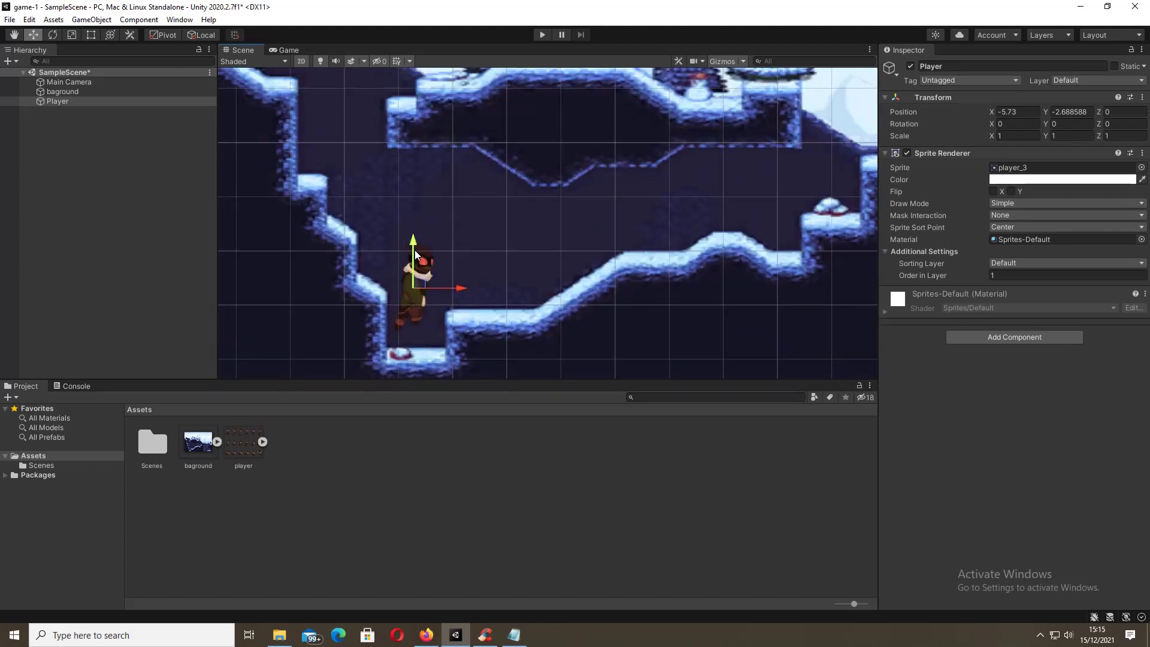
left_click_drag(417, 255, 413, 281)
scroll(407, 328, "up", 1)
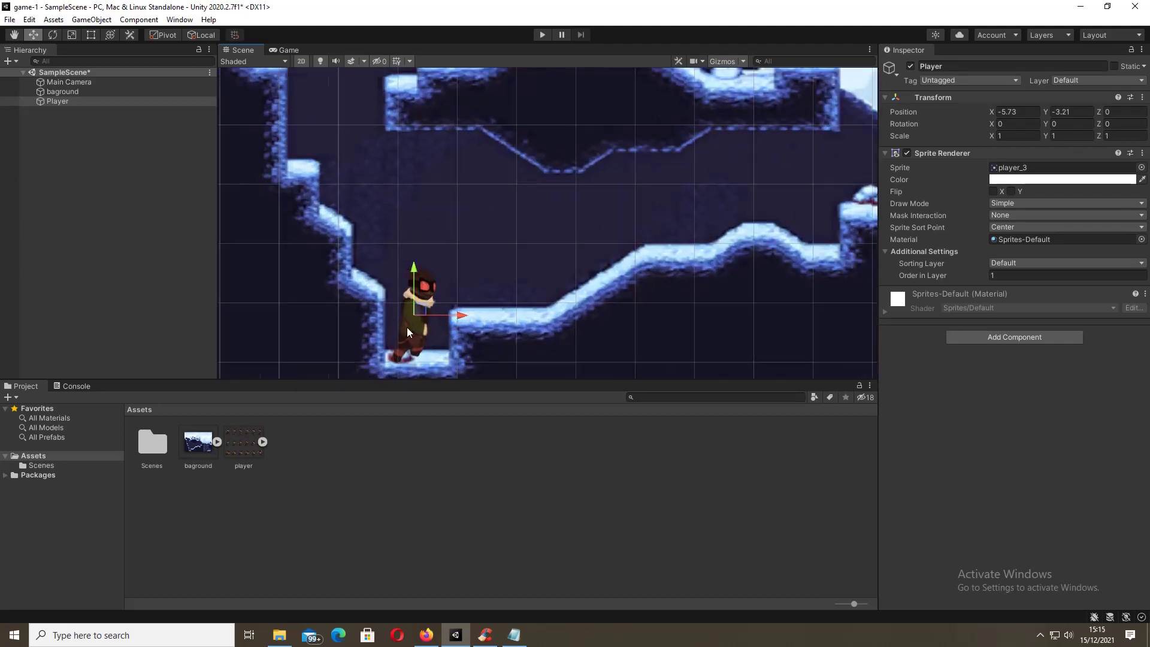
scroll(408, 330, "up", 2)
scroll(430, 325, "up", 1)
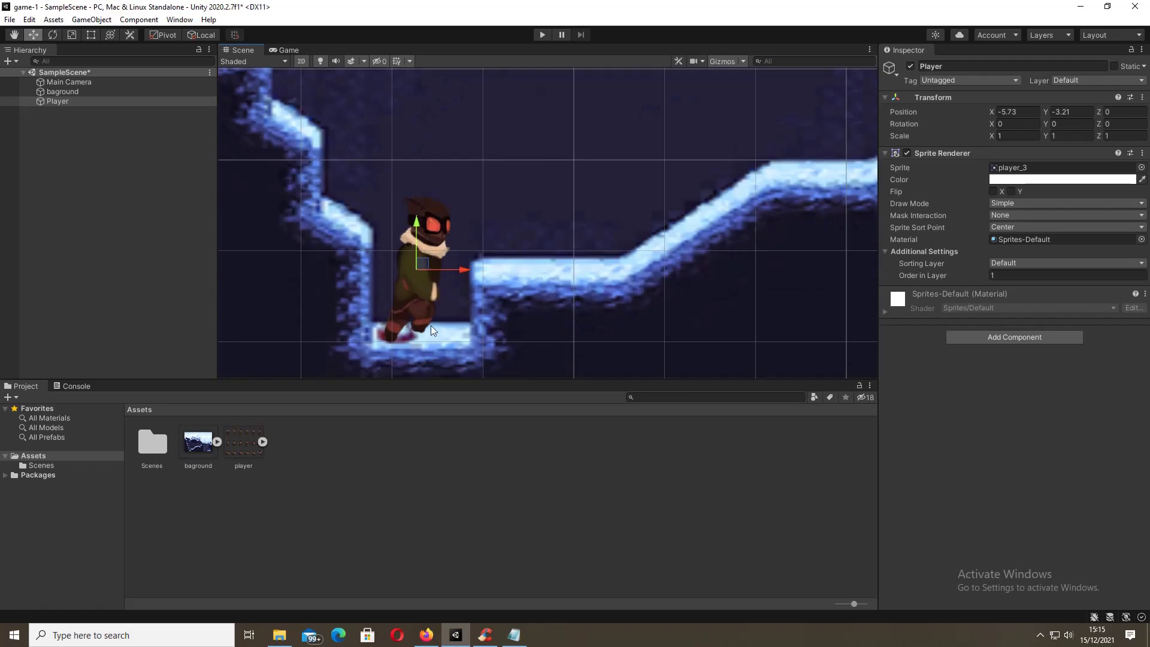
left_click_drag(441, 268, 449, 268)
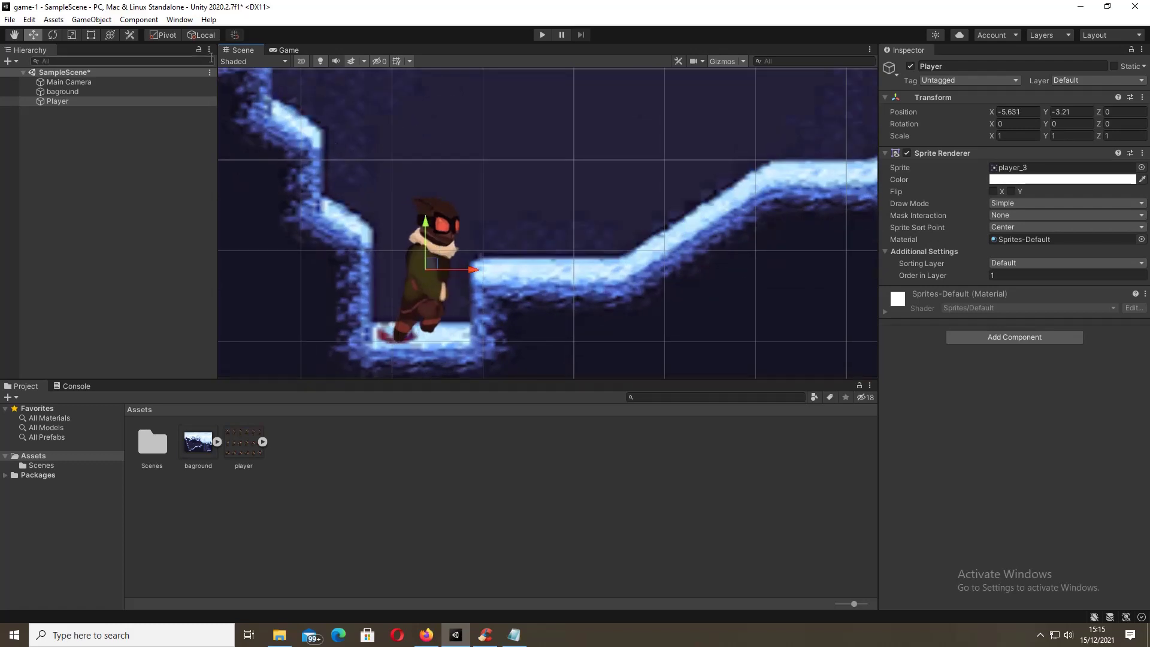
scroll(361, 204, "down", 2)
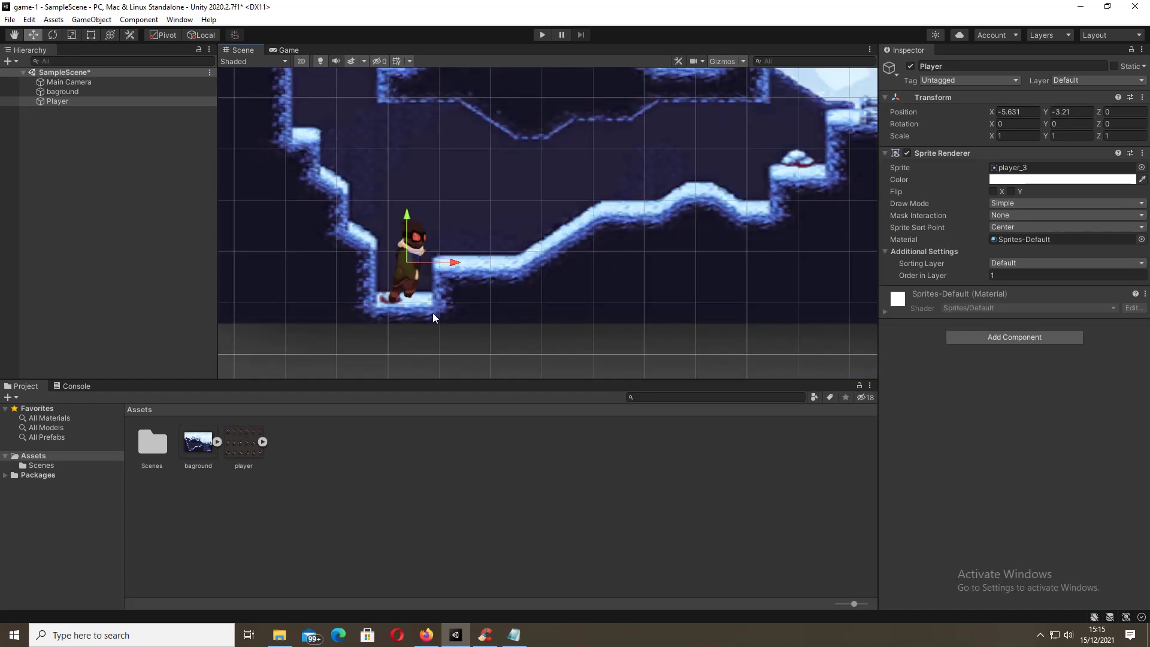
scroll(390, 341, "down", 5)
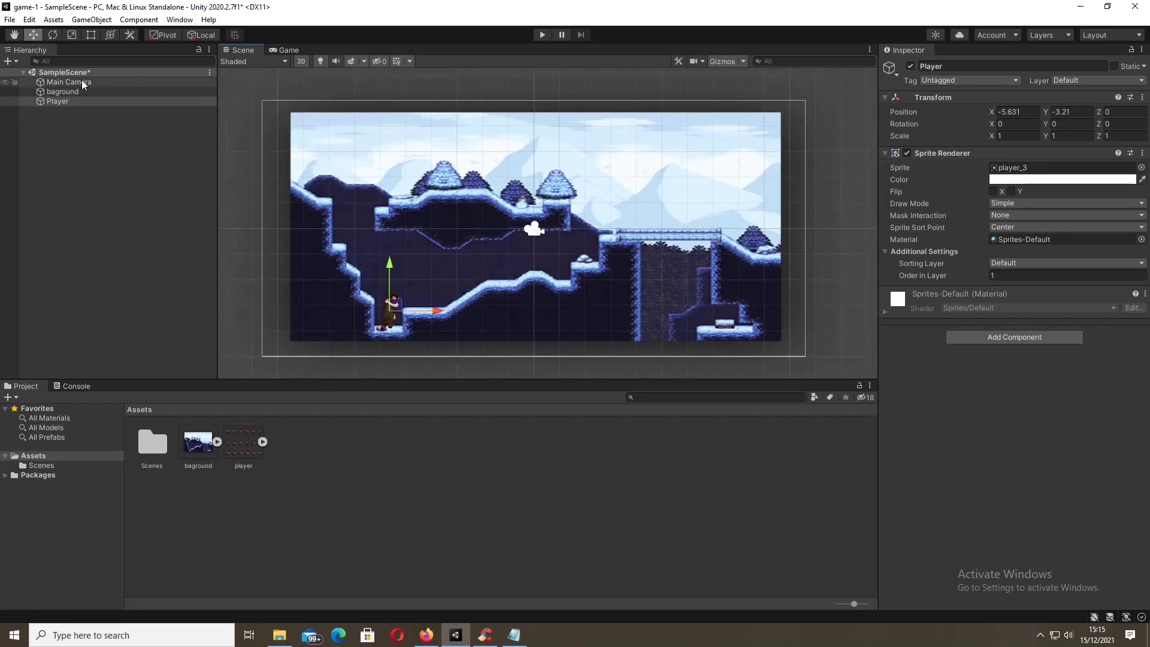
left_click(75, 100)
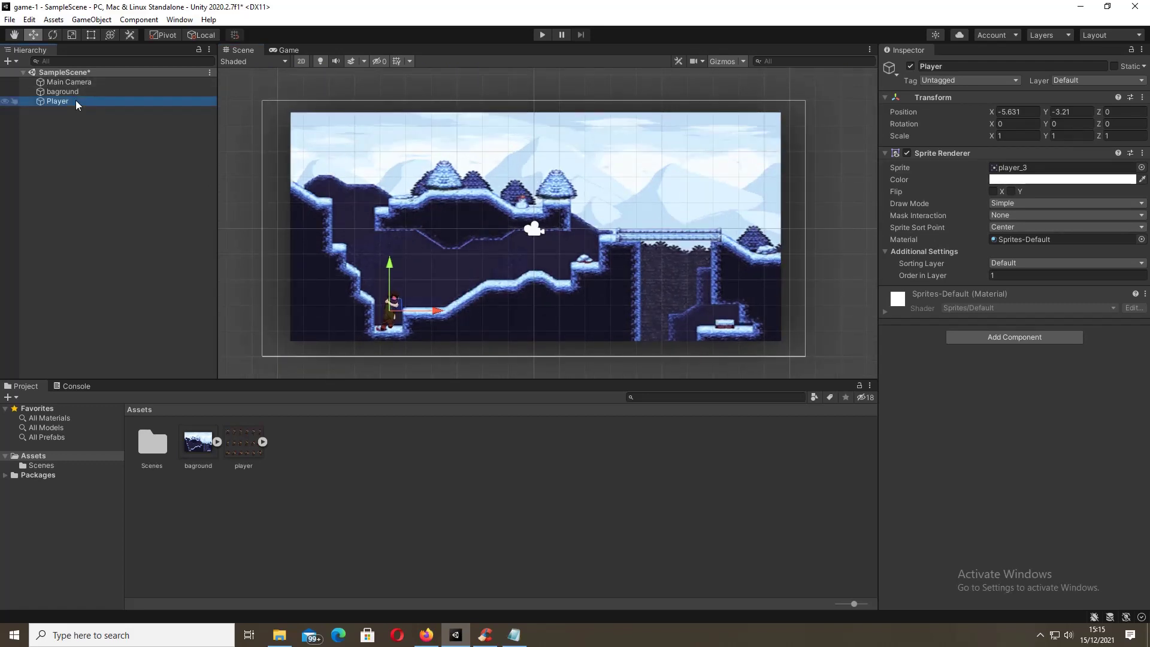
left_click(55, 92)
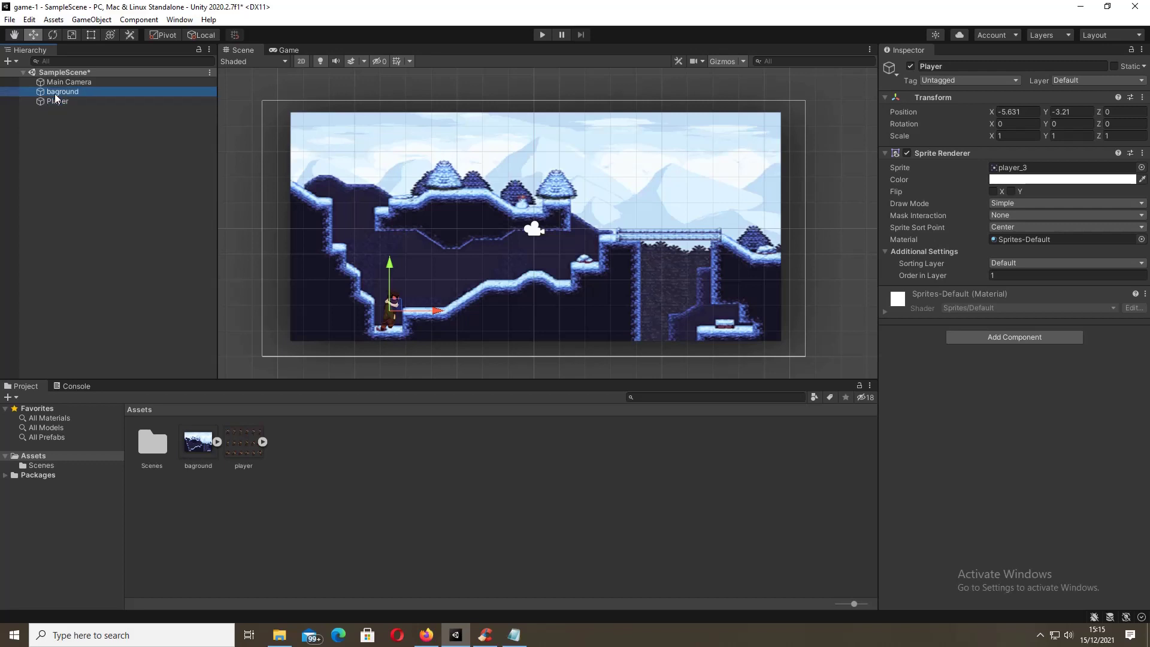
left_click(54, 100)
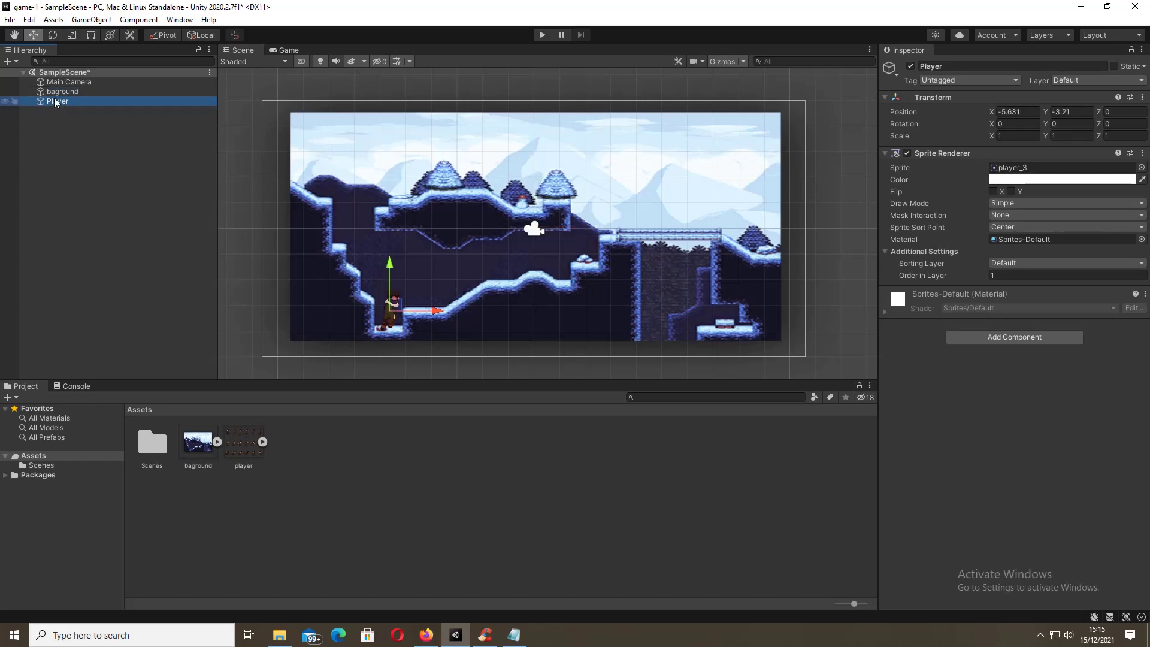
left_click(58, 101)
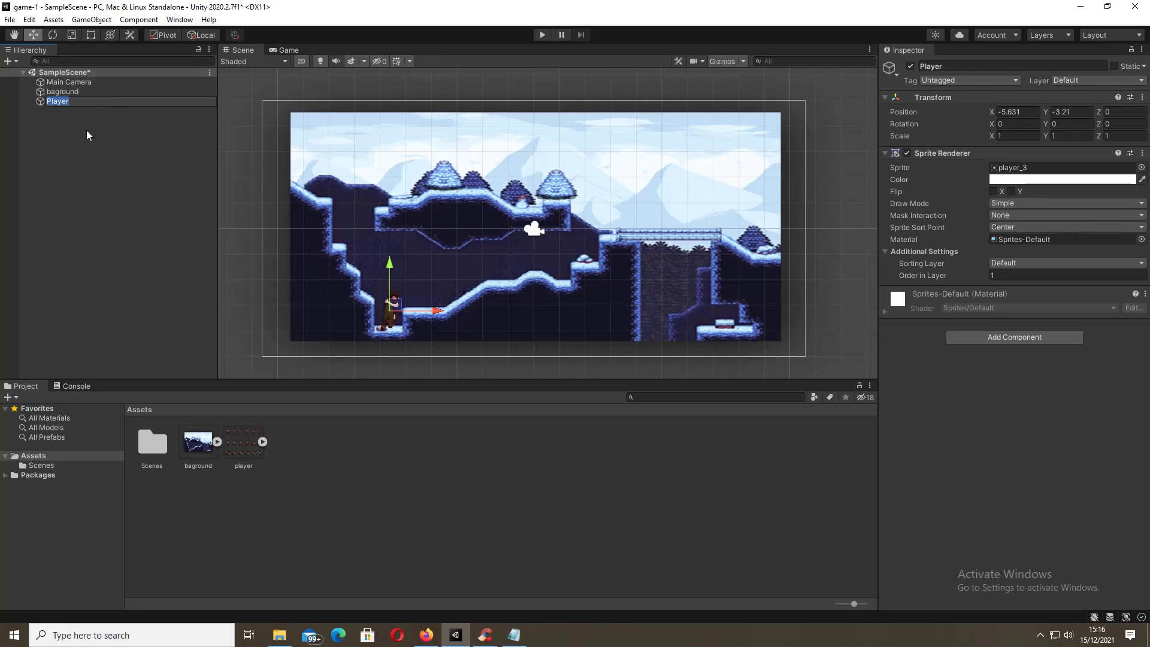
left_click(45, 101)
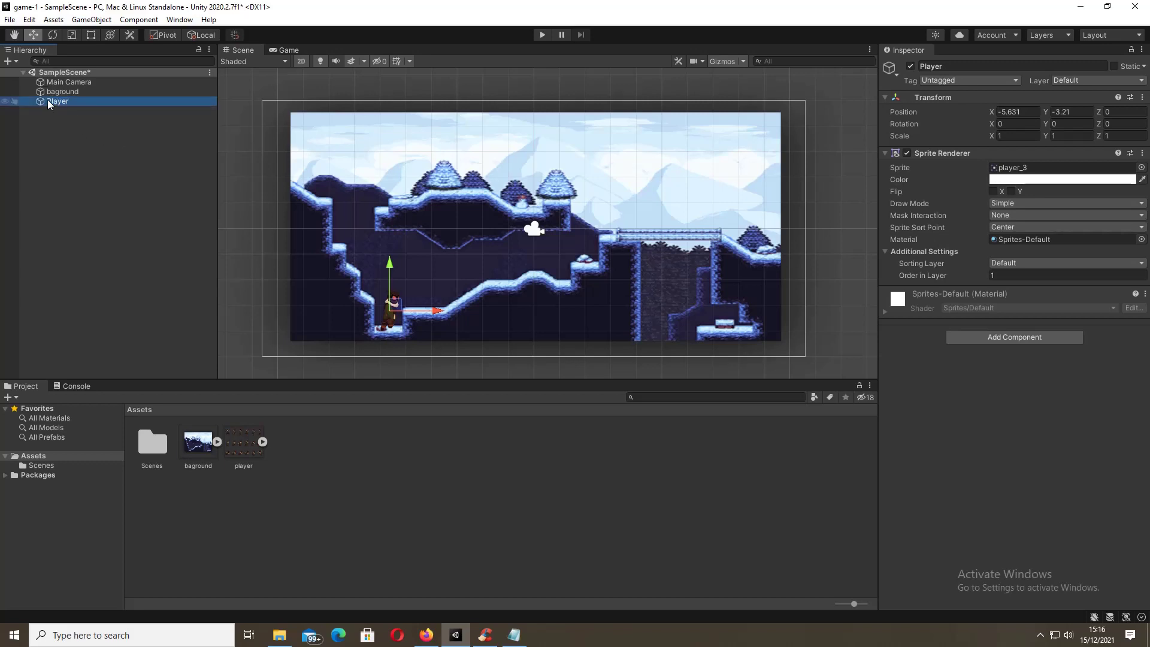
left_click(48, 99)
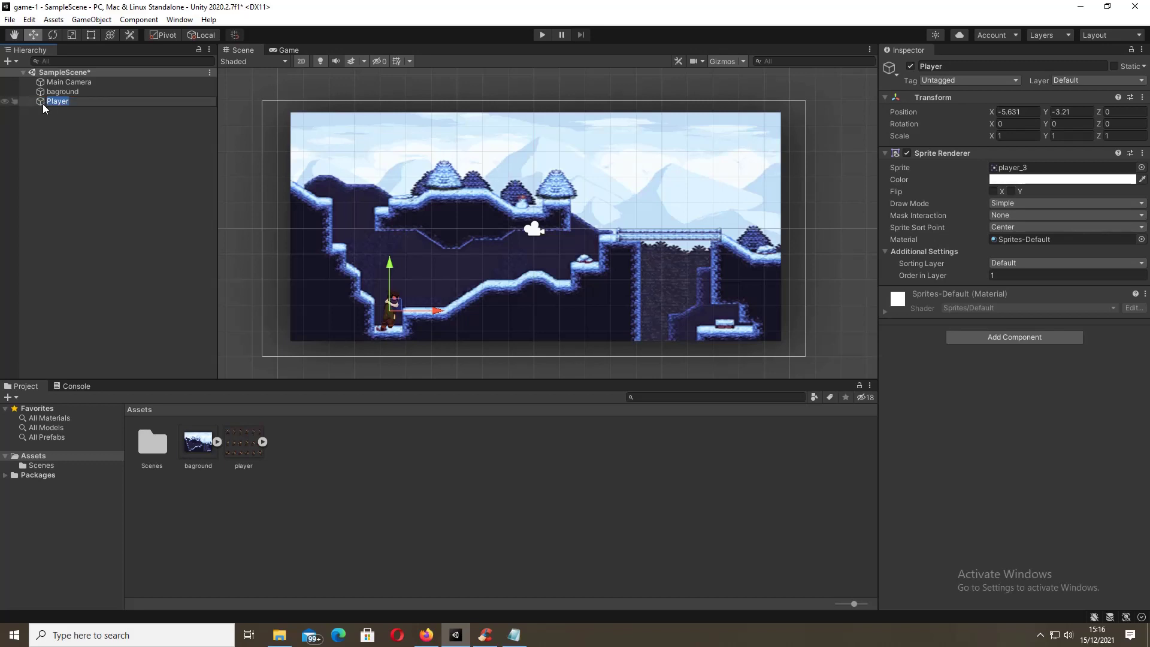
Step: Add a Rigidbody 2D component to the Player object
left_click(42, 103)
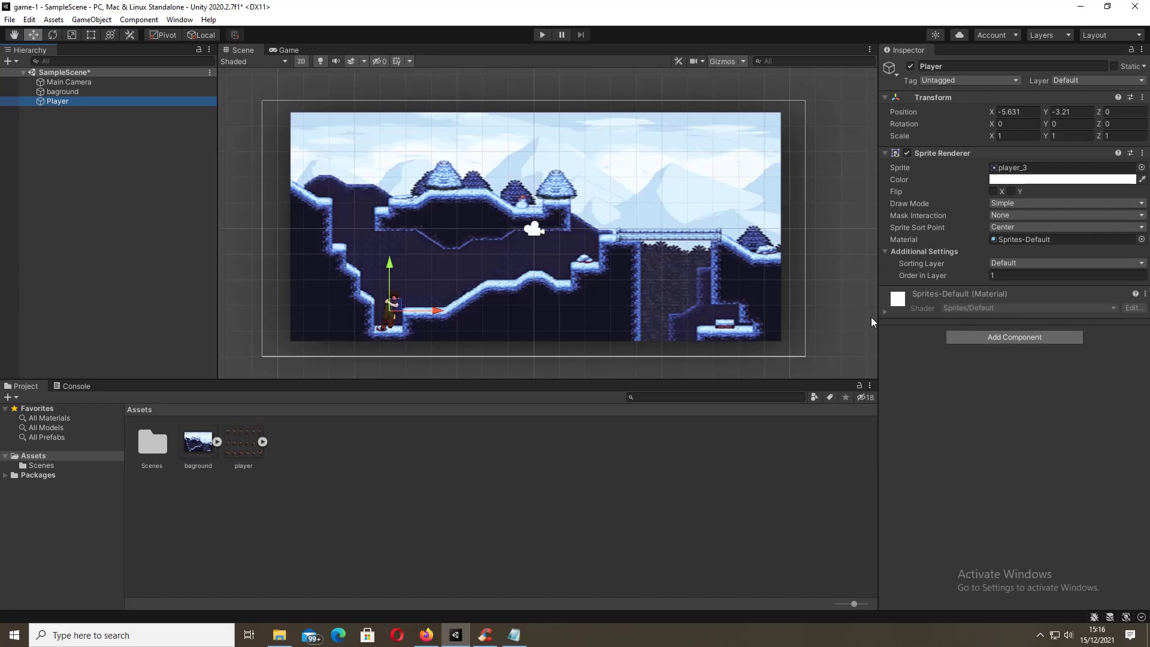
left_click(989, 337)
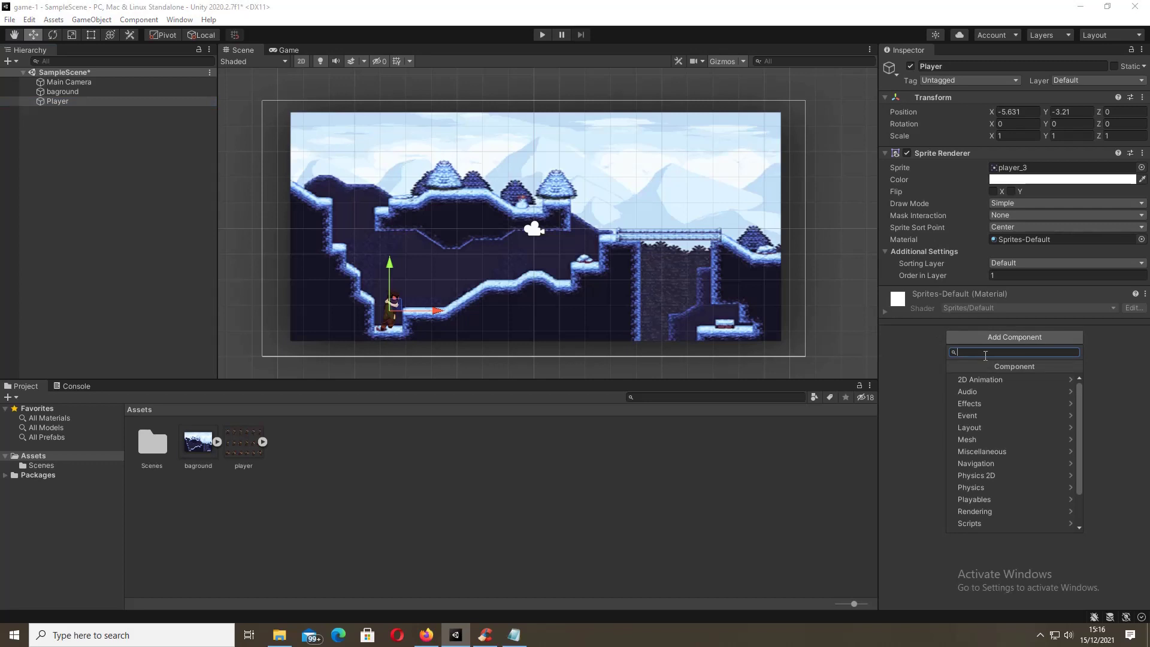
type("r")
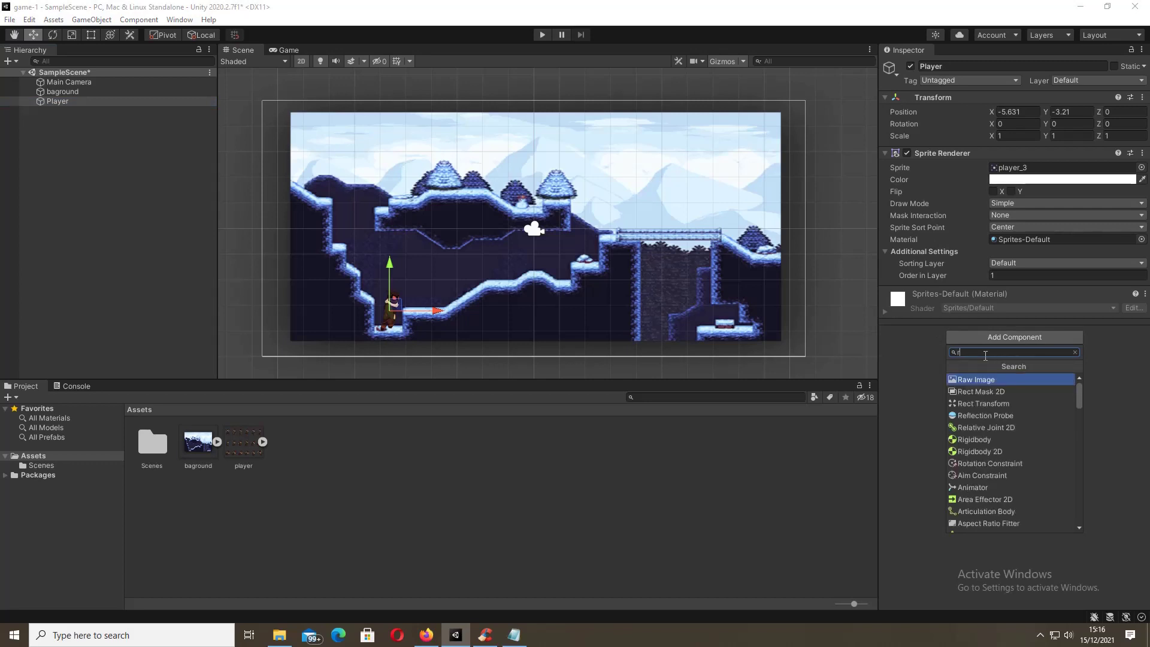
type("igid")
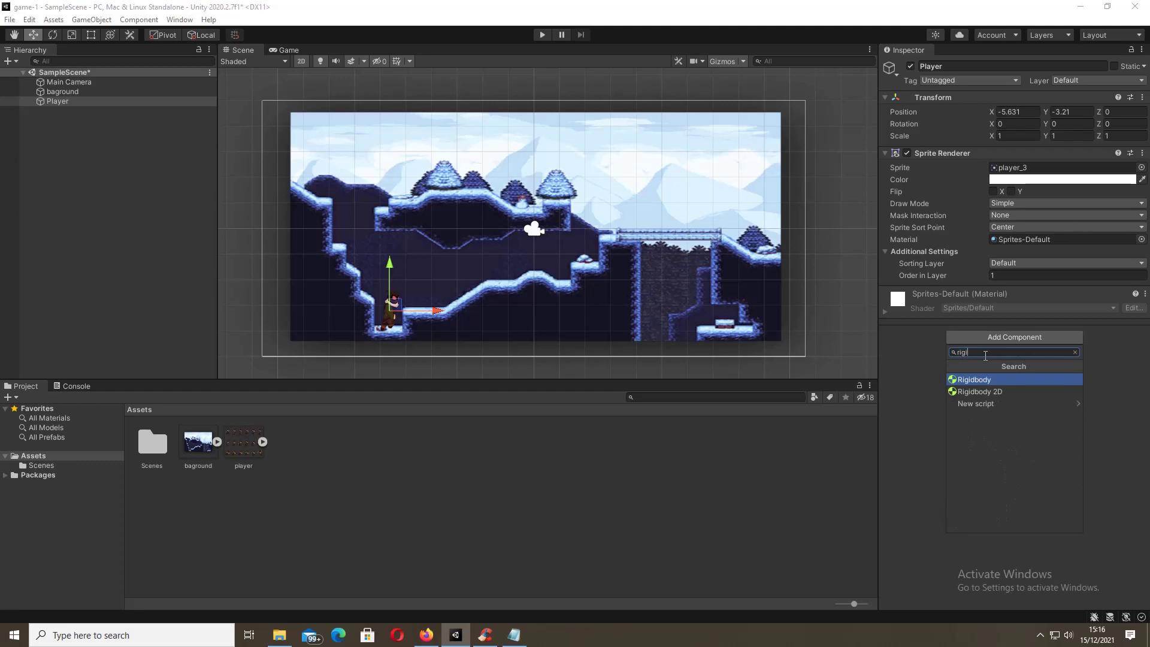
left_click(988, 396)
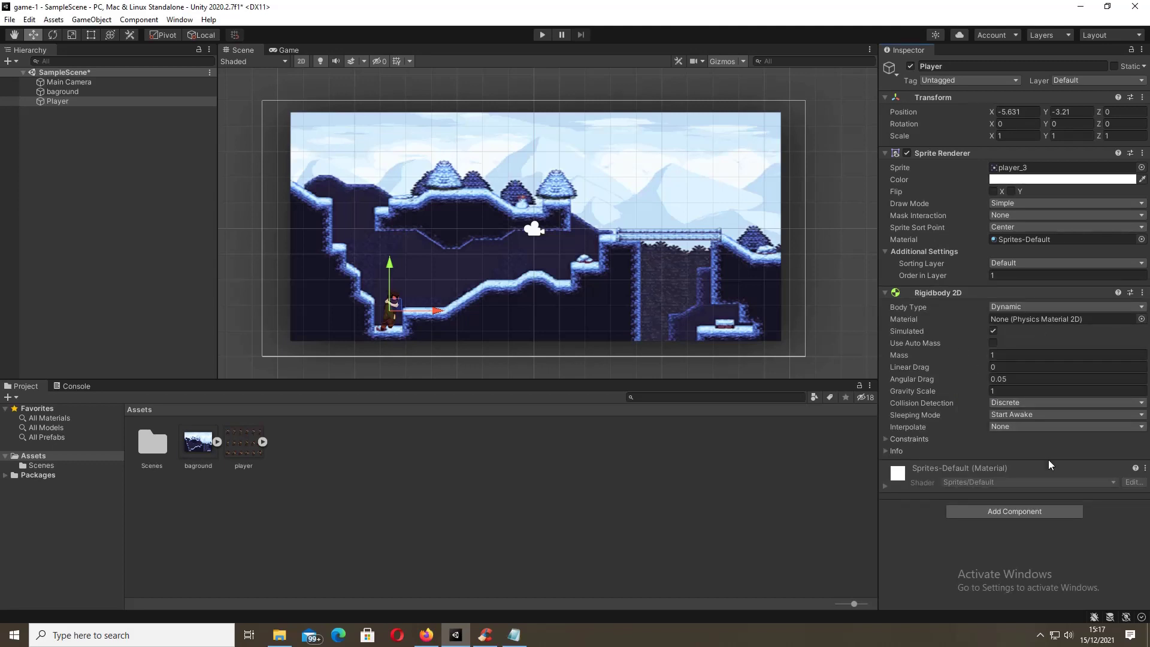
Step: Try to add the non-2D Capsule Collider component to Player, dismissing the dialog that opens
left_click(57, 104)
scroll(394, 329, "up", 1)
scroll(394, 328, "up", 10)
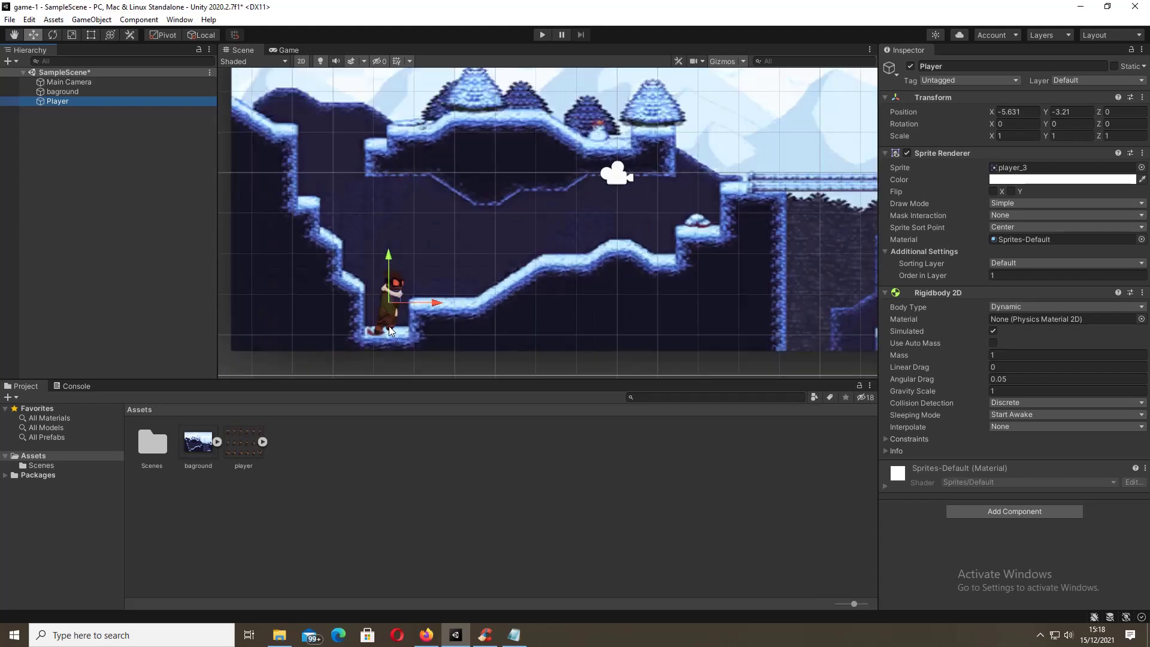
scroll(369, 331, "up", 3)
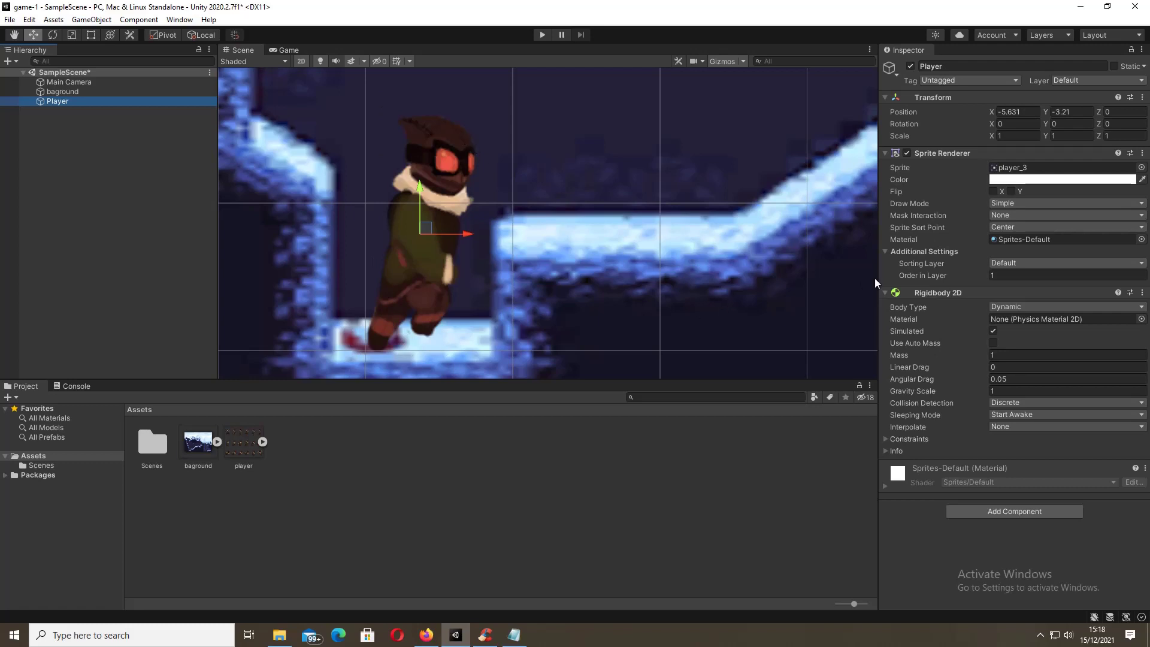
left_click(983, 510)
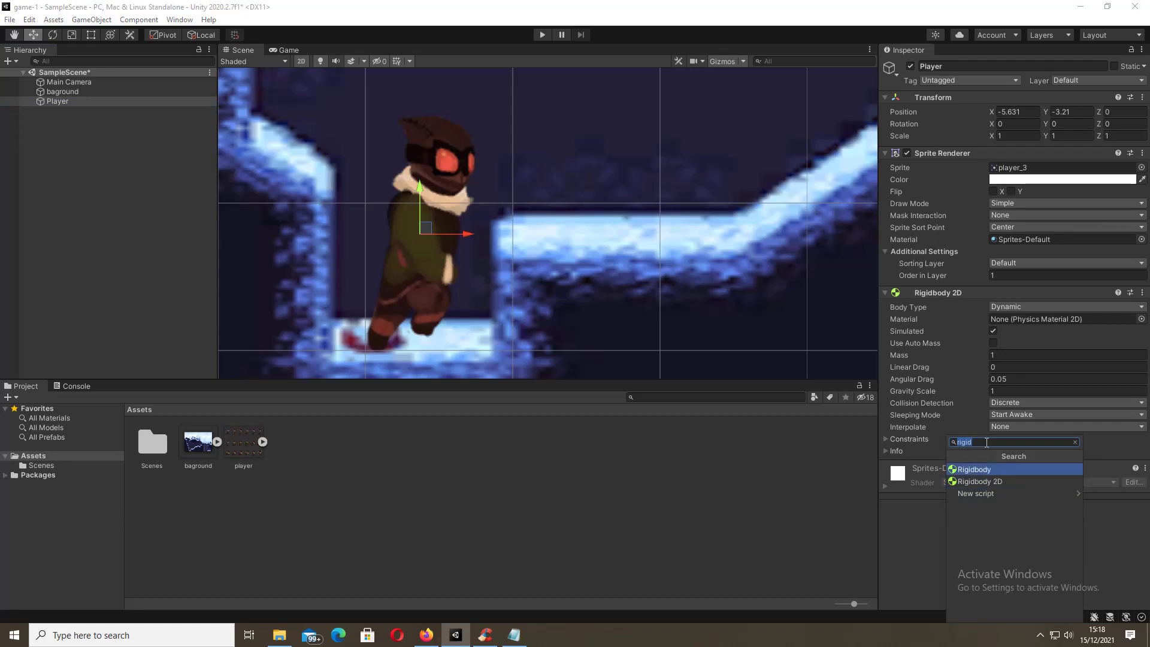
type("co")
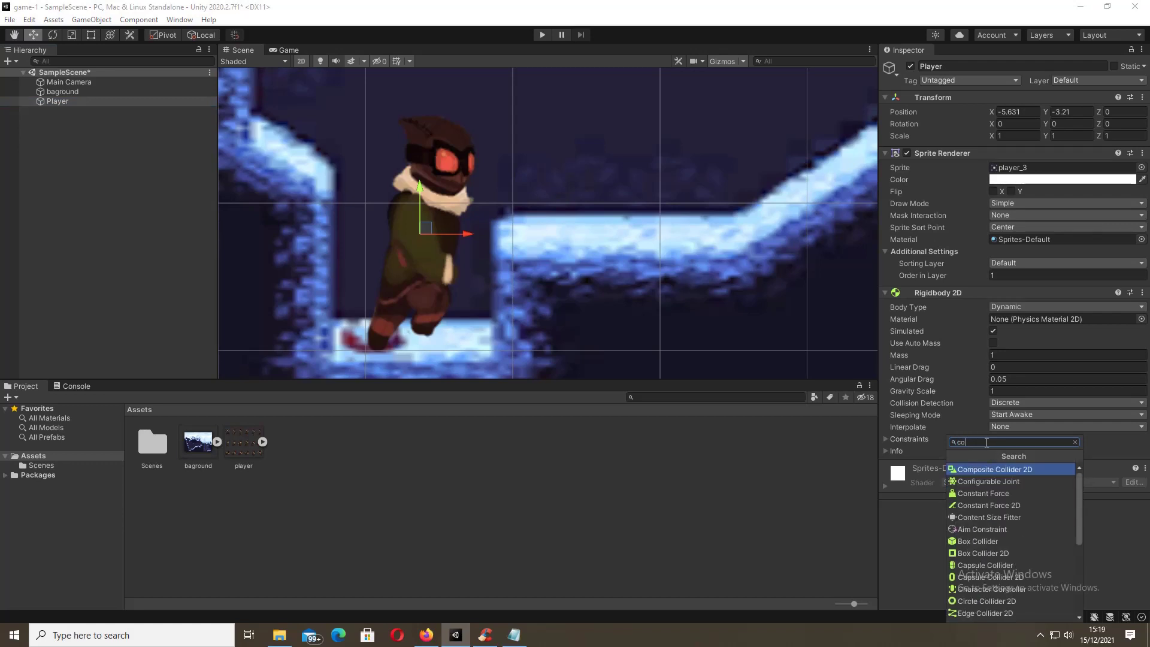
type("ll")
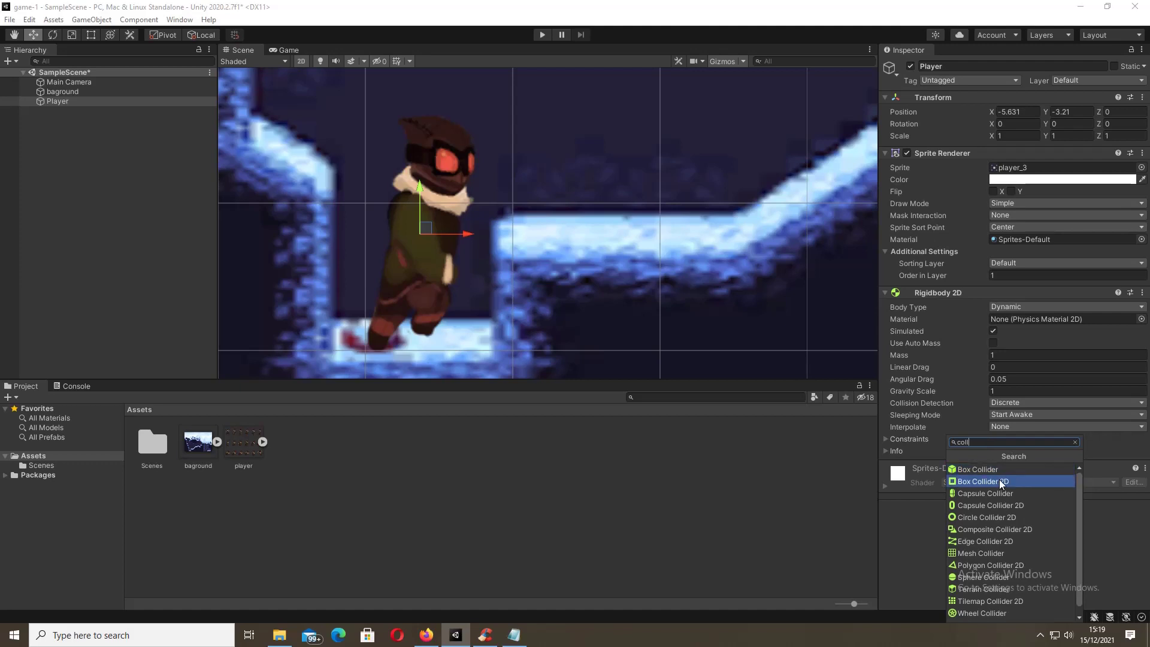
left_click(969, 495)
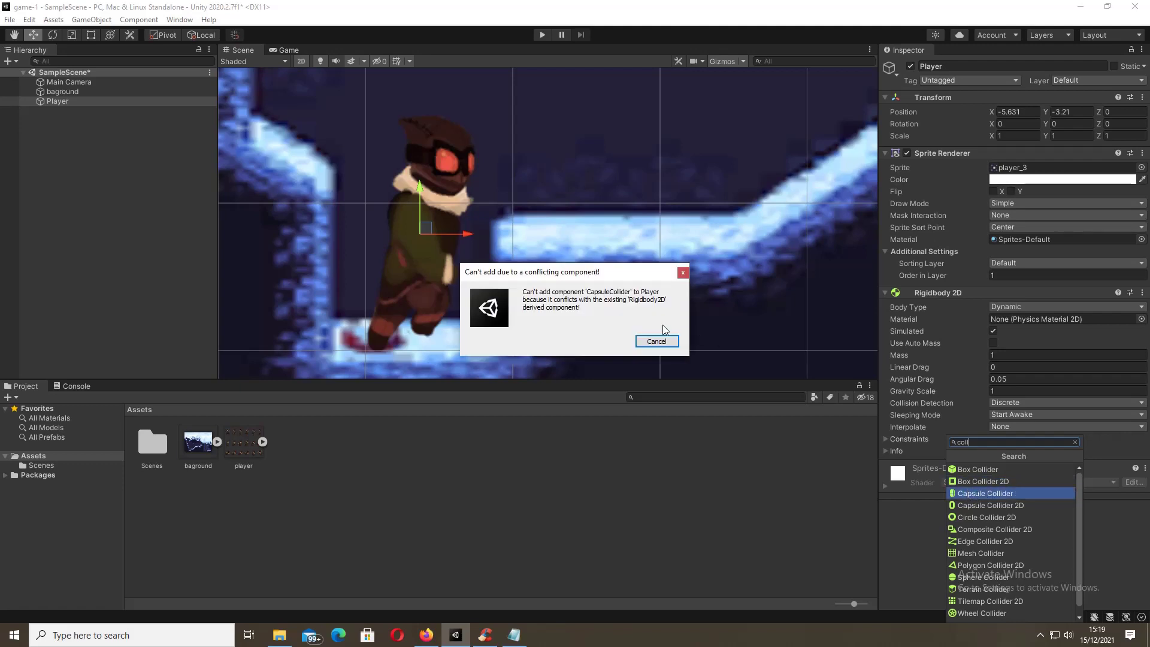
left_click(683, 272)
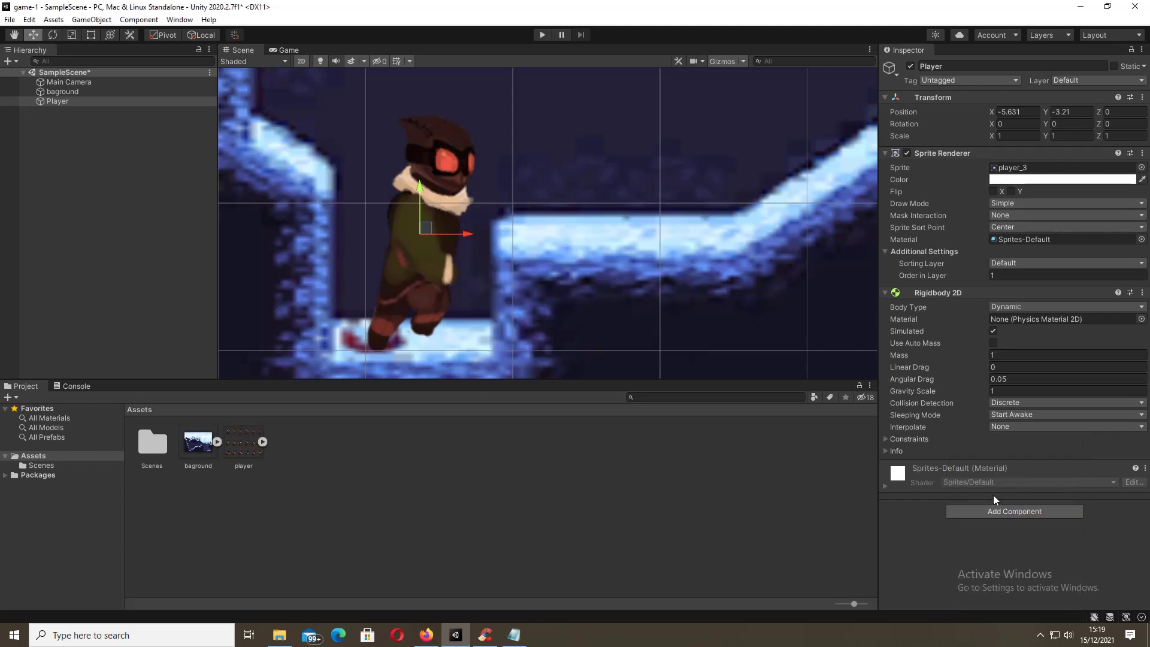
Step: Add a Capsule Collider 2D component to Player and inspect its outline around the character sprite
left_click(995, 508)
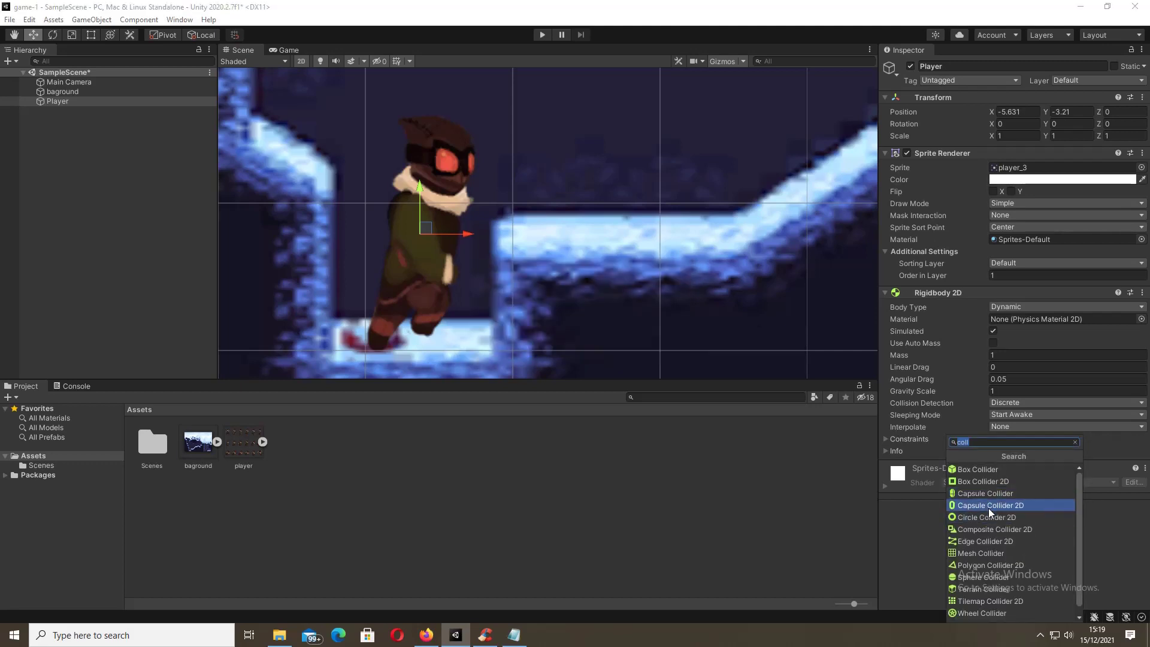
left_click(988, 506)
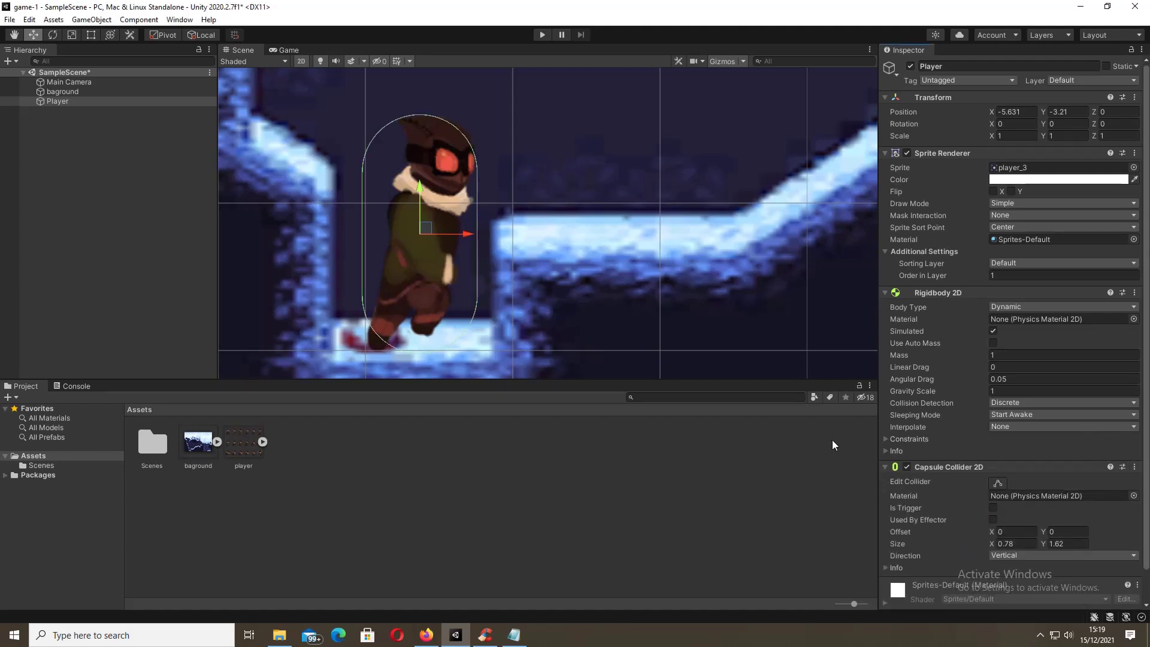
left_click(884, 467)
left_click(884, 468)
scroll(413, 224, "down", 10)
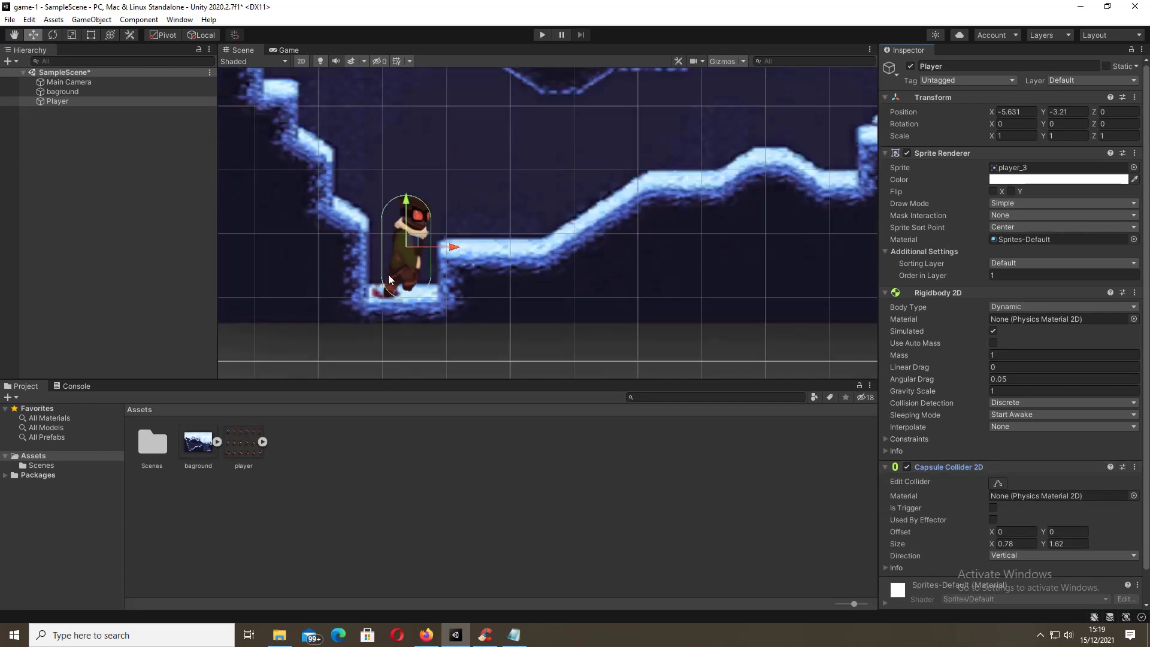
scroll(388, 275, "down", 2)
scroll(393, 293, "up", 6)
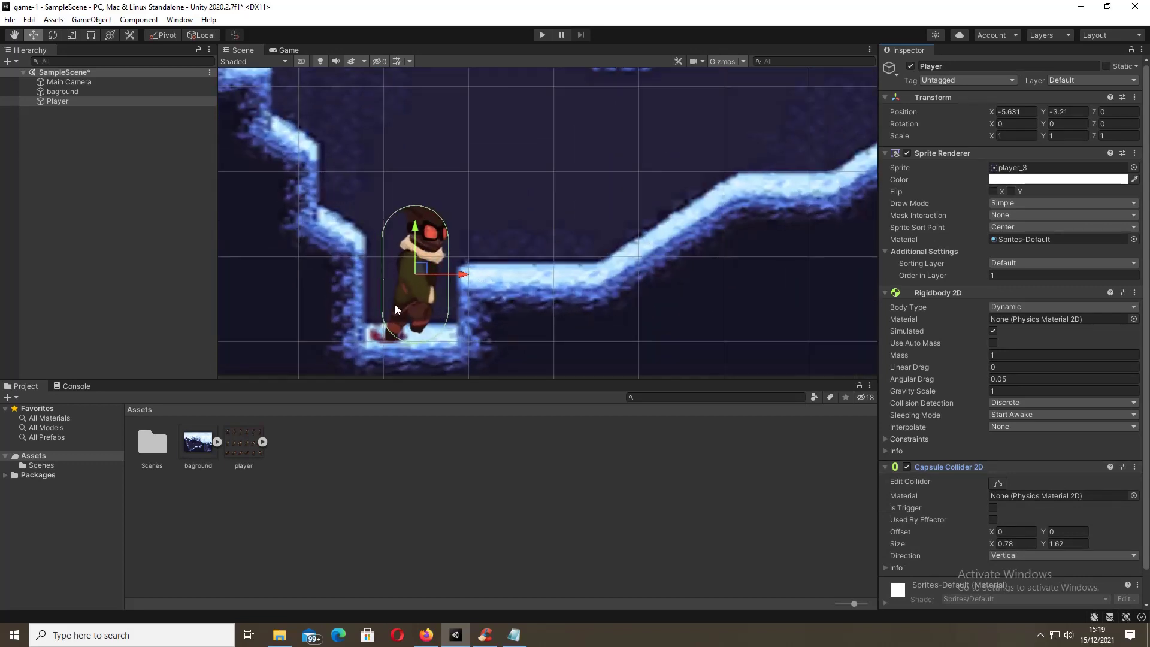
scroll(395, 309, "up", 2)
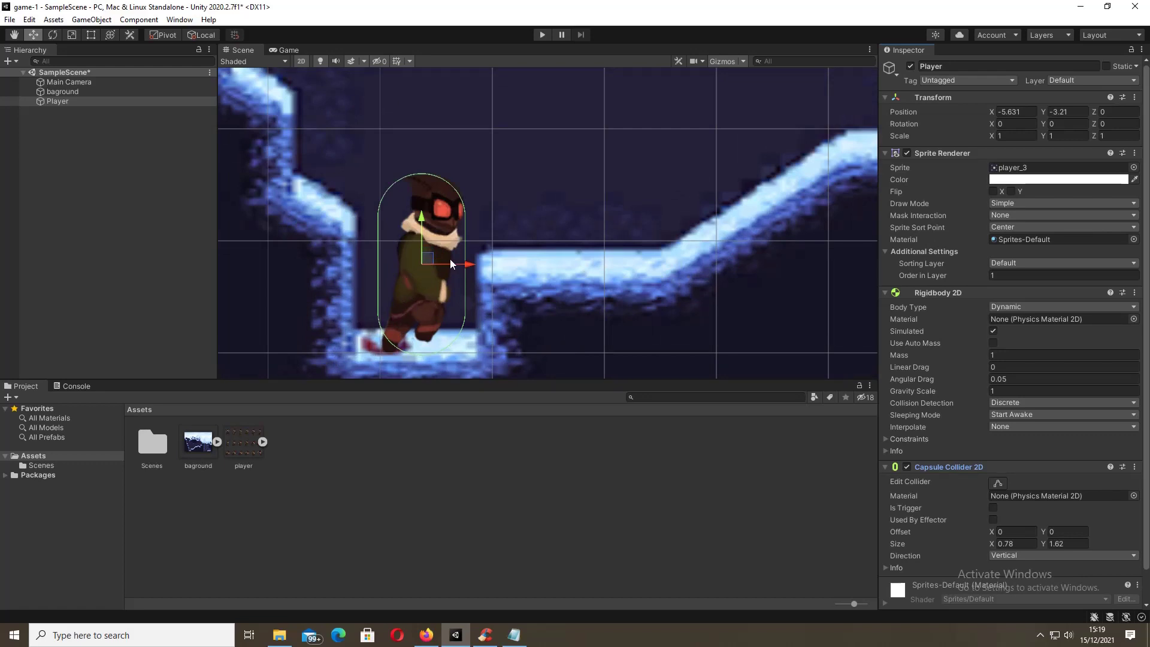
Step: Collapse the Rigidbody 2D and Capsule Collider 2D settings of Player
left_click(67, 102)
left_click(886, 293)
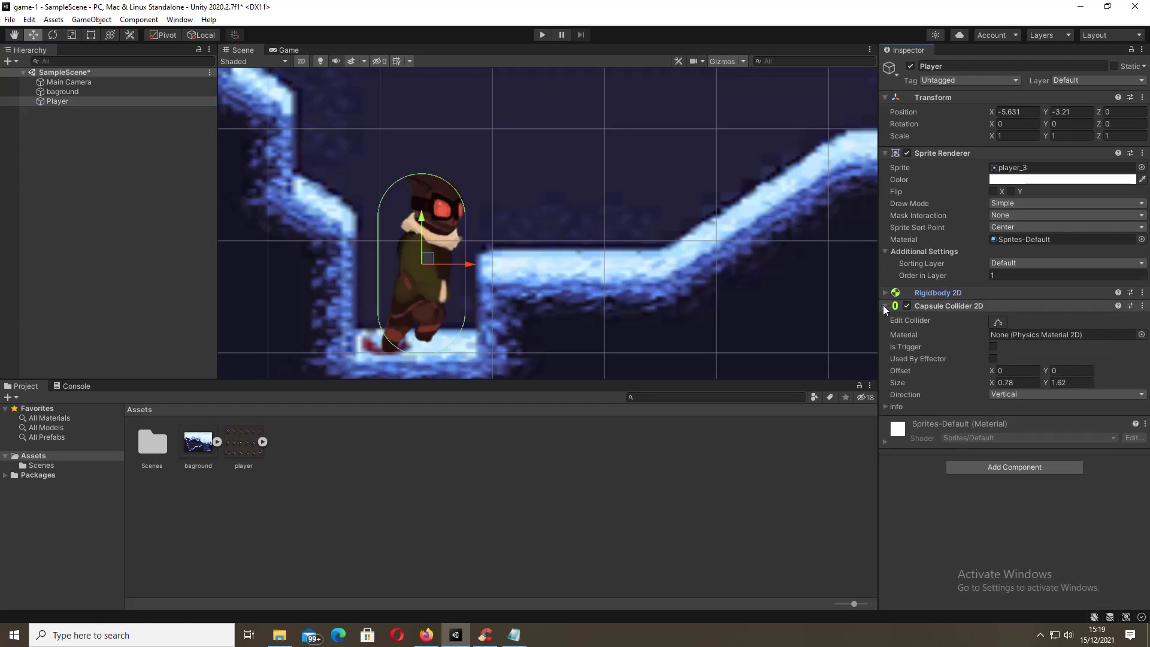
left_click(885, 307)
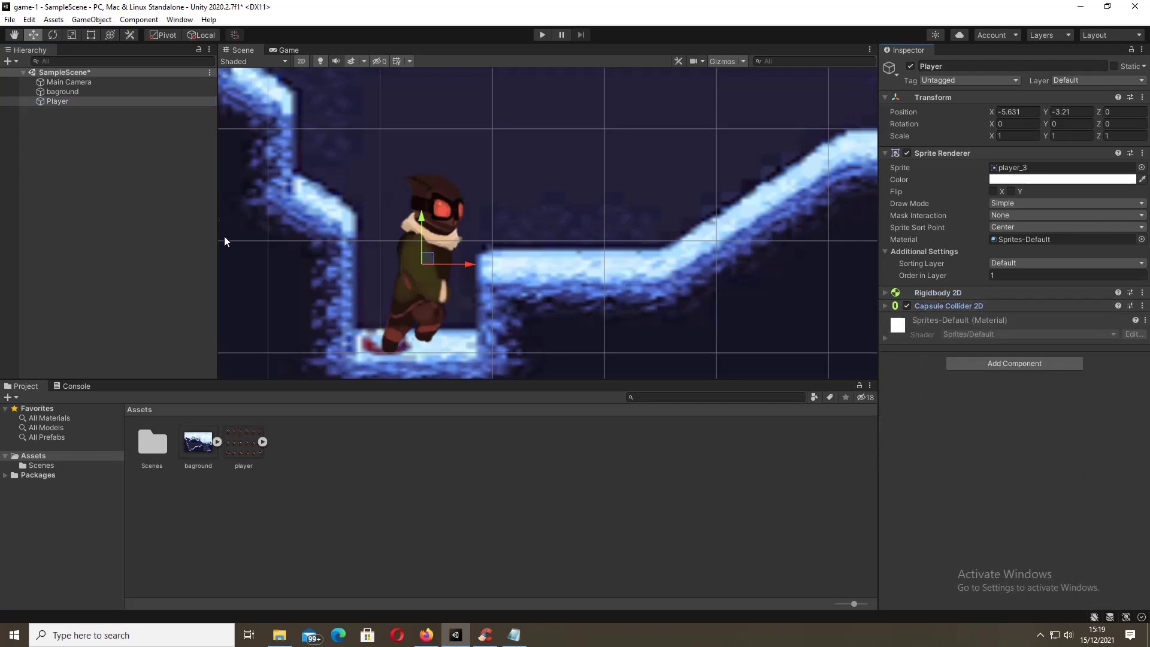
Step: Add an Edge Collider 2D component to the baground object
scroll(367, 230, "down", 2)
scroll(371, 239, "down", 5)
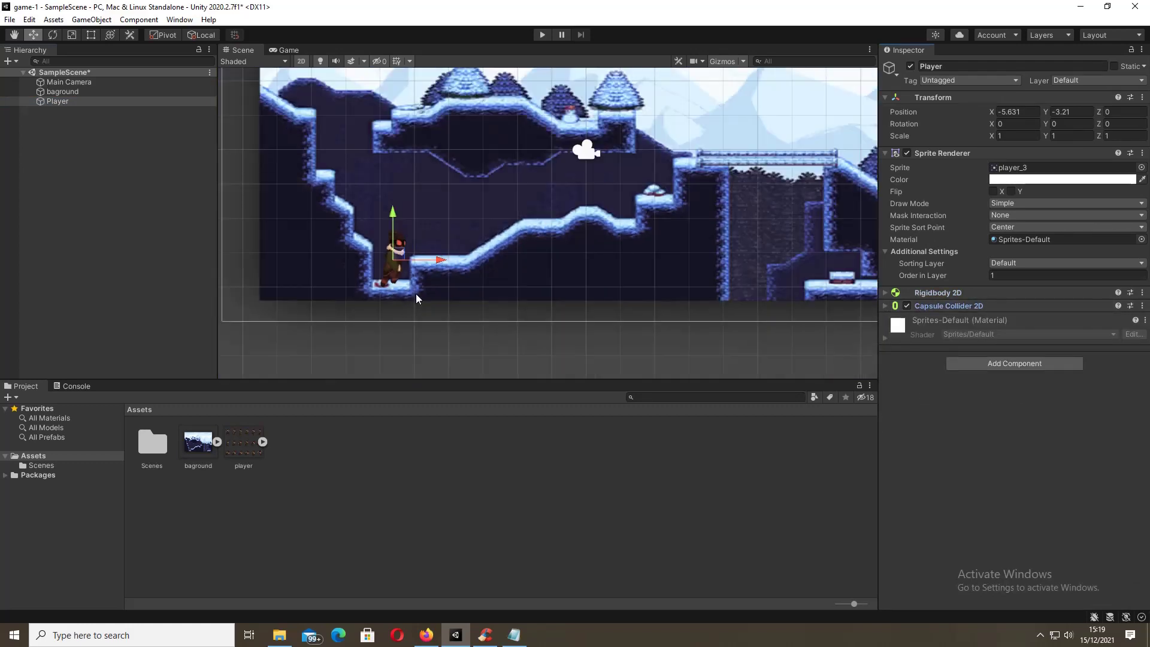
scroll(416, 294, "down", 1)
scroll(402, 120, "up", 4)
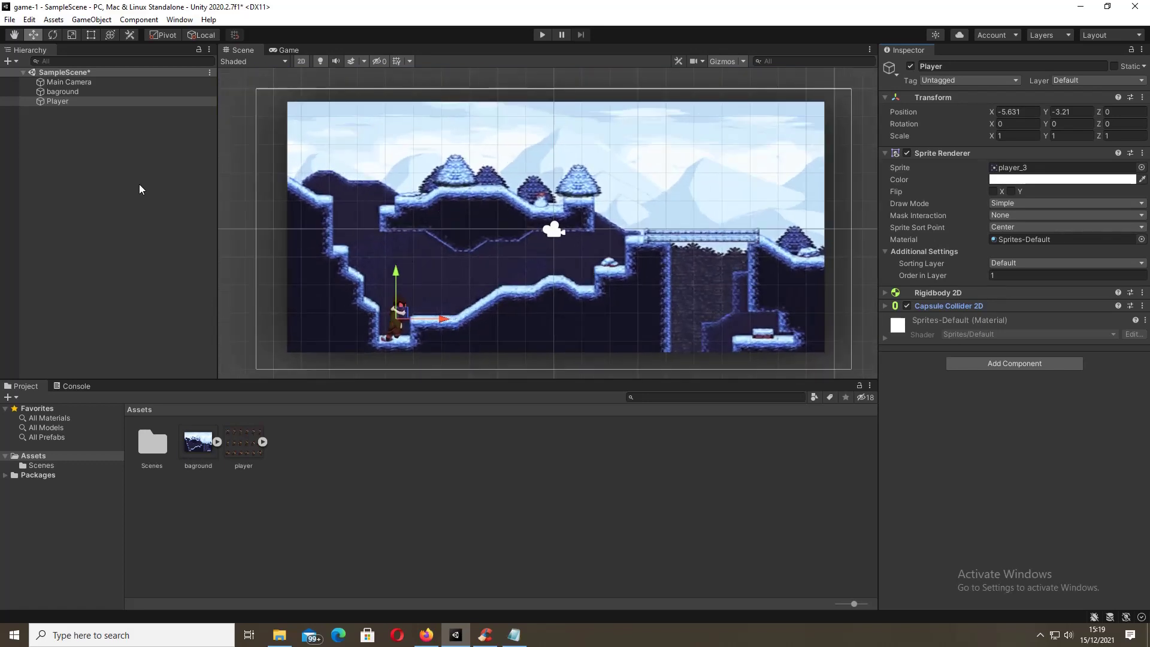
left_click(81, 92)
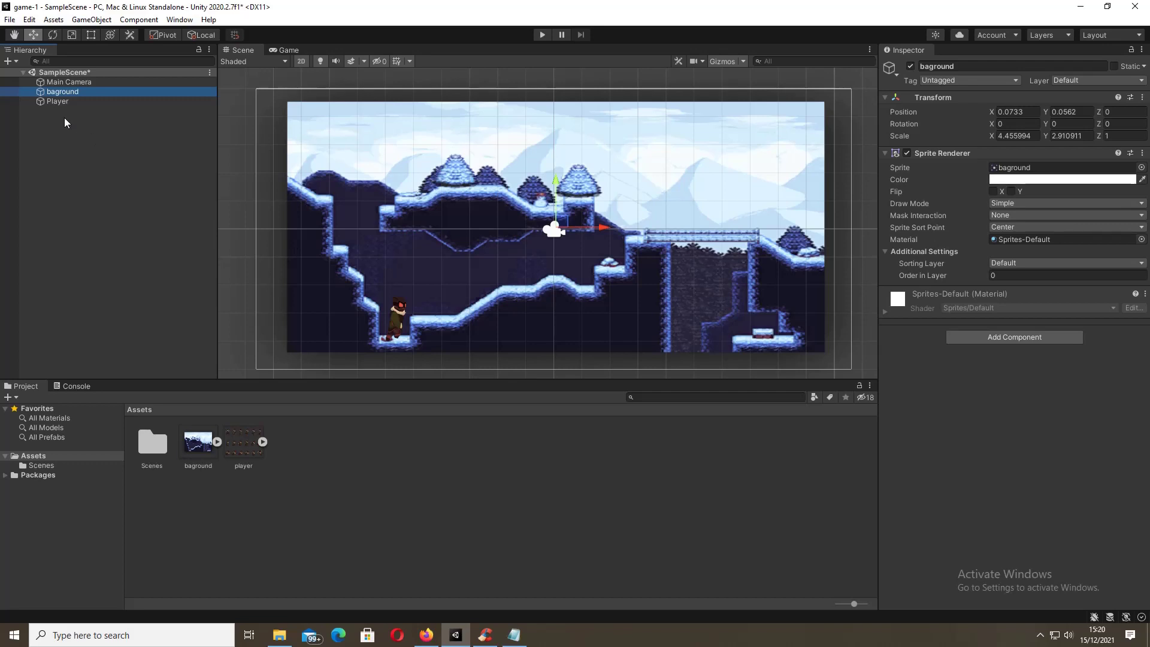
left_click(65, 93)
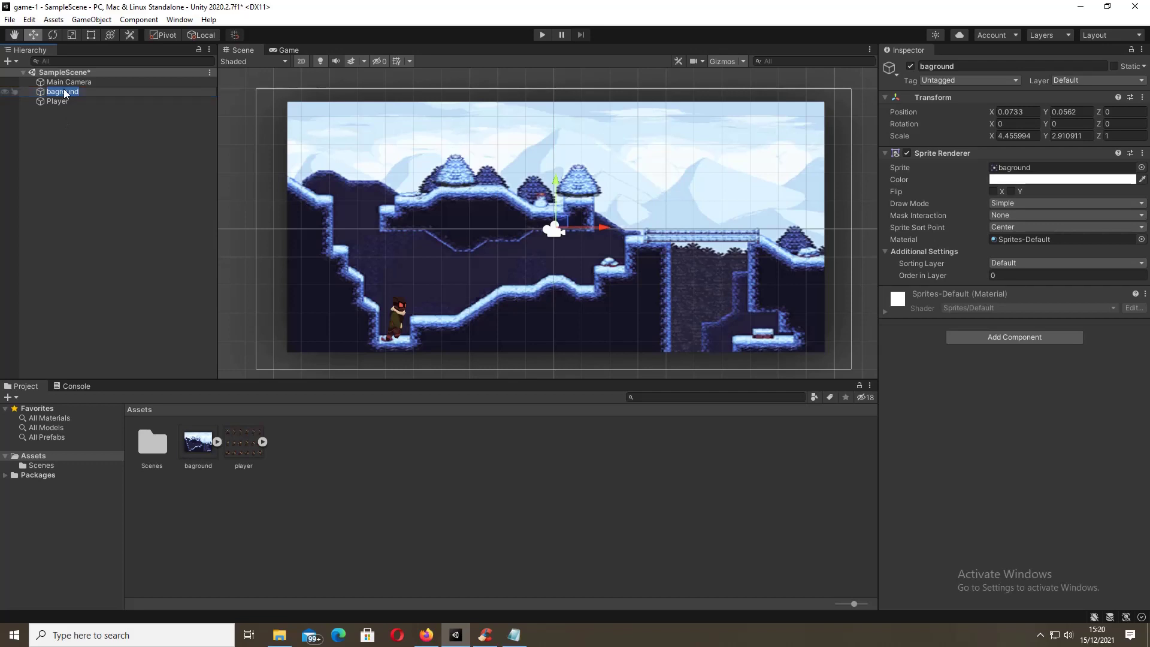
left_click(41, 93)
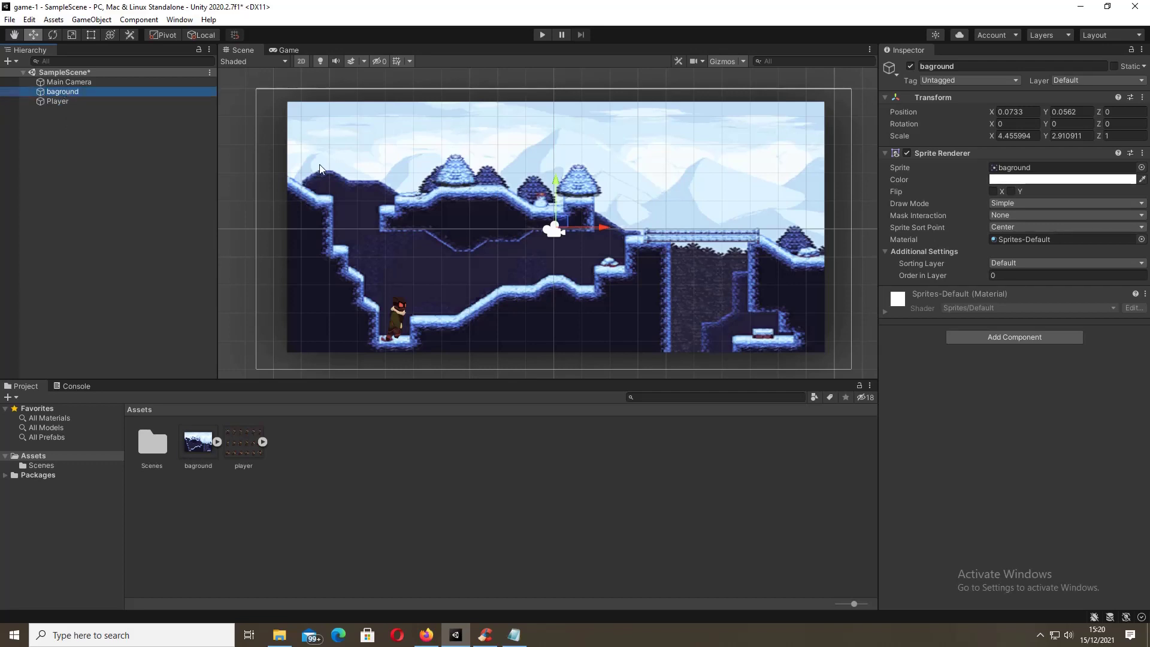
left_click(1004, 336)
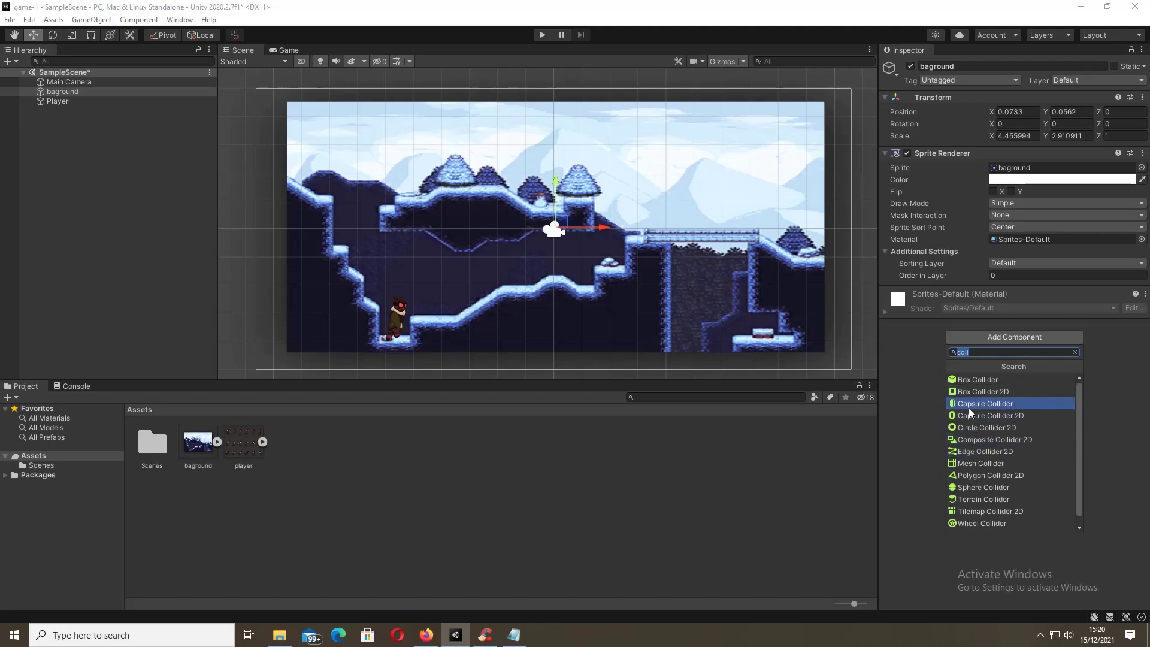
left_click(964, 457)
Step: Examine baground's Edge Collider 2D line and try to move its left end point inward
scroll(525, 237, "down", 2)
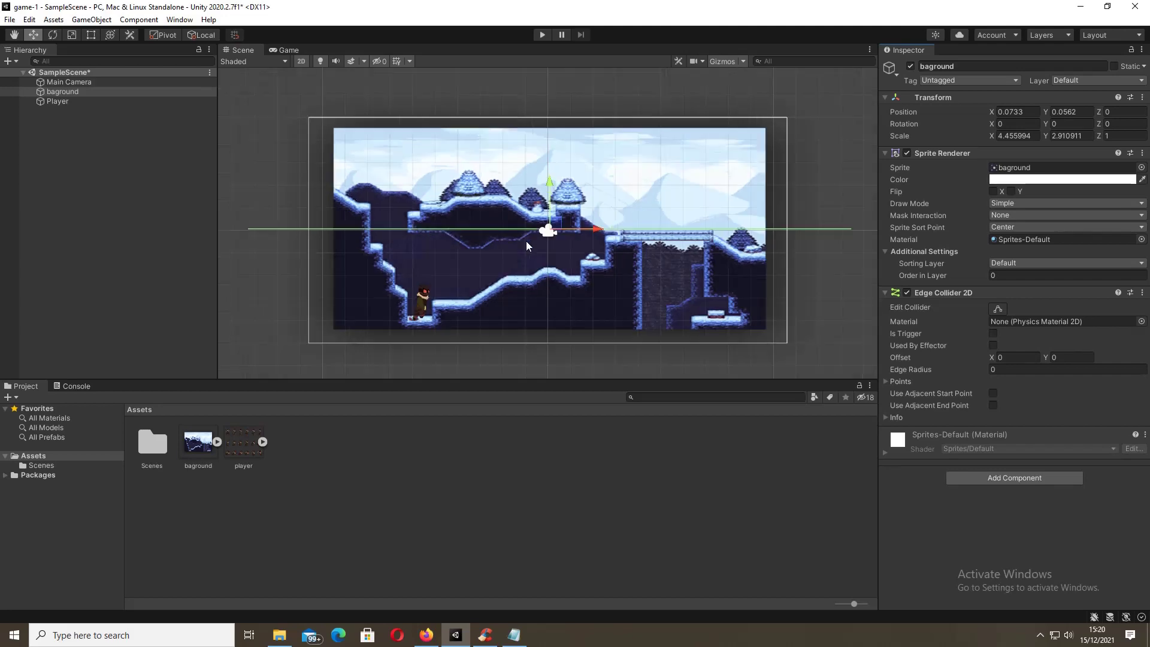
scroll(530, 243, "down", 2)
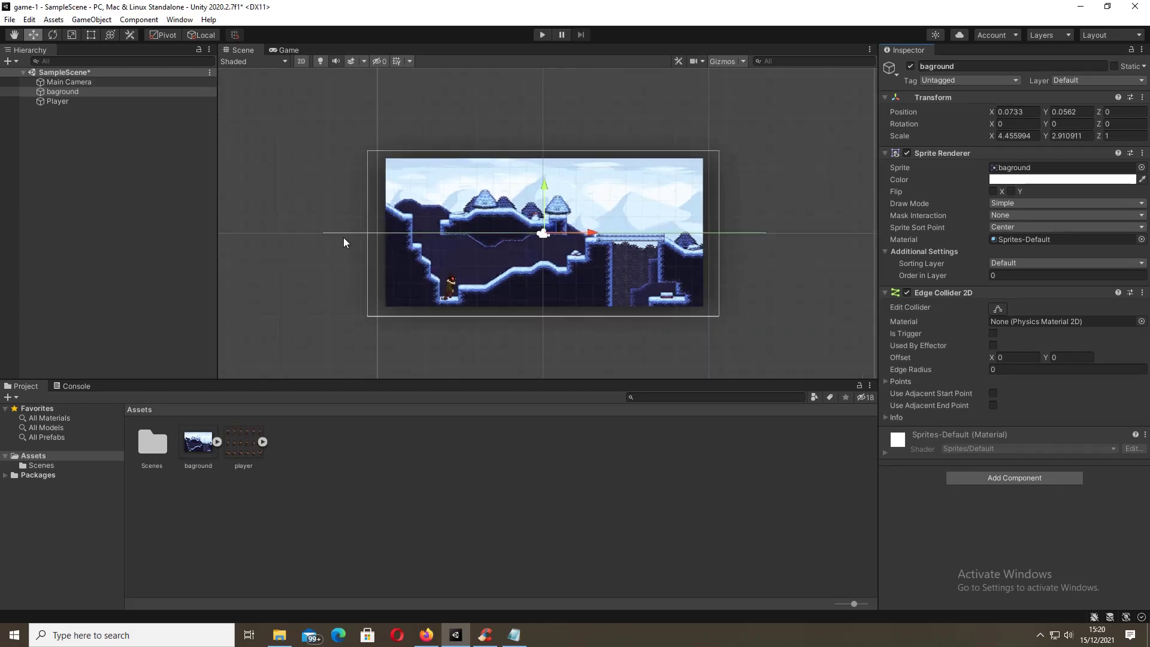
scroll(344, 242, "up", 3)
scroll(480, 242, "down", 1)
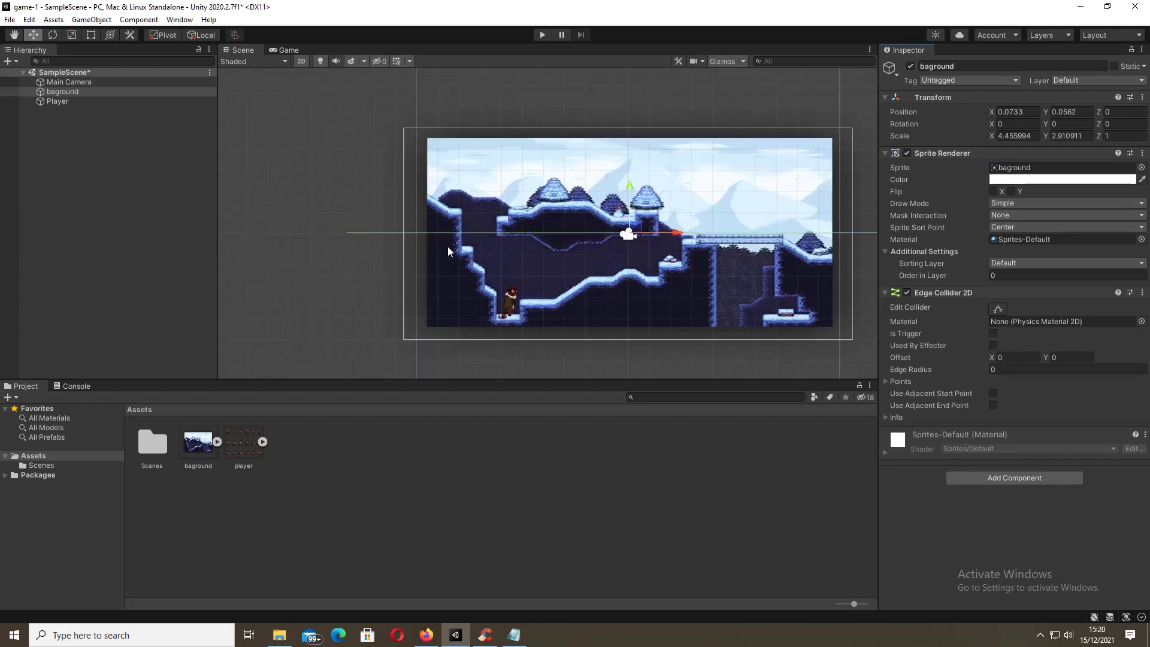
scroll(447, 250, "down", 2)
scroll(516, 232, "up", 1)
scroll(535, 231, "down", 2)
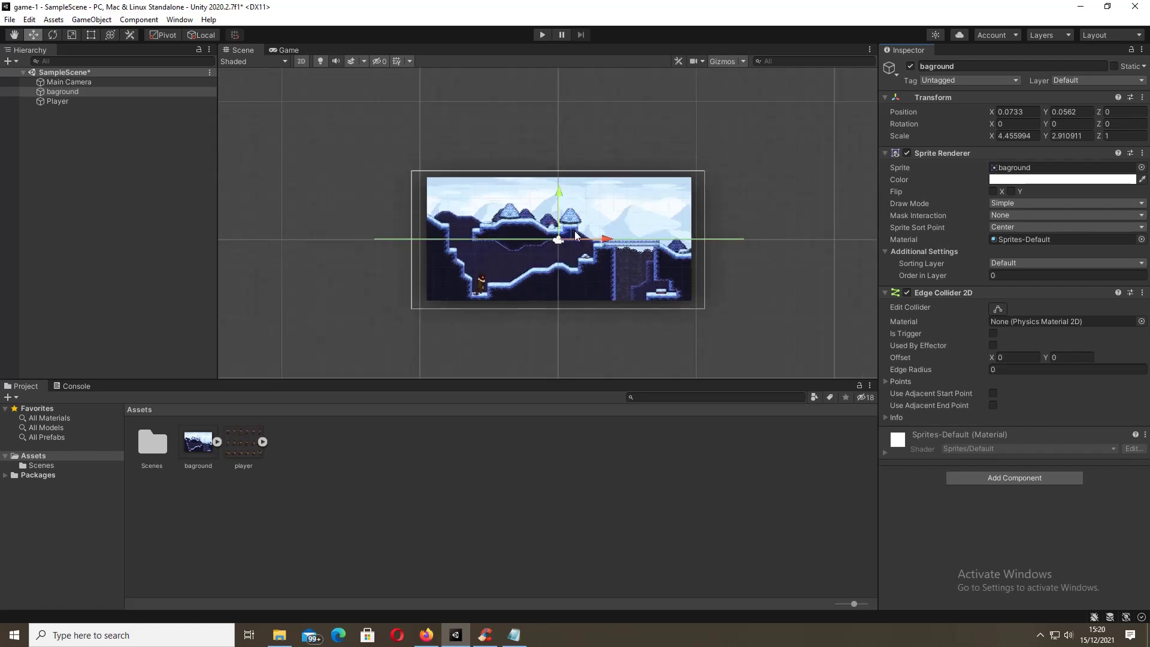
scroll(600, 231, "up", 2)
scroll(527, 286, "up", 1)
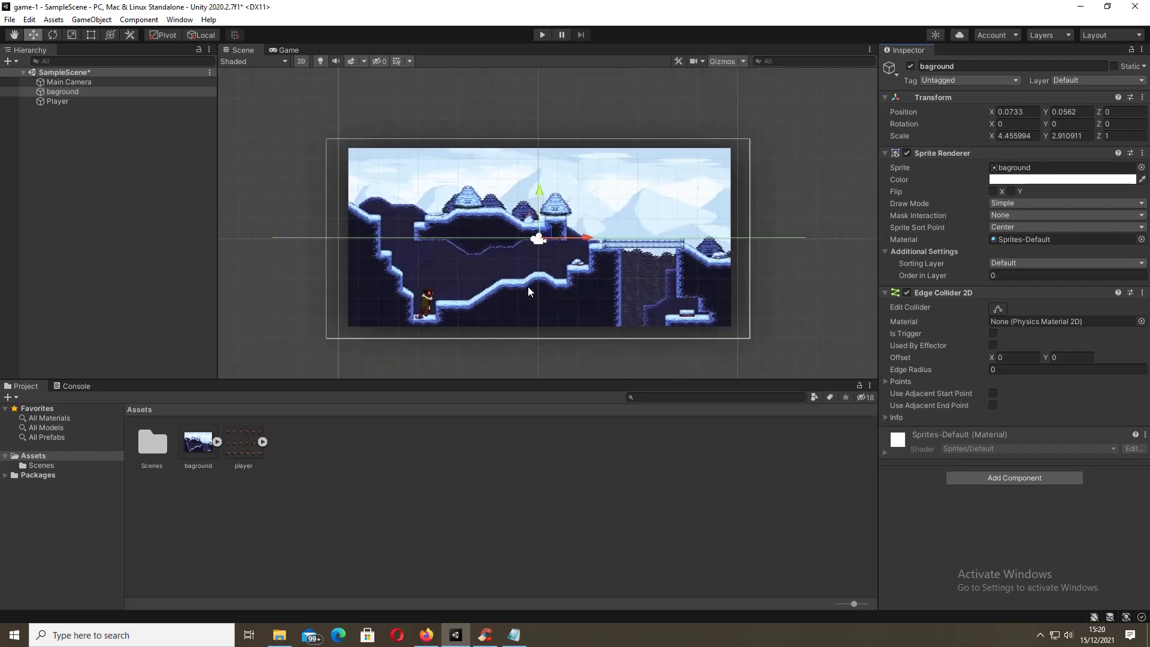
scroll(577, 290, "up", 2)
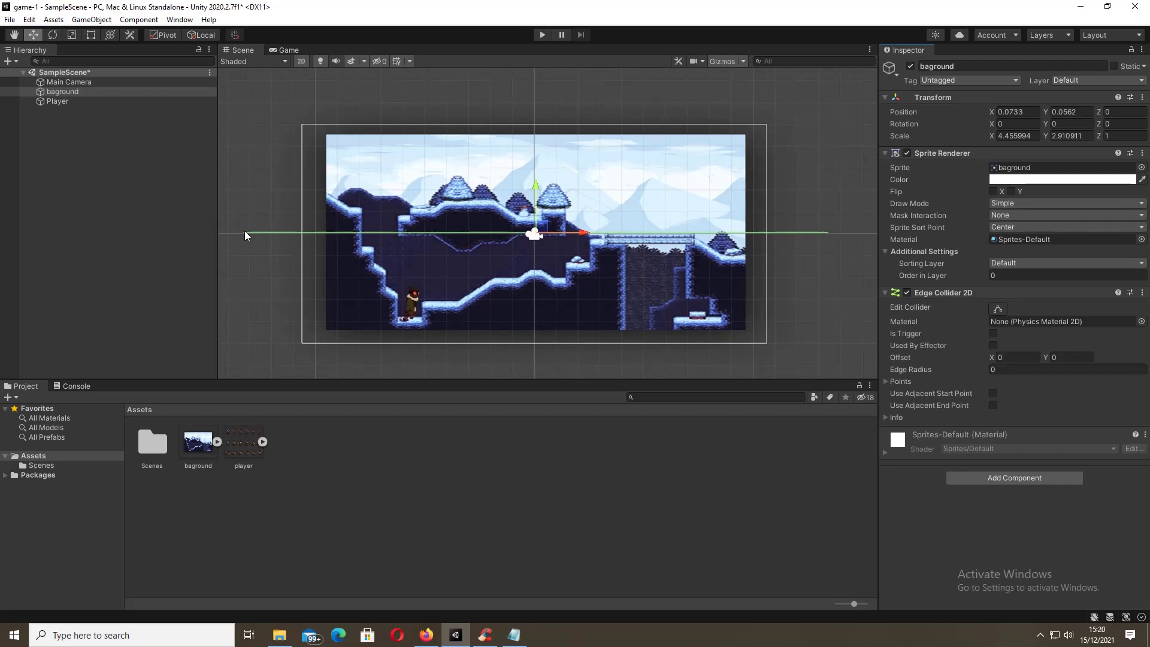
left_click_drag(245, 231, 279, 221)
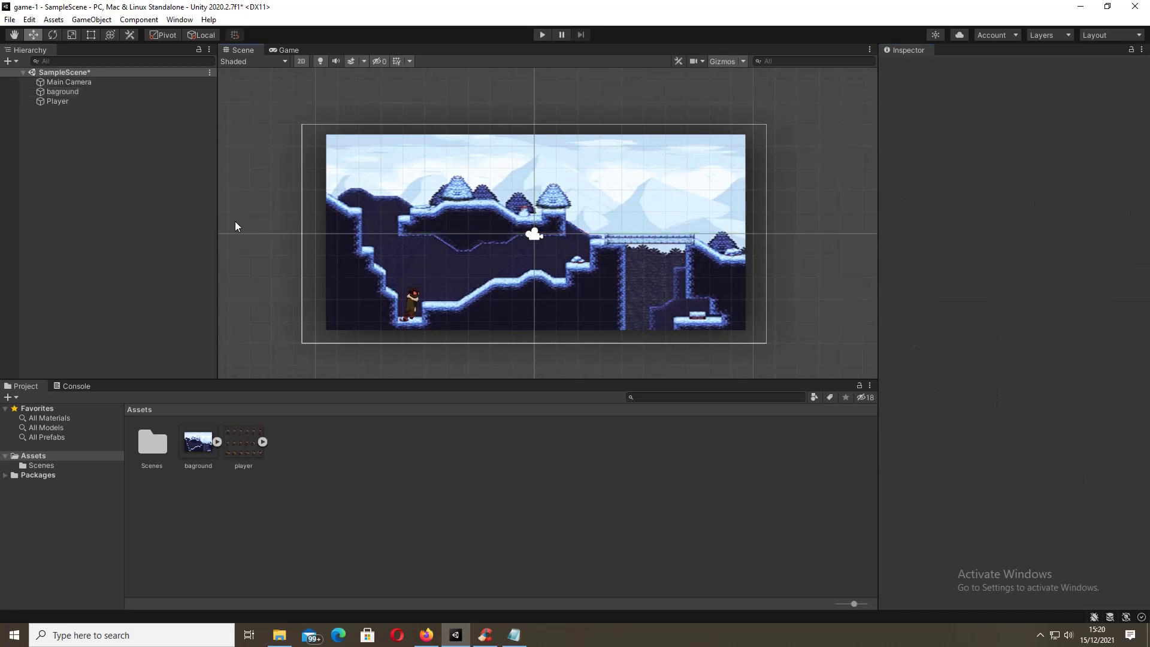
Step: Expand Player's Capsule Collider 2D settings and turn on editing of the collider's shape
left_click(56, 103)
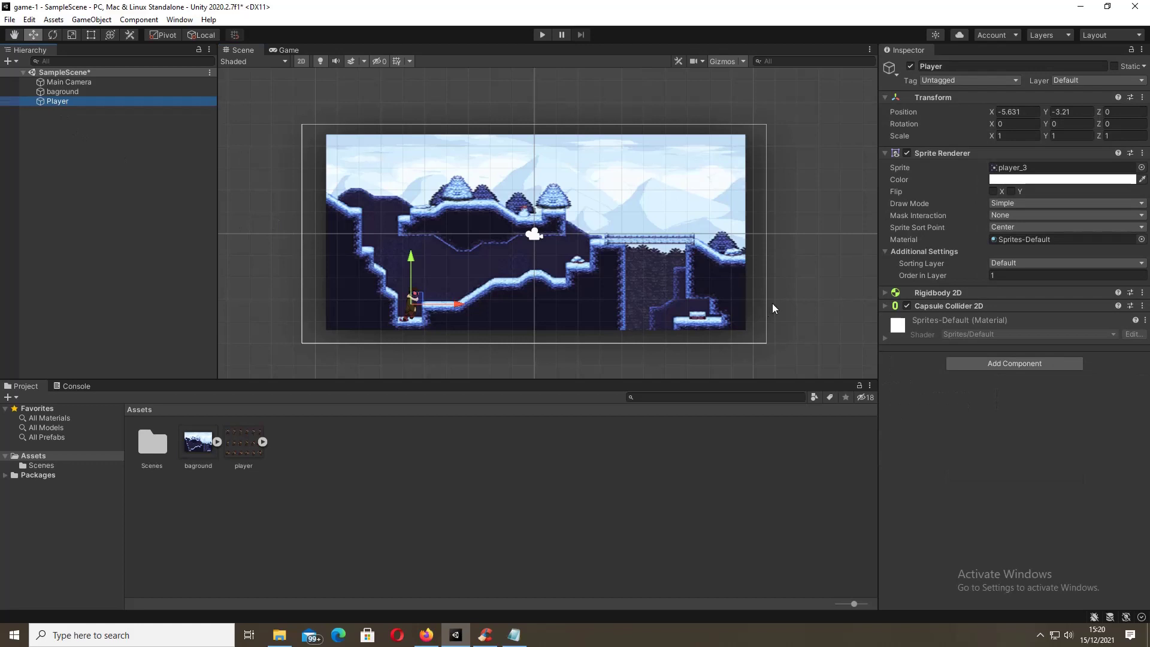
left_click(885, 305)
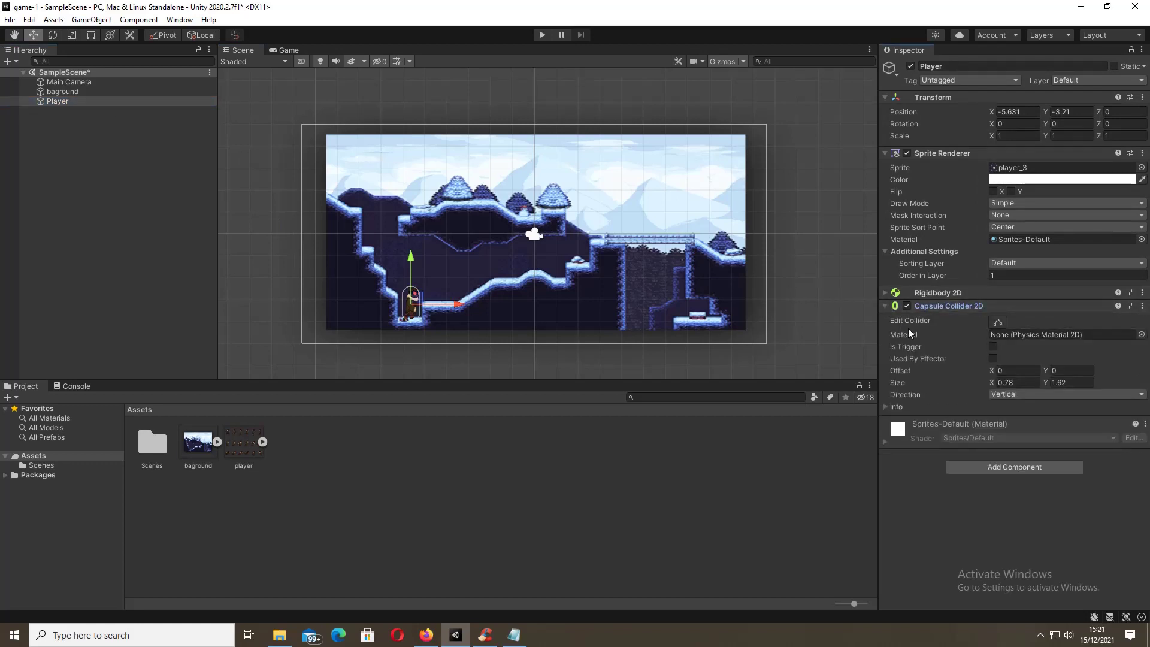
left_click(998, 321)
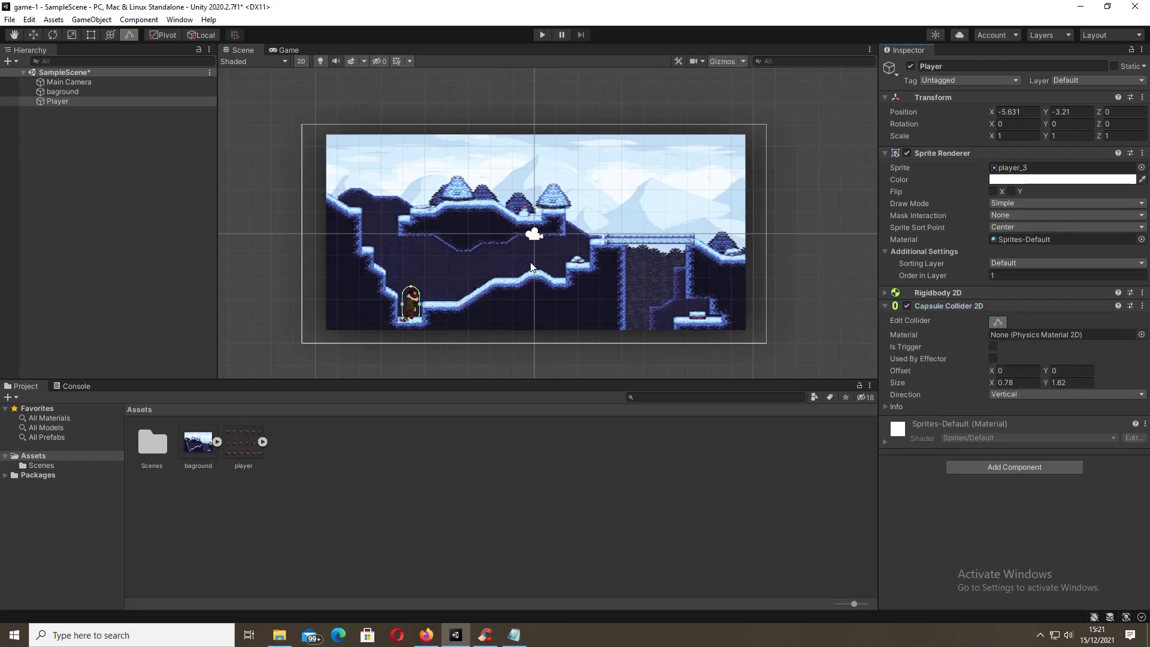
Step: Turn on shape editing for baground's Edge Collider 2D and move its left end point to the background's lower-left corner
scroll(531, 268, "down", 6)
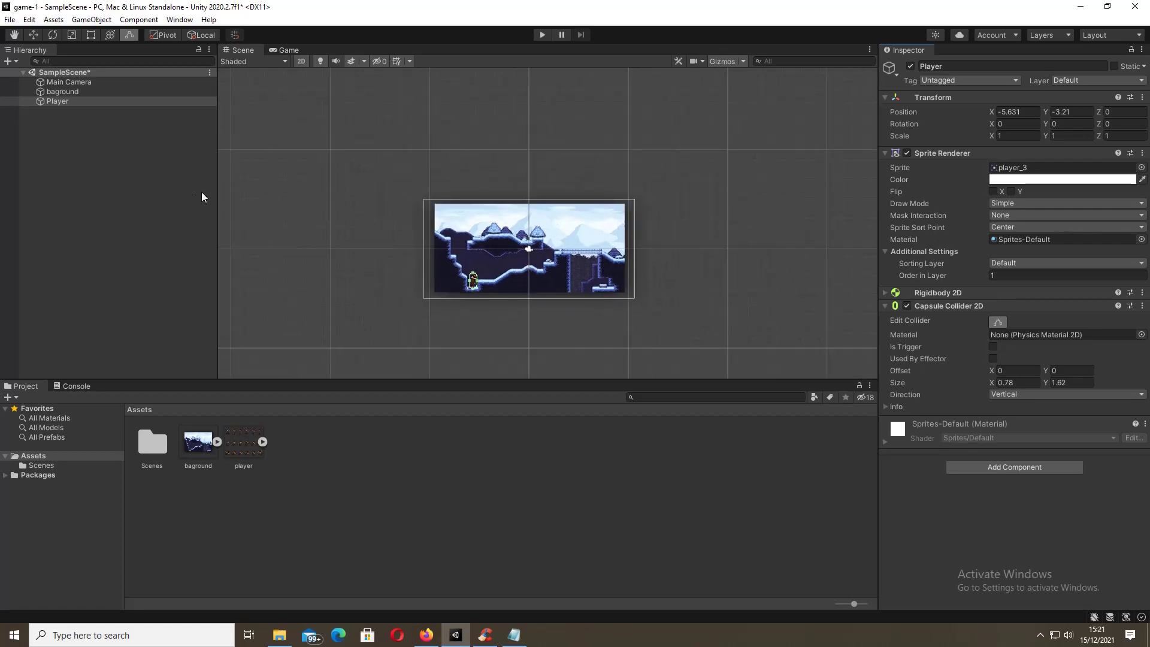
left_click(64, 93)
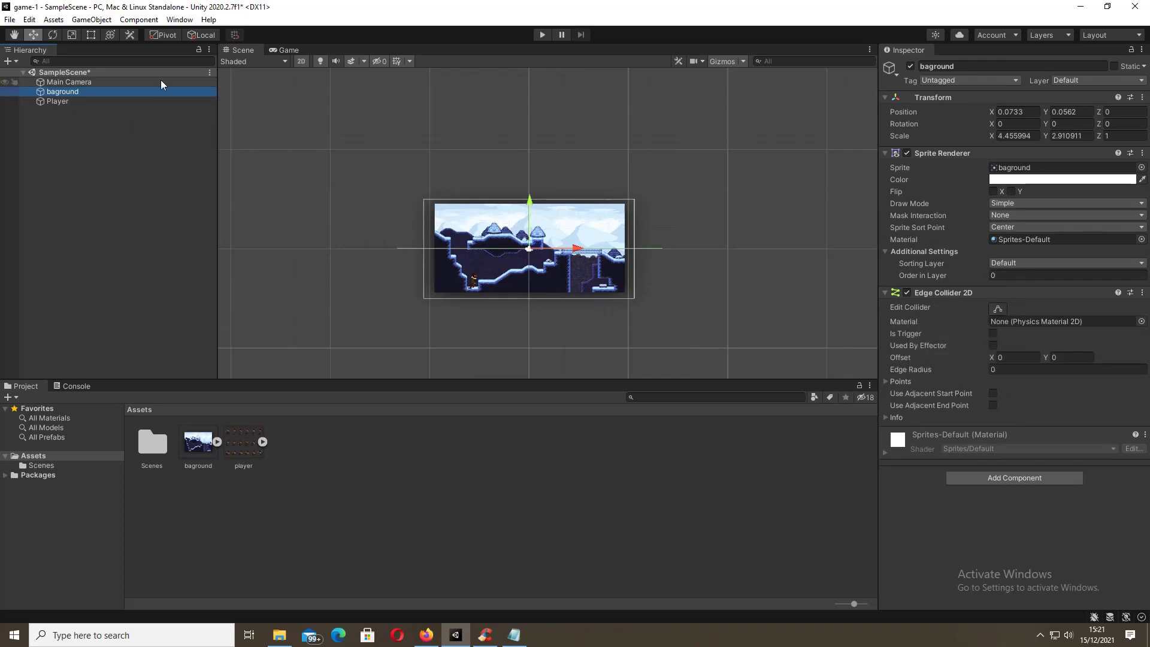
left_click(71, 91)
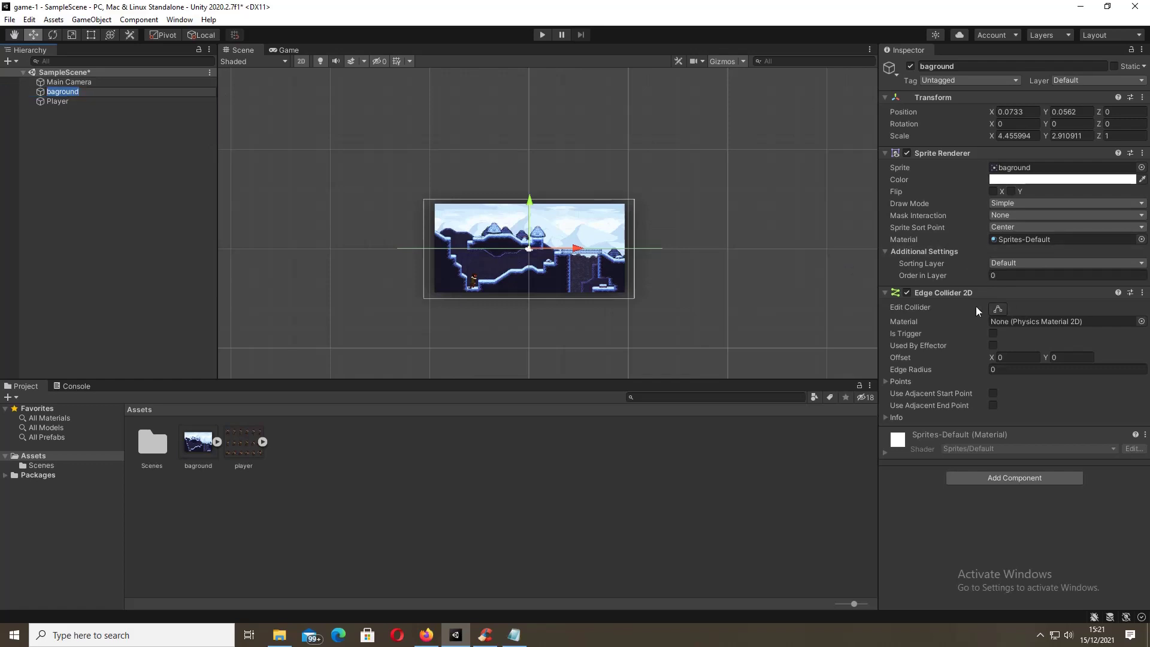
left_click(998, 310)
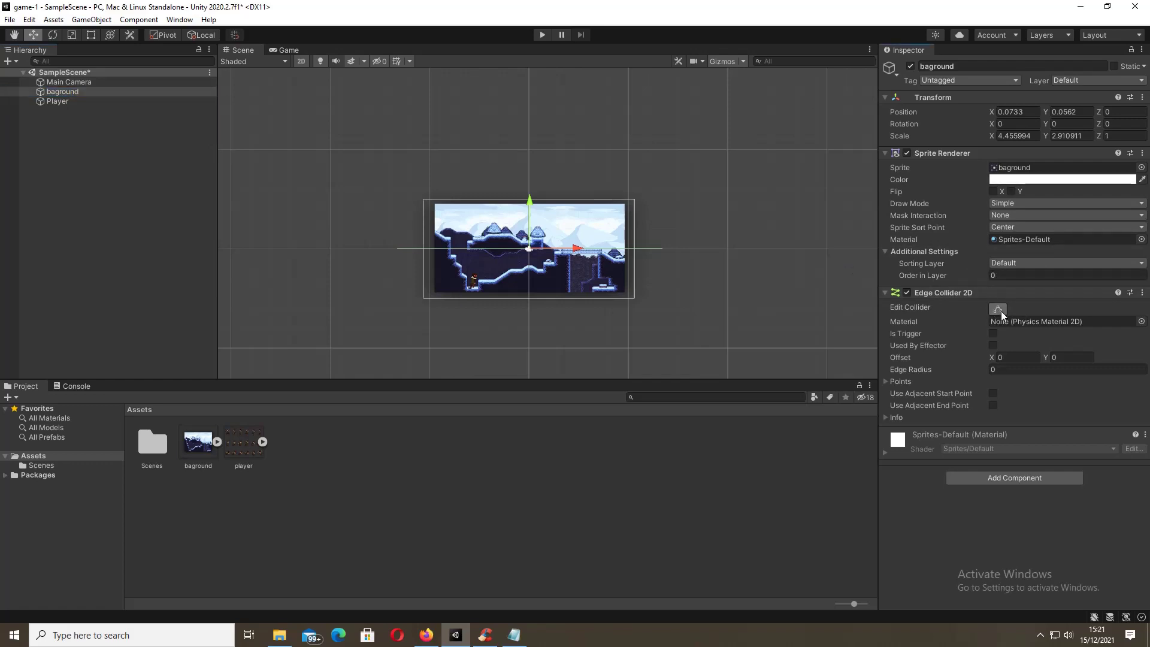
scroll(392, 250, "up", 6)
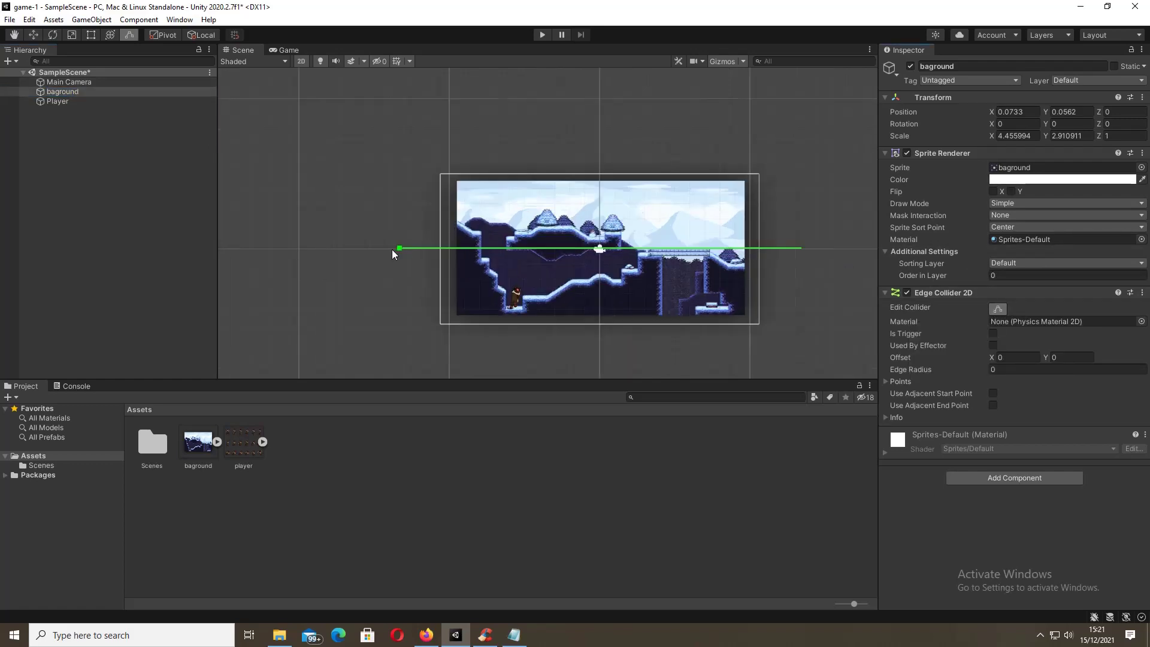
left_click_drag(406, 250, 503, 357)
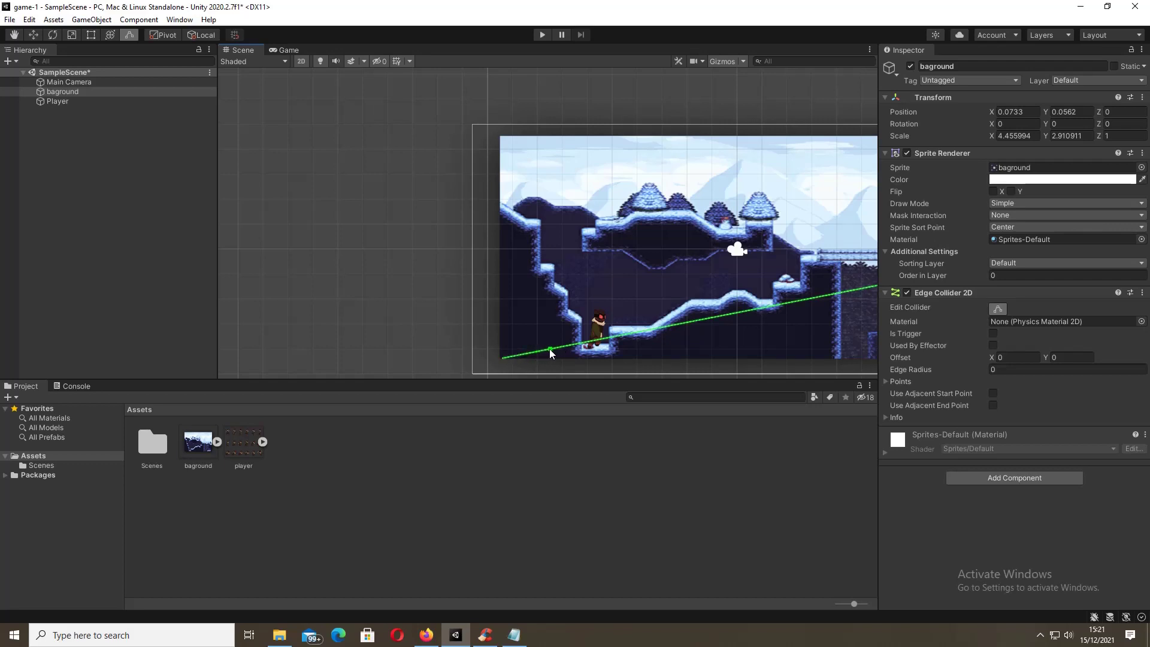
Step: Run baground's edge collider up the image's left side and down the snowy steps to the pit floor beneath the player
left_click_drag(556, 348, 525, 219)
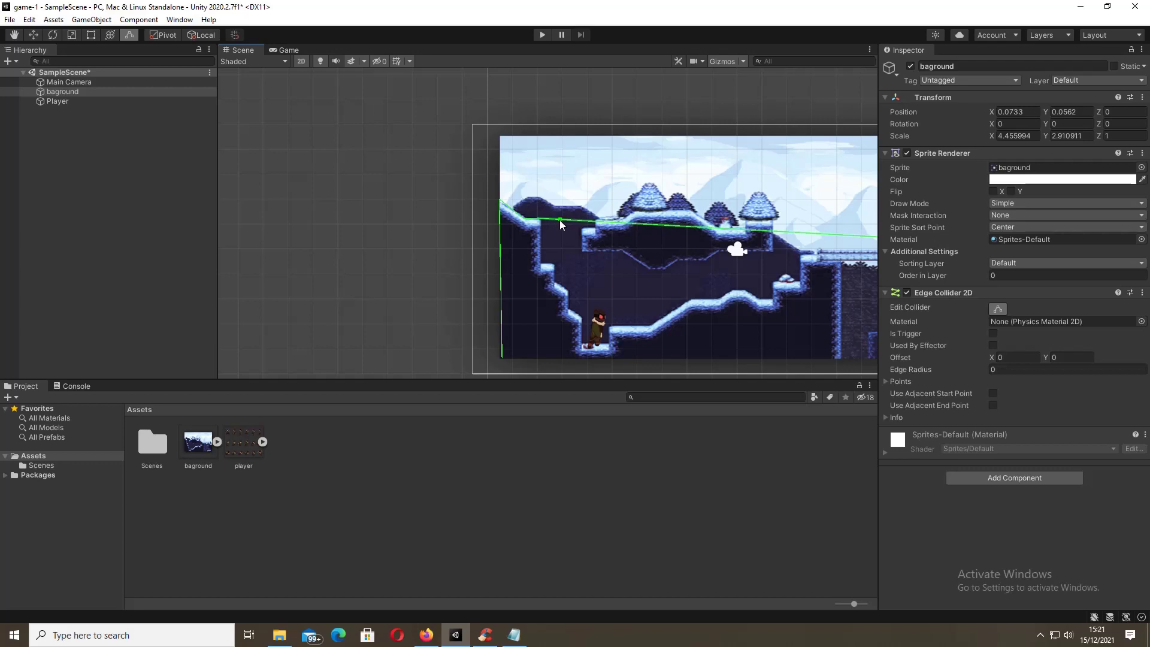
left_click_drag(559, 220, 539, 265)
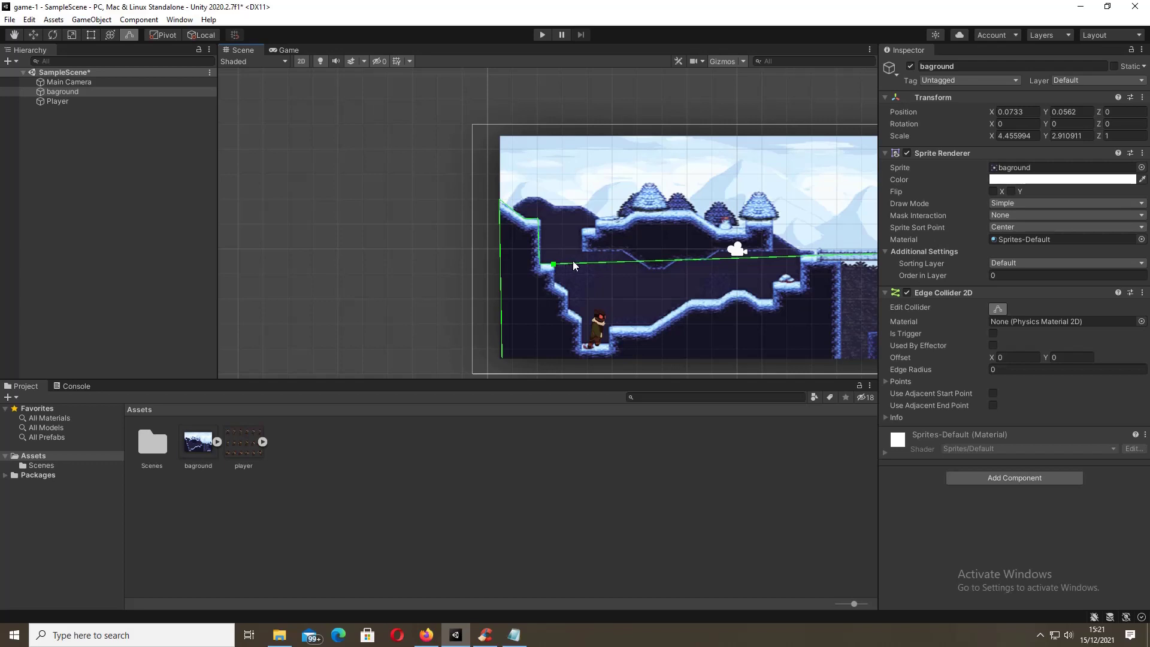
left_click_drag(580, 261, 609, 349)
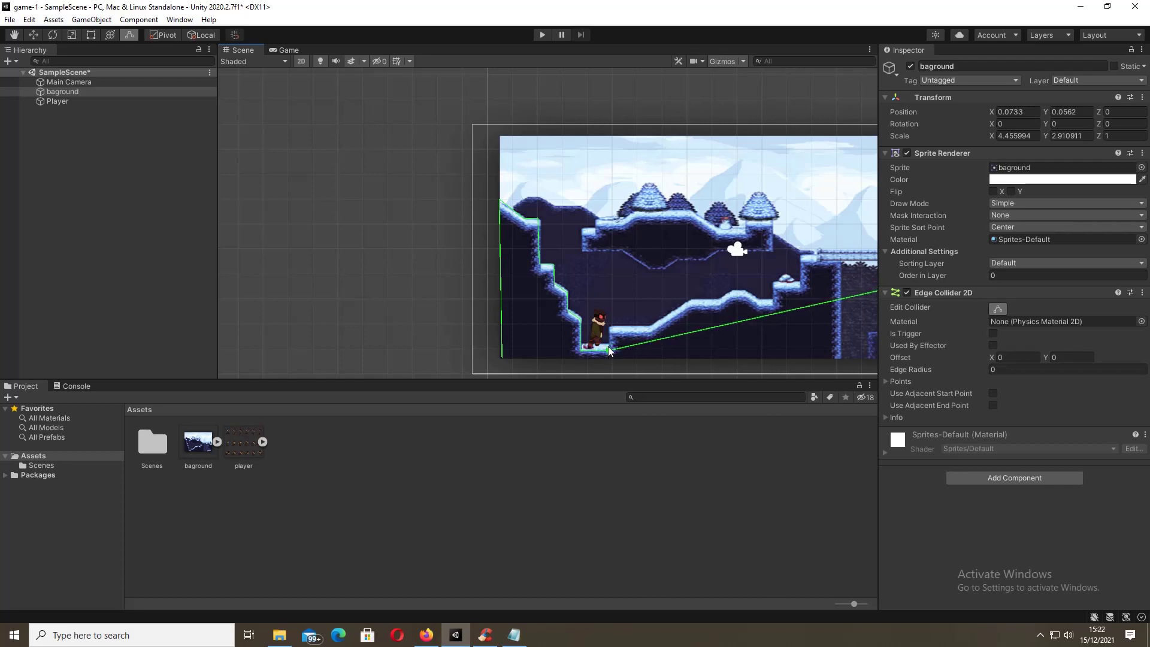
Step: Trace the edge collider from the pit along the snowy slope and bump up to the ledge beside the bridge
left_click_drag(631, 344, 650, 327)
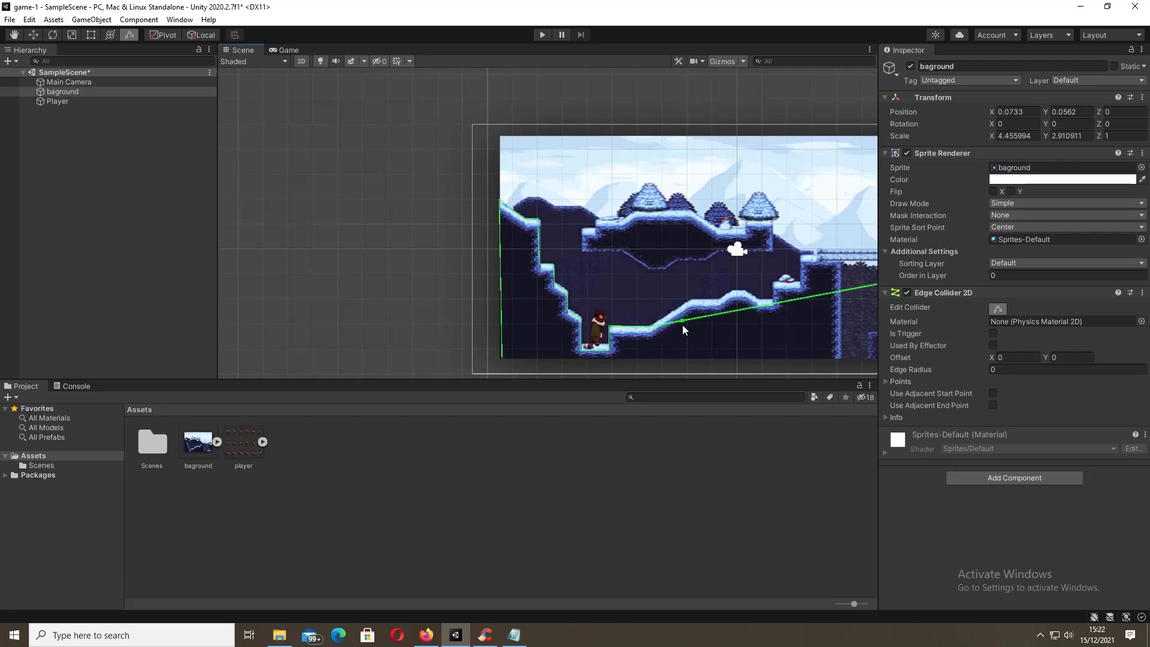
left_click_drag(685, 321, 718, 301)
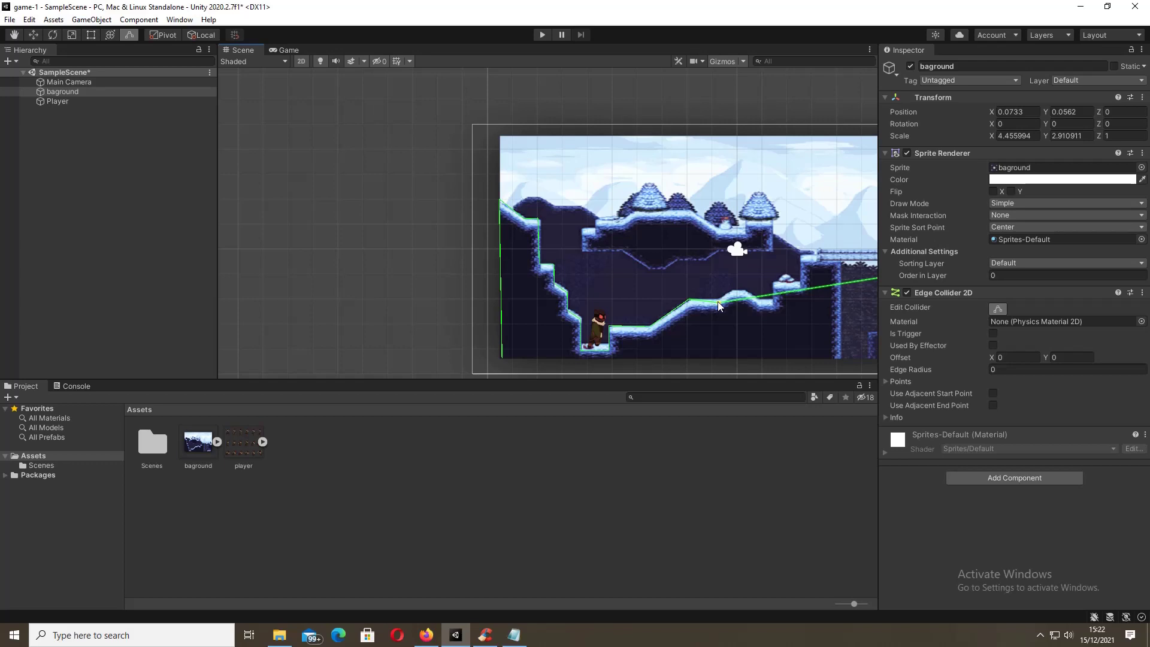
scroll(508, 269, "down", 2)
scroll(502, 278, "down", 1)
scroll(746, 278, "up", 1)
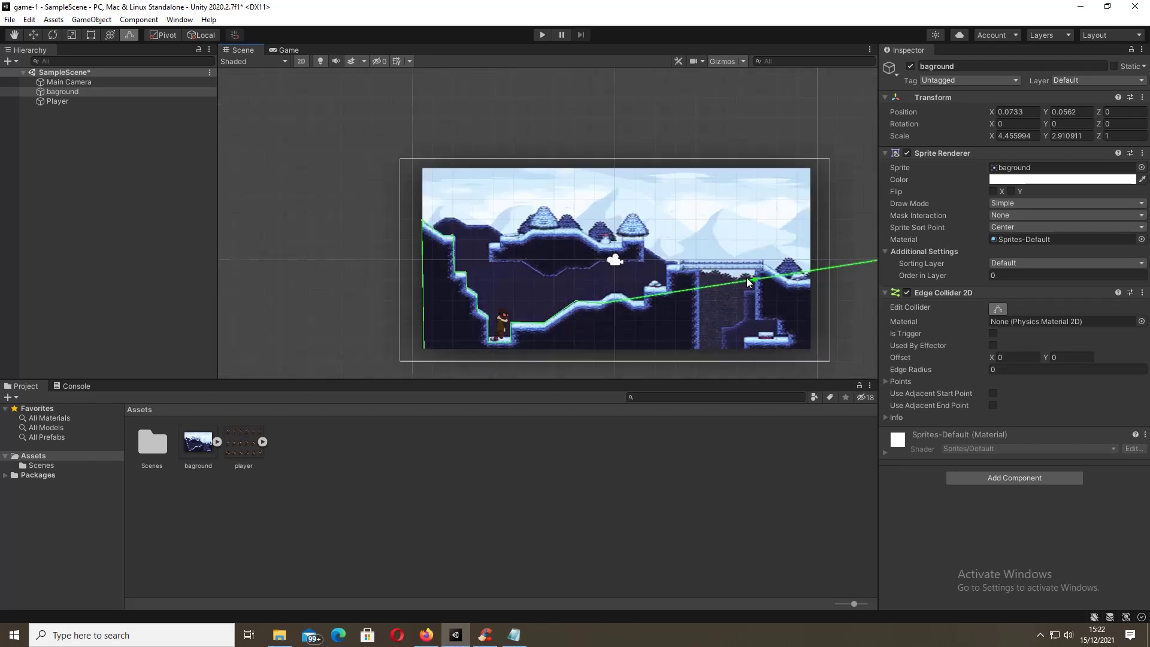
scroll(722, 289, "up", 2)
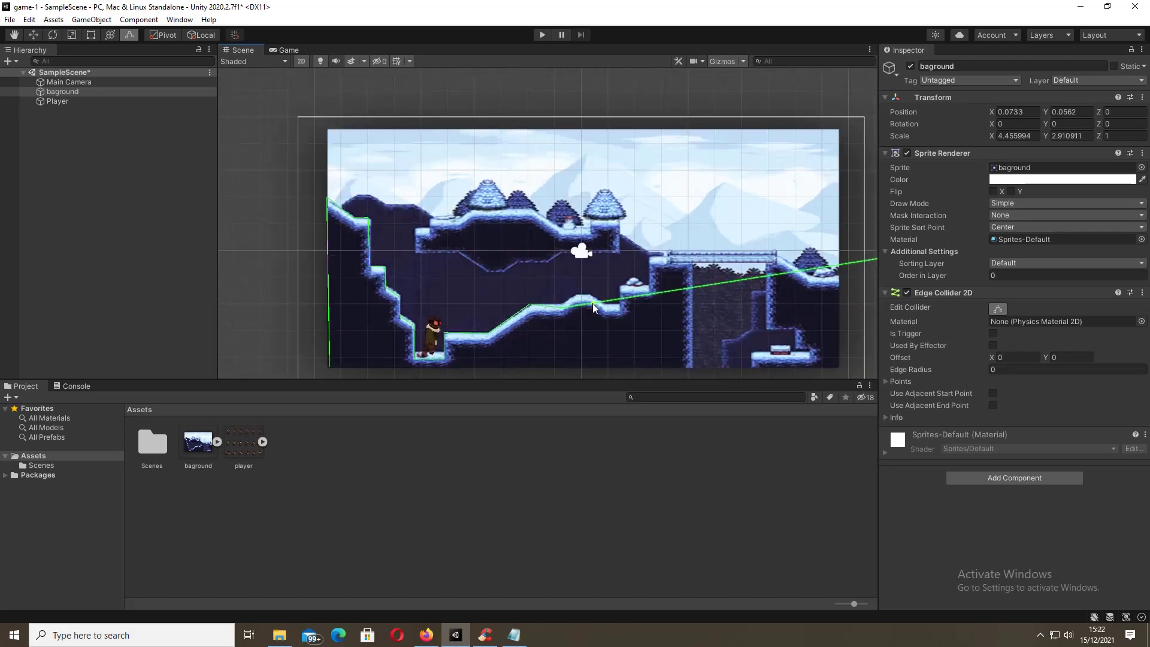
left_click_drag(592, 303, 662, 237)
Step: Lower the collider onto the ledge left of the bridge and extend it down the shaft's left wall
scroll(600, 295, "up", 2)
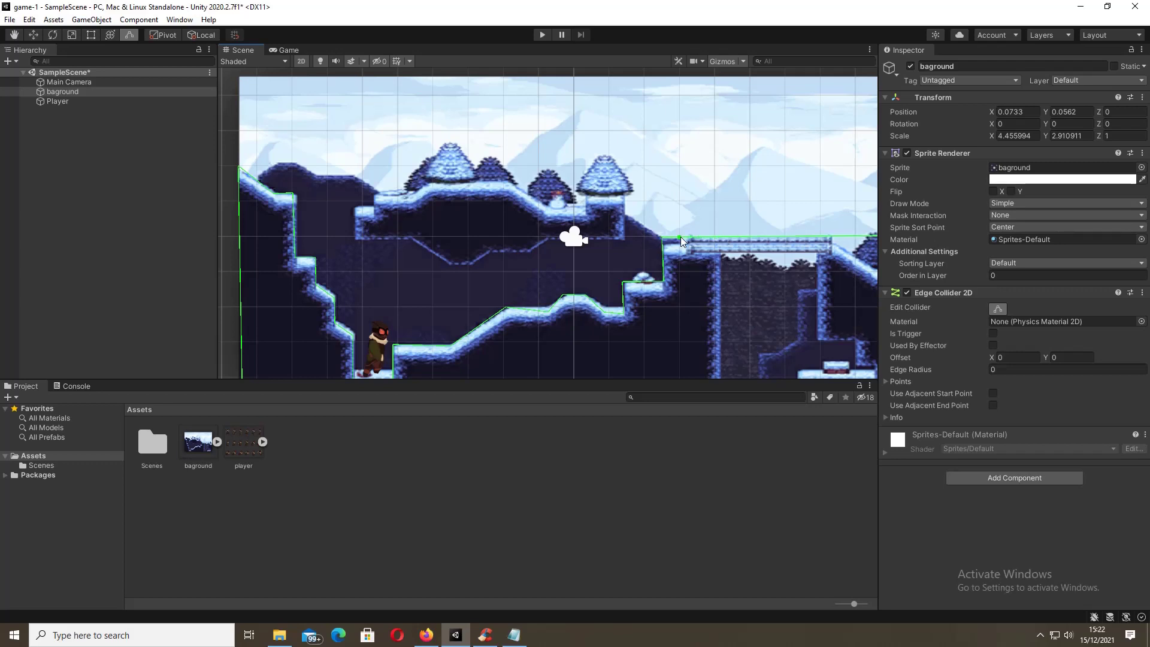
left_click_drag(662, 236, 663, 256)
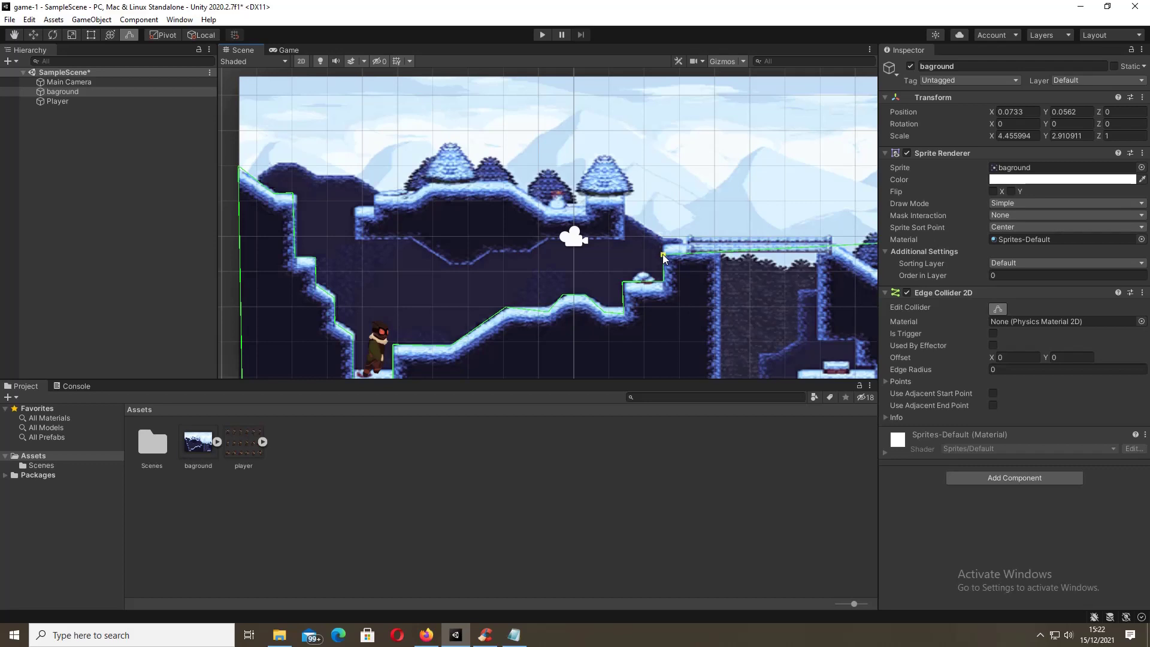
left_click(720, 252)
left_click_drag(750, 253, 728, 351)
Step: Continue the edge collider across the shaft floor and up its stepped right side to the ledge at the bridge's right end
scroll(747, 298, "down", 1)
scroll(746, 297, "down", 2)
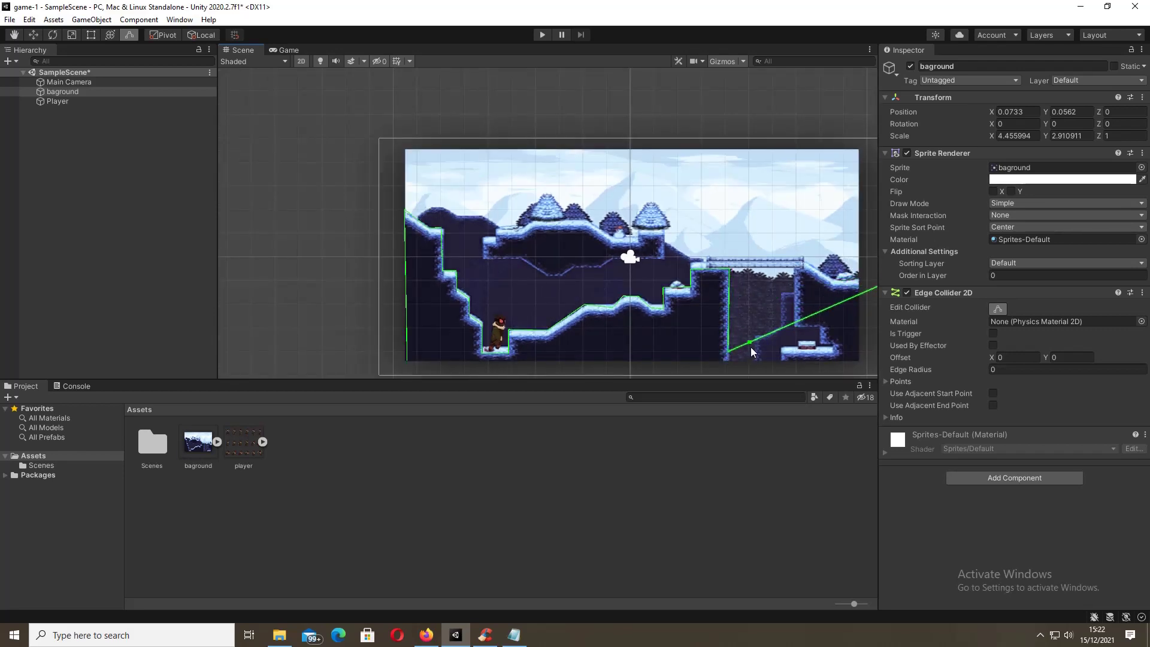
left_click_drag(747, 343, 753, 349)
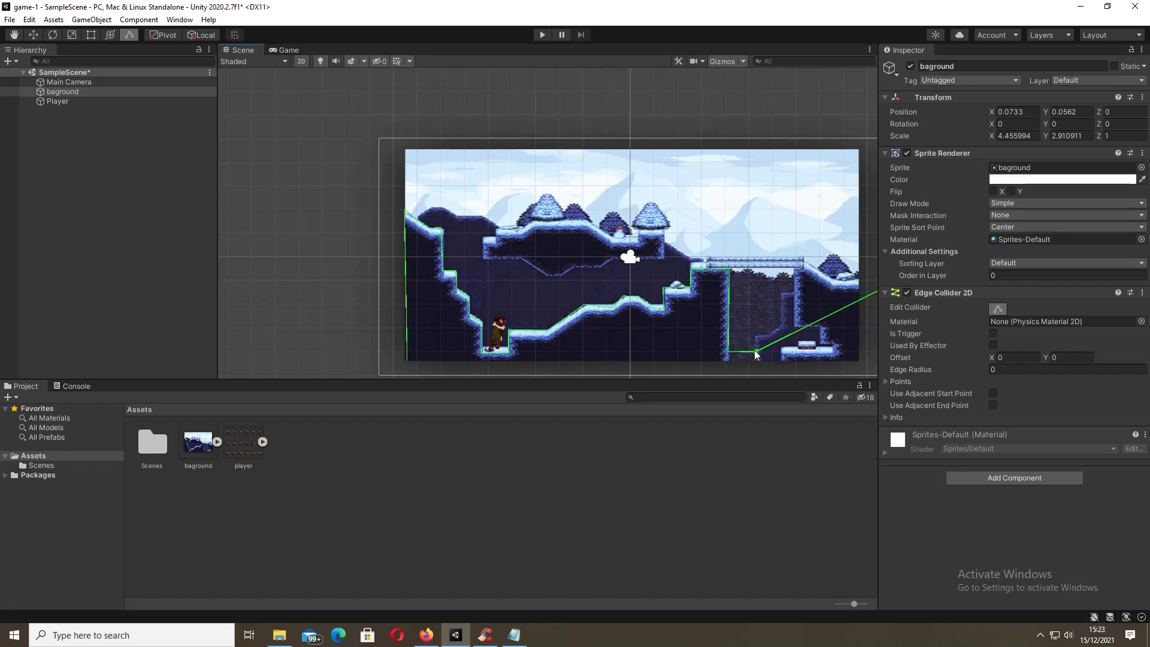
scroll(754, 350, "up", 2)
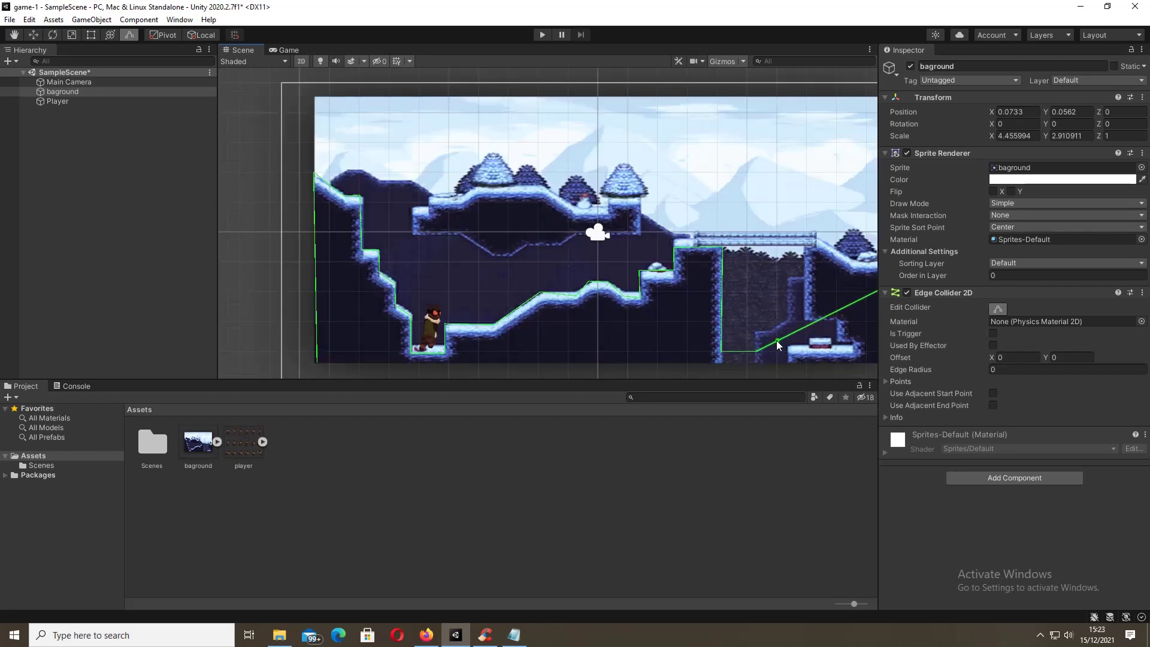
left_click_drag(776, 341, 755, 333)
scroll(755, 333, "down", 3)
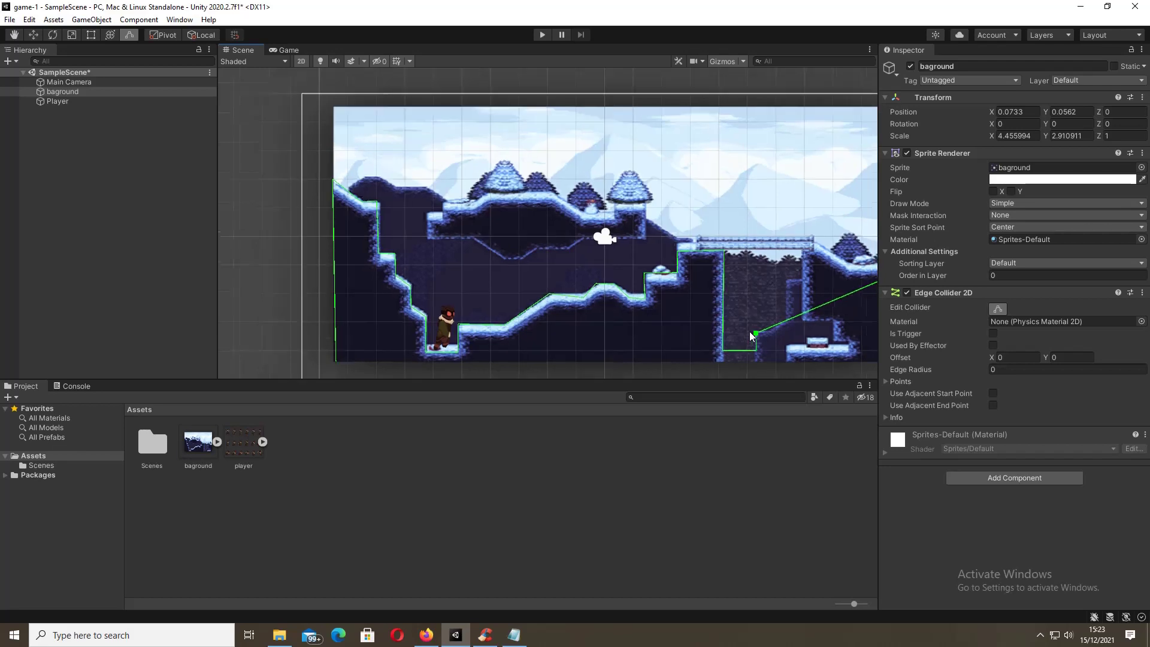
scroll(790, 322, "up", 3)
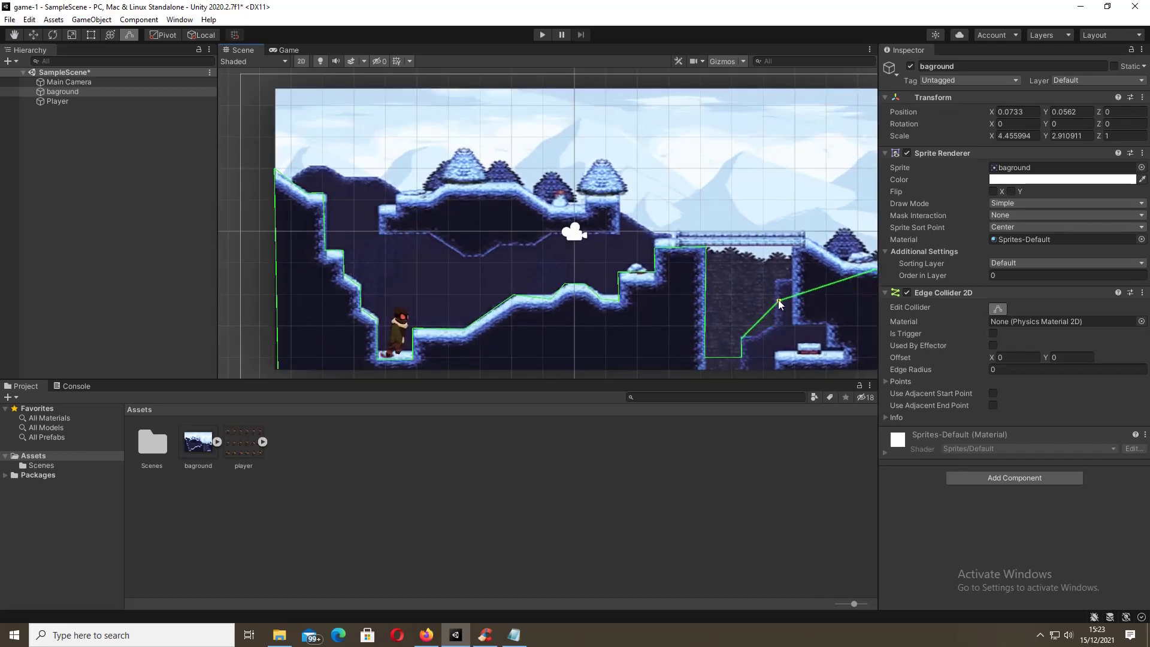
left_click_drag(755, 336, 774, 281)
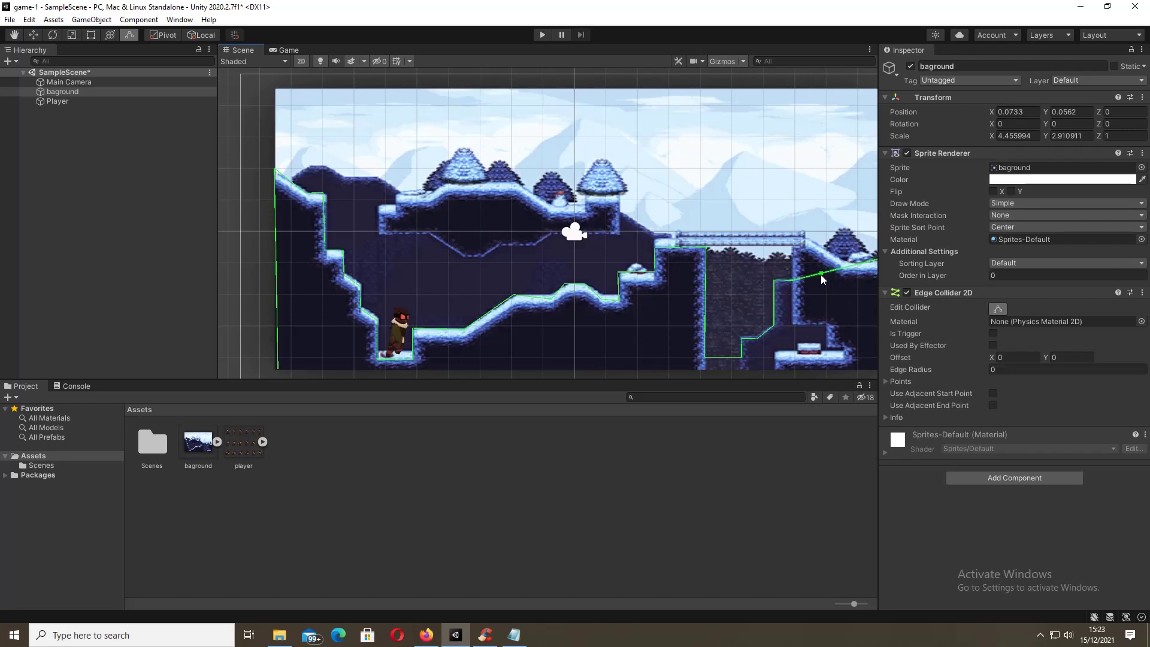
left_click_drag(822, 275, 804, 246)
Step: Add collider points down the snowy slope right of the bridge to follow the ground towards the image's right edge
scroll(689, 297, "down", 2)
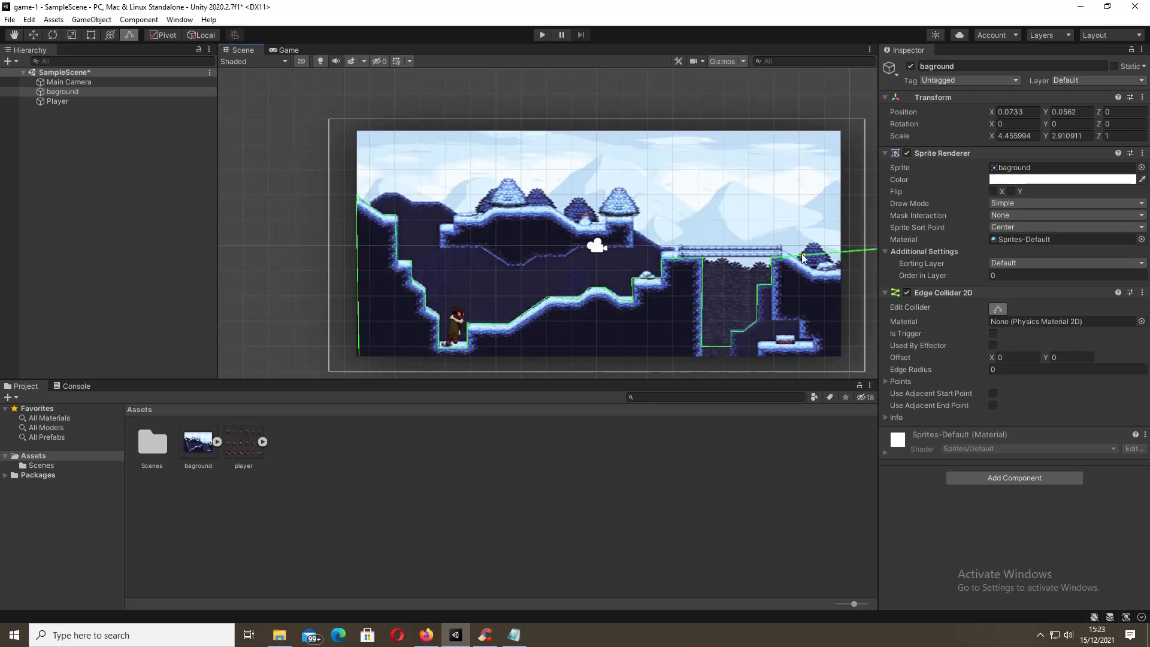
mouse_move(803, 256)
left_mouse_down()
mouse_move(822, 285)
mouse_move(785, 321)
mouse_move(812, 271)
left_mouse_up()
left_click_drag(812, 272, 827, 271)
Step: Close the edge collider outline by running it down the image's right side and back along the bottom to the lower-left corner
scroll(734, 261, "down", 3)
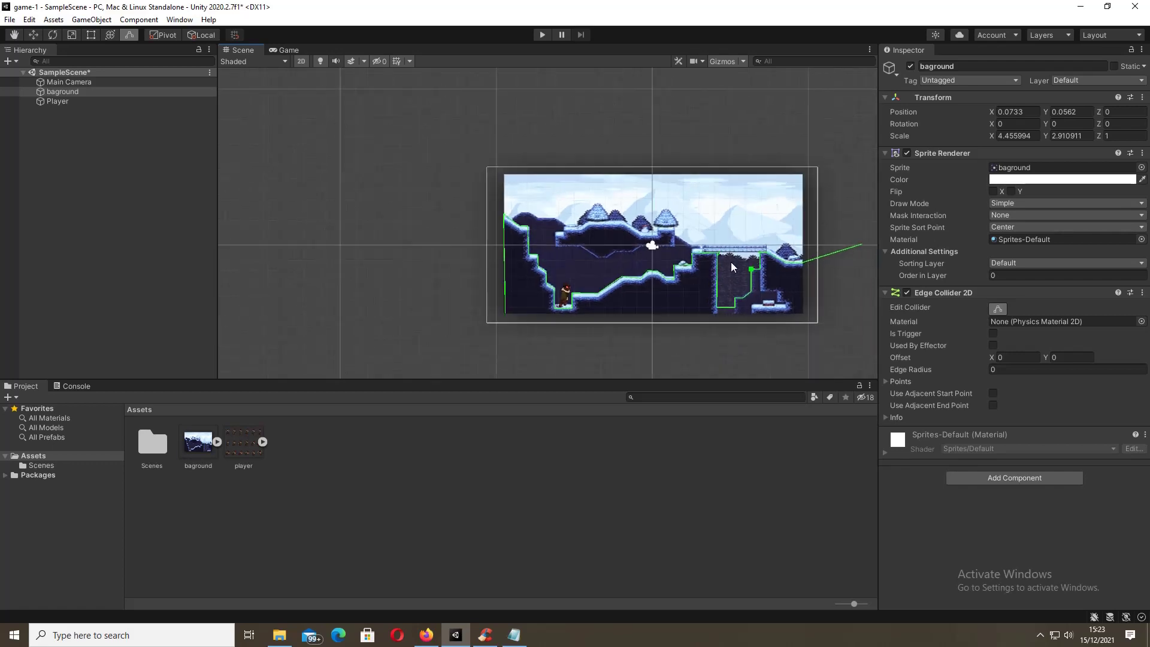
left_click_drag(861, 246, 802, 350)
scroll(803, 350, "up", 4)
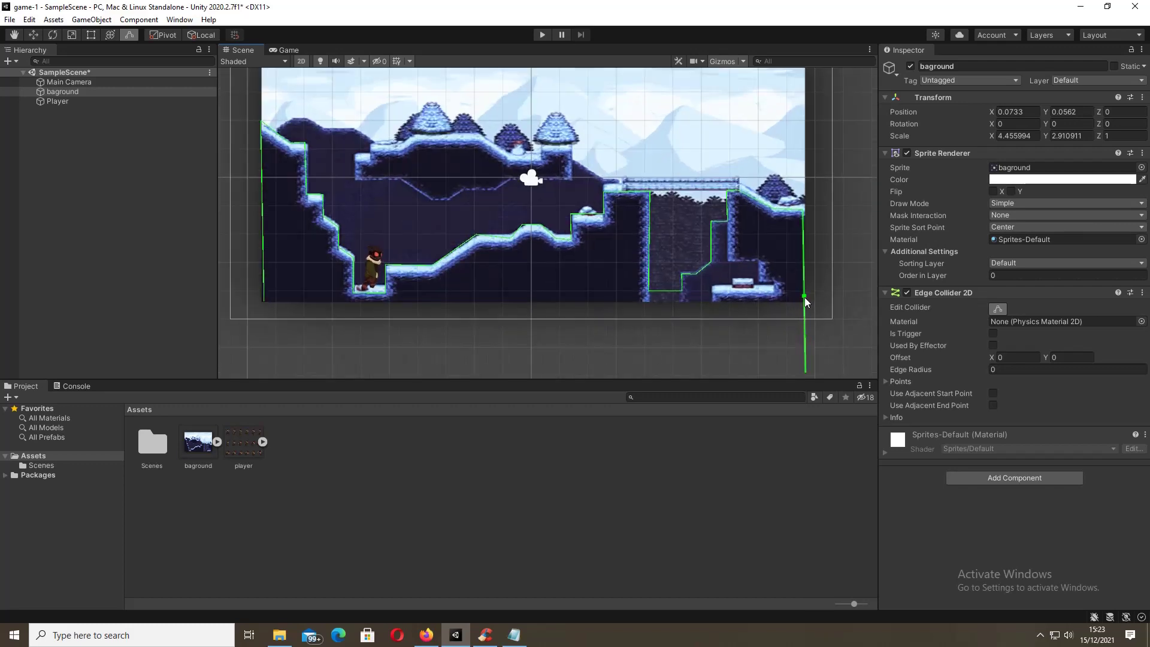
left_click_drag(803, 298, 264, 299)
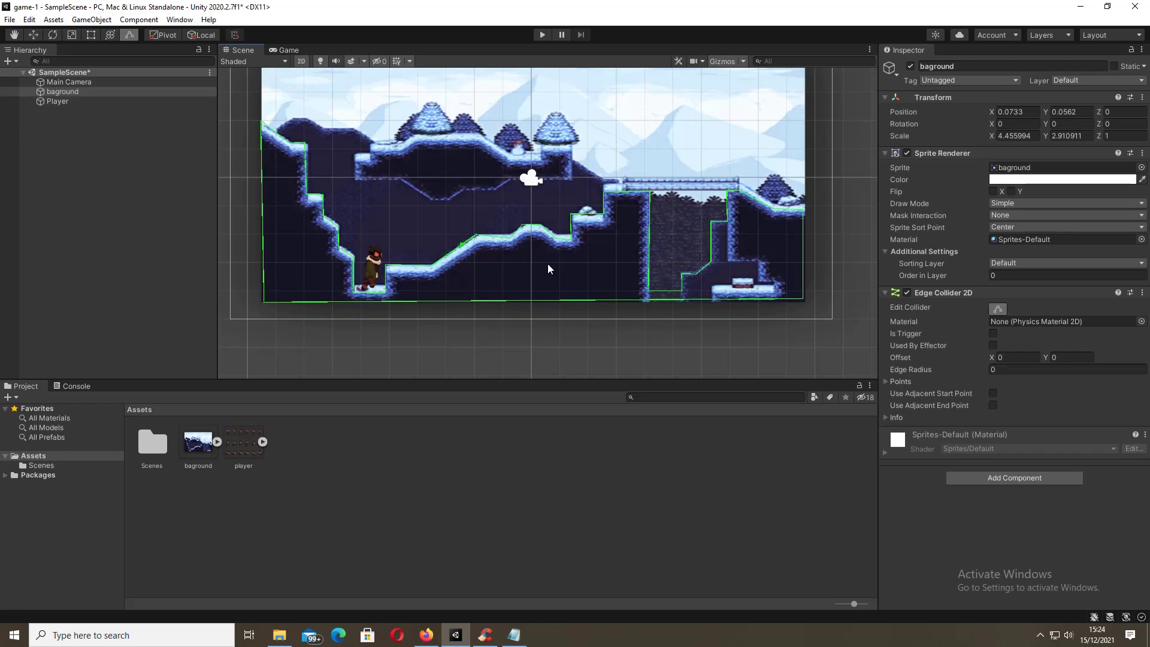
Step: Add a second Edge Collider 2D component to the baground object
left_click(56, 91)
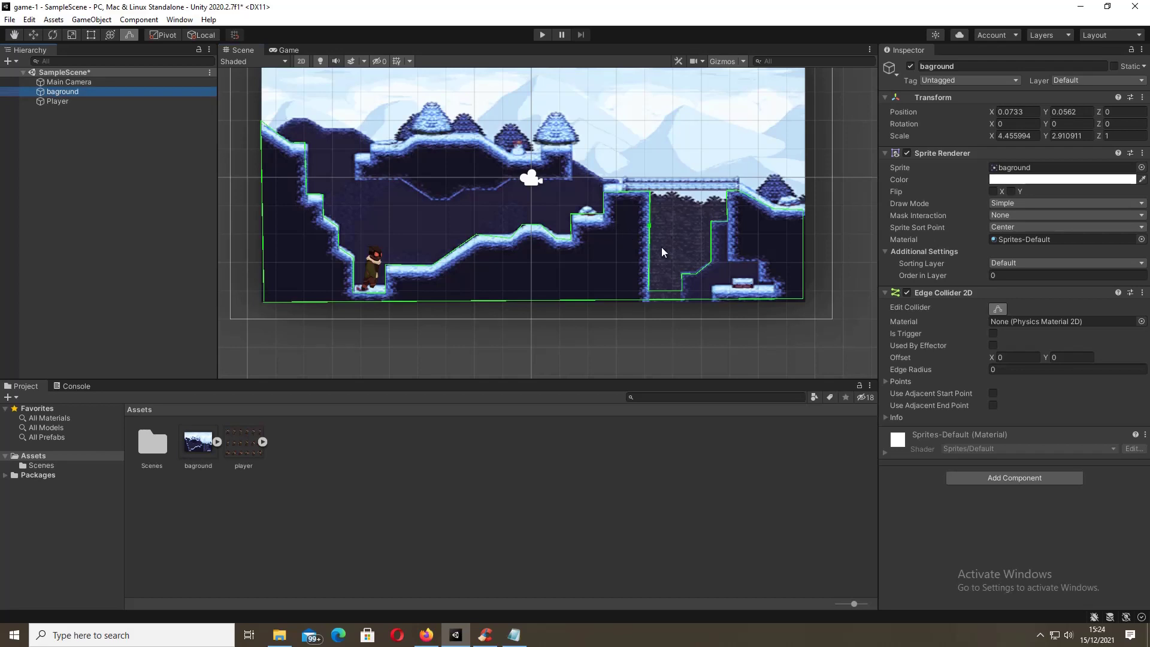
left_click(984, 480)
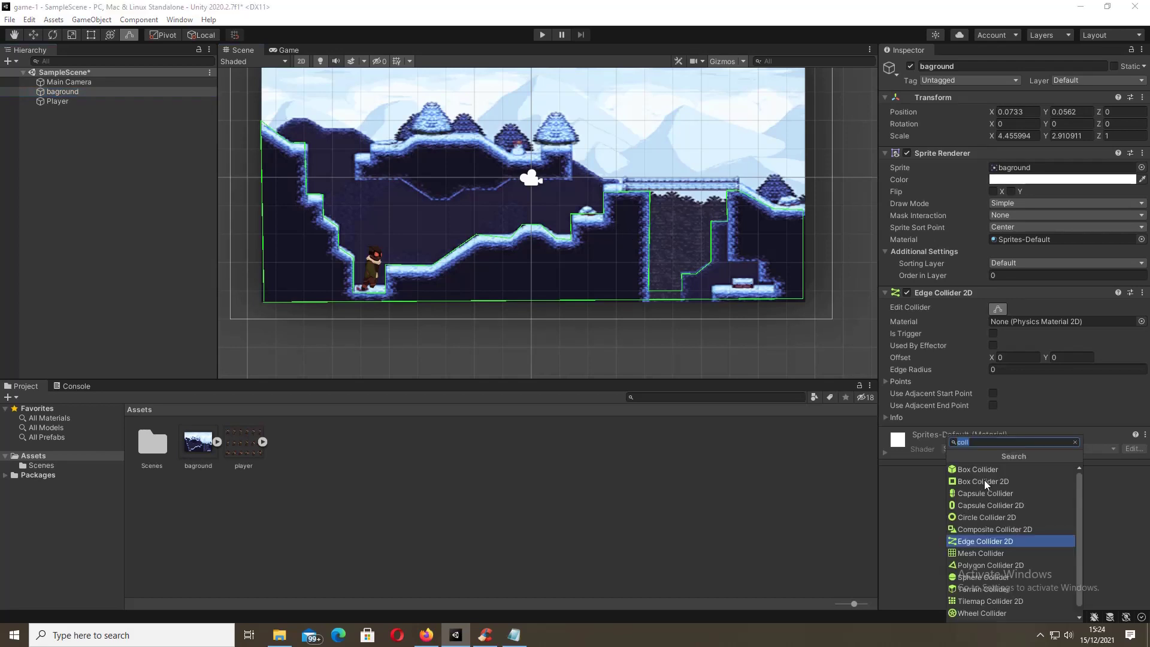
left_click(974, 541)
scroll(448, 232, "down", 5)
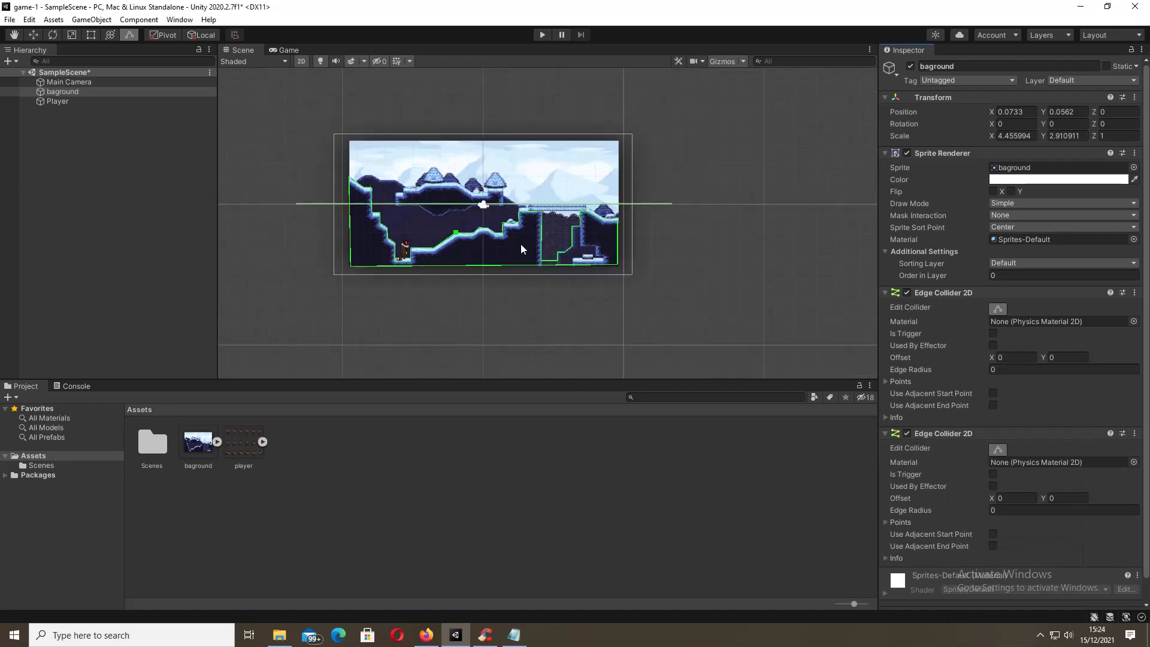
left_click(995, 311)
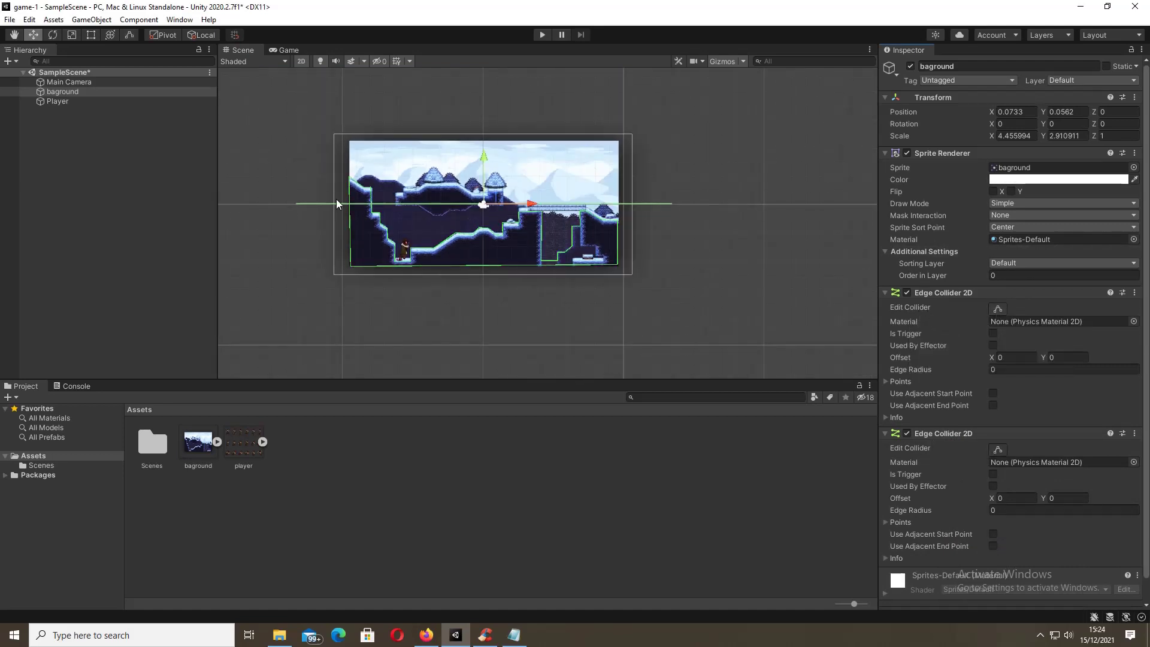
scroll(327, 201, "up", 3)
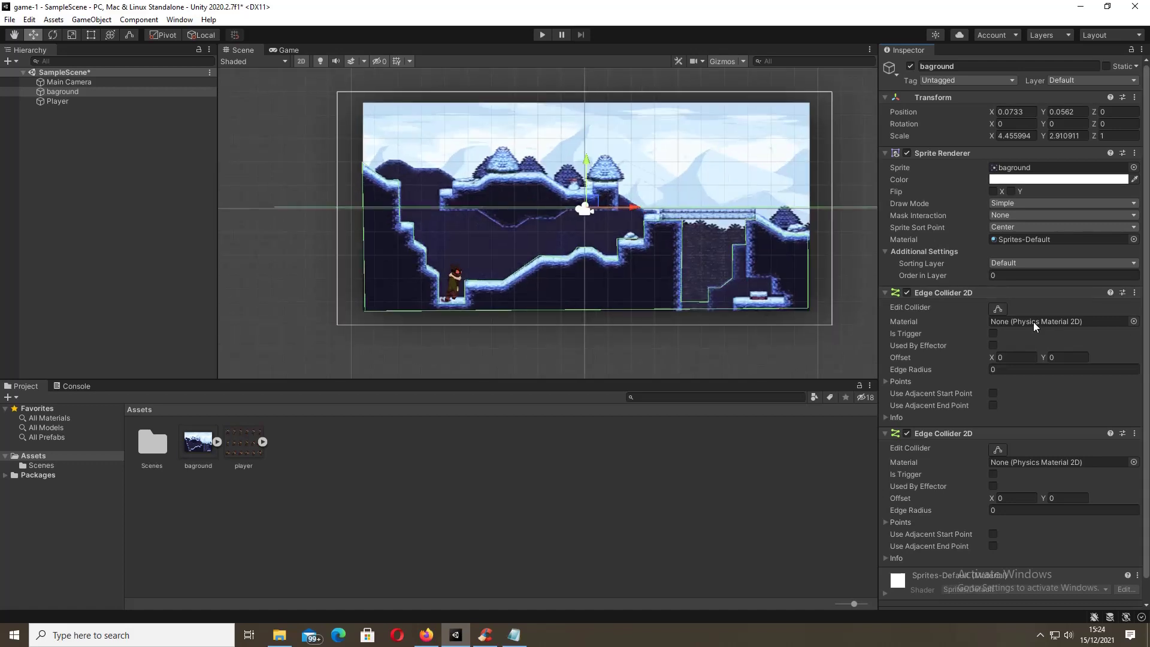
left_click(997, 309)
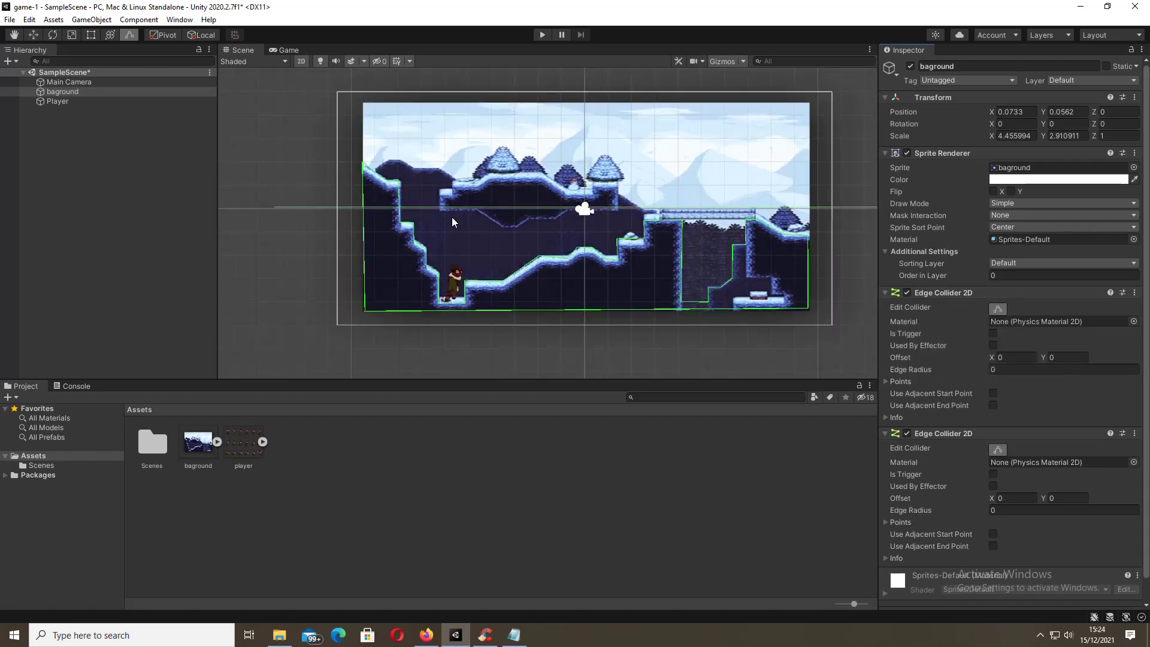
left_click(67, 91)
scroll(936, 367, "down", 1)
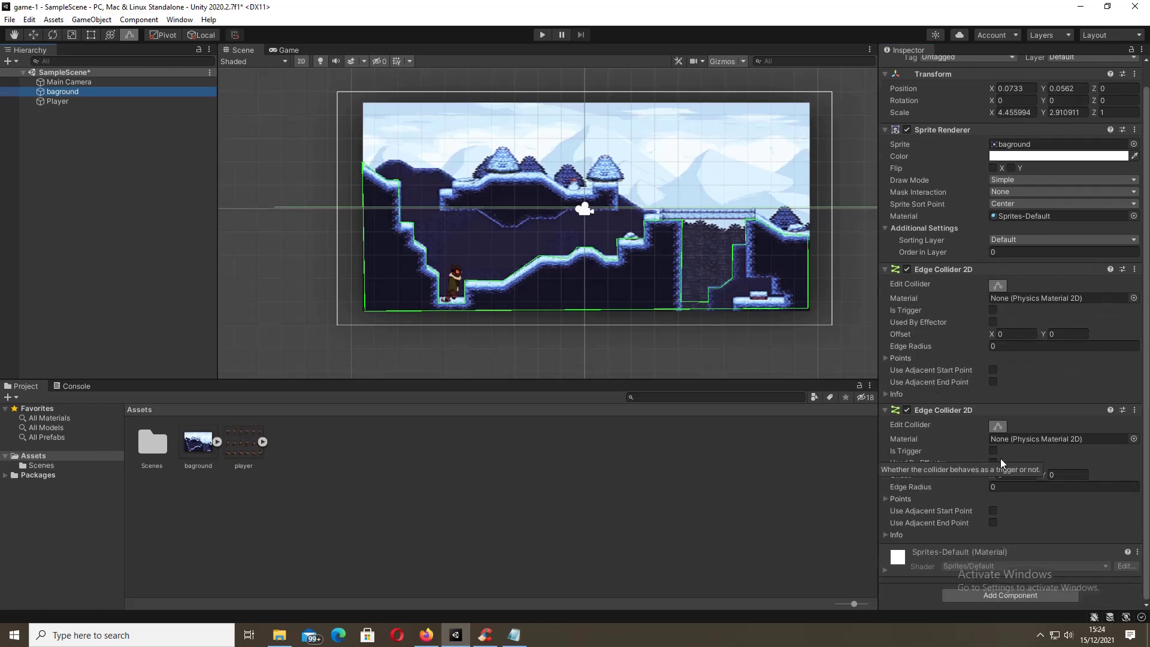
left_click(998, 426)
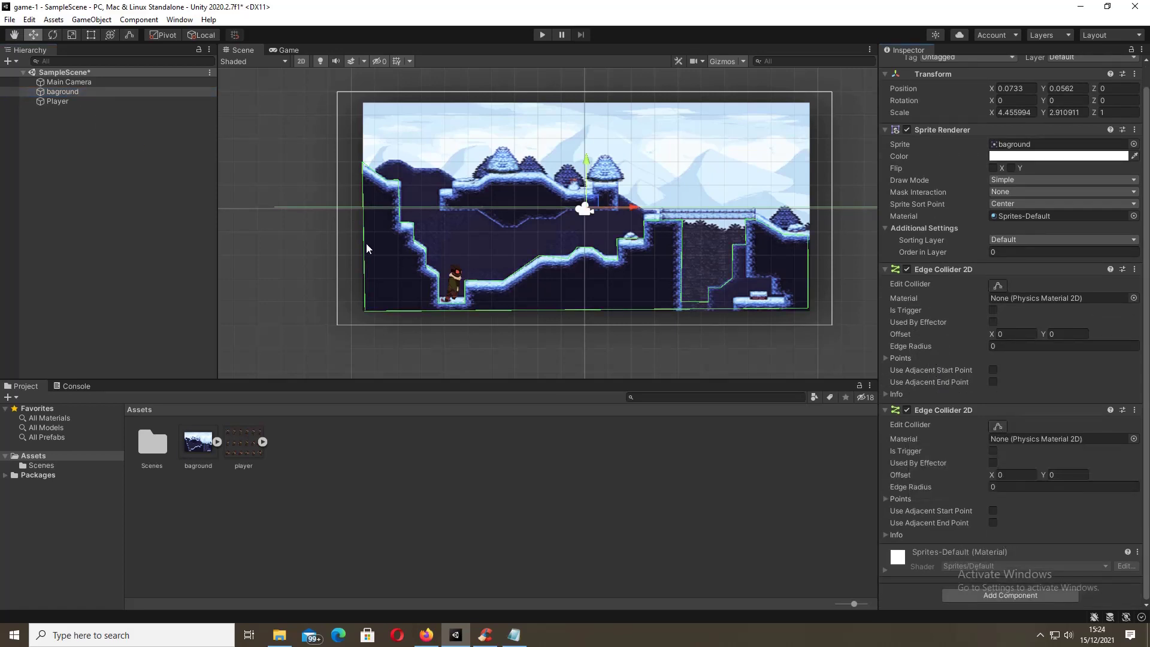
scroll(376, 264, "down", 3)
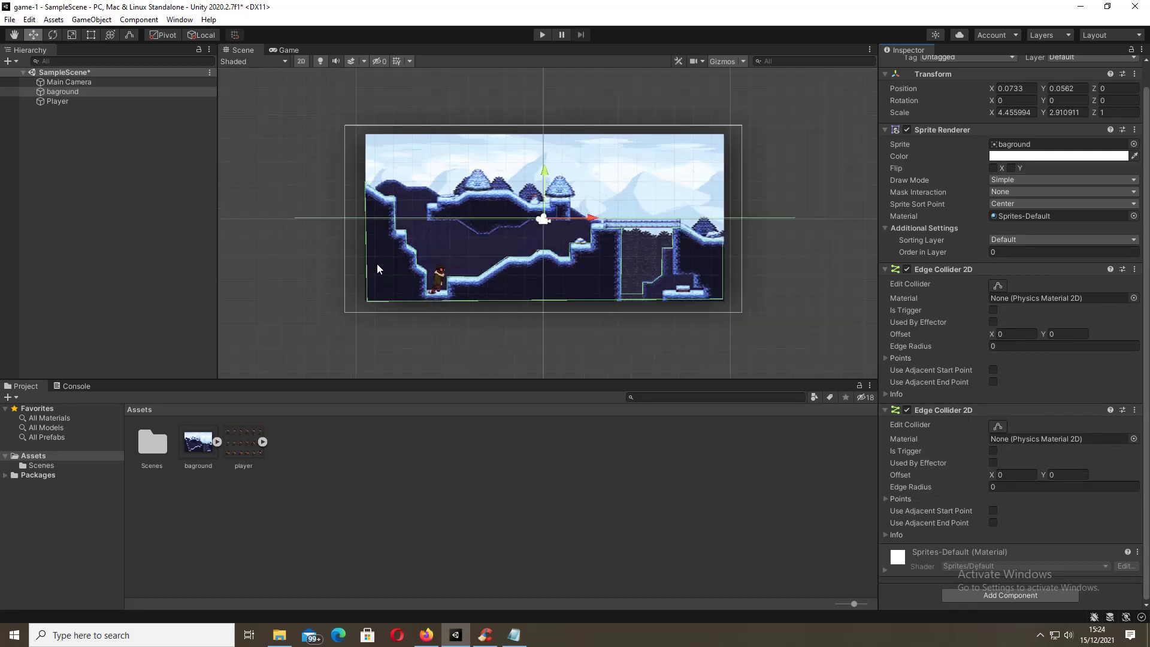
scroll(621, 228, "up", 3)
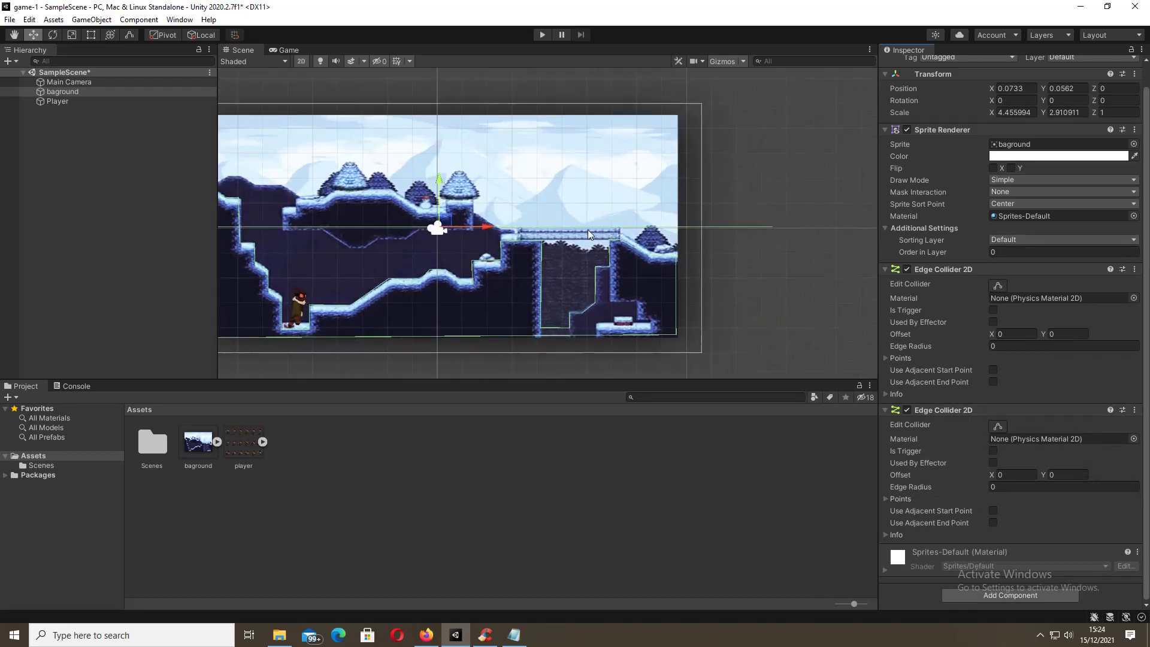
left_click(997, 426)
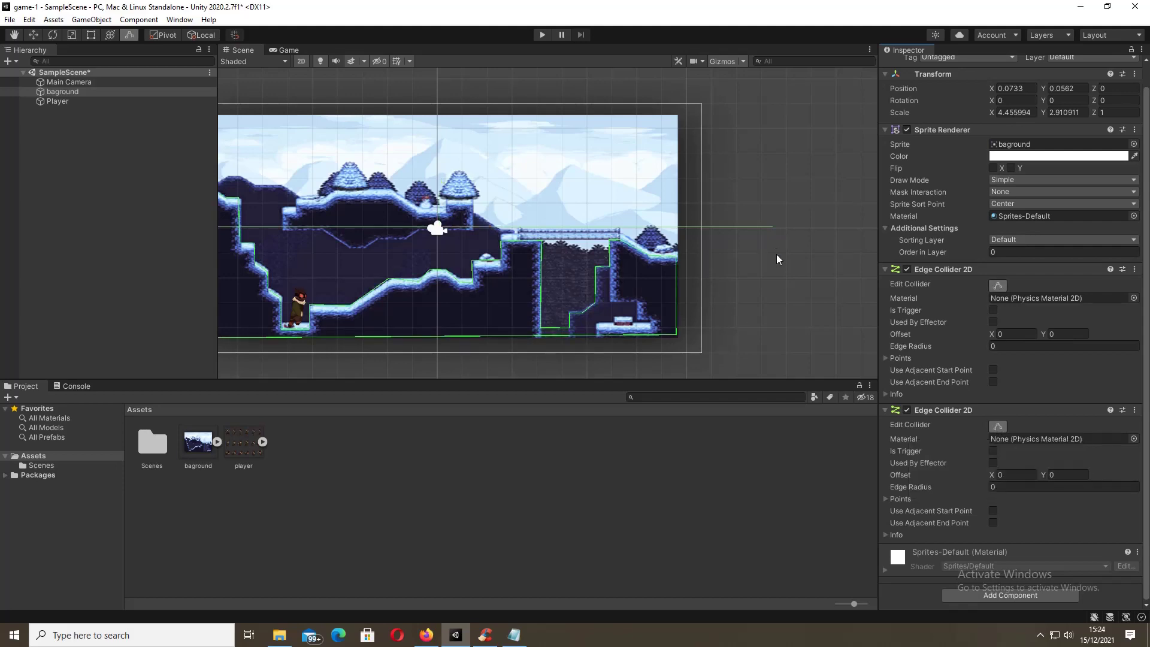
scroll(800, 257, "down", 2)
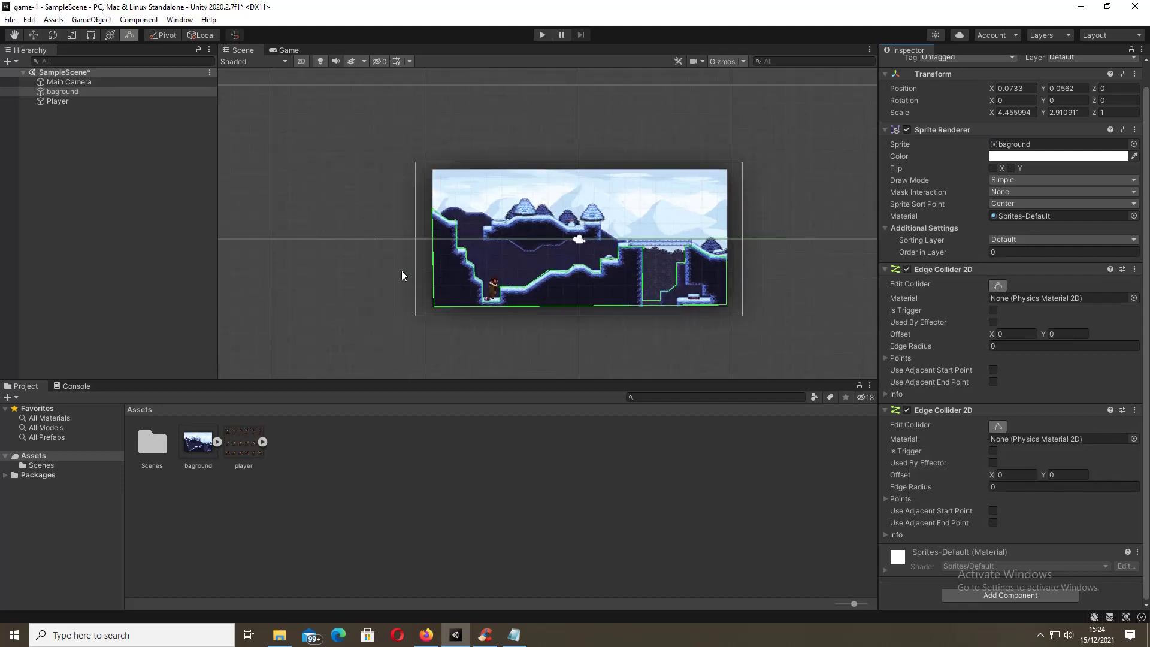
scroll(401, 246, "up", 3)
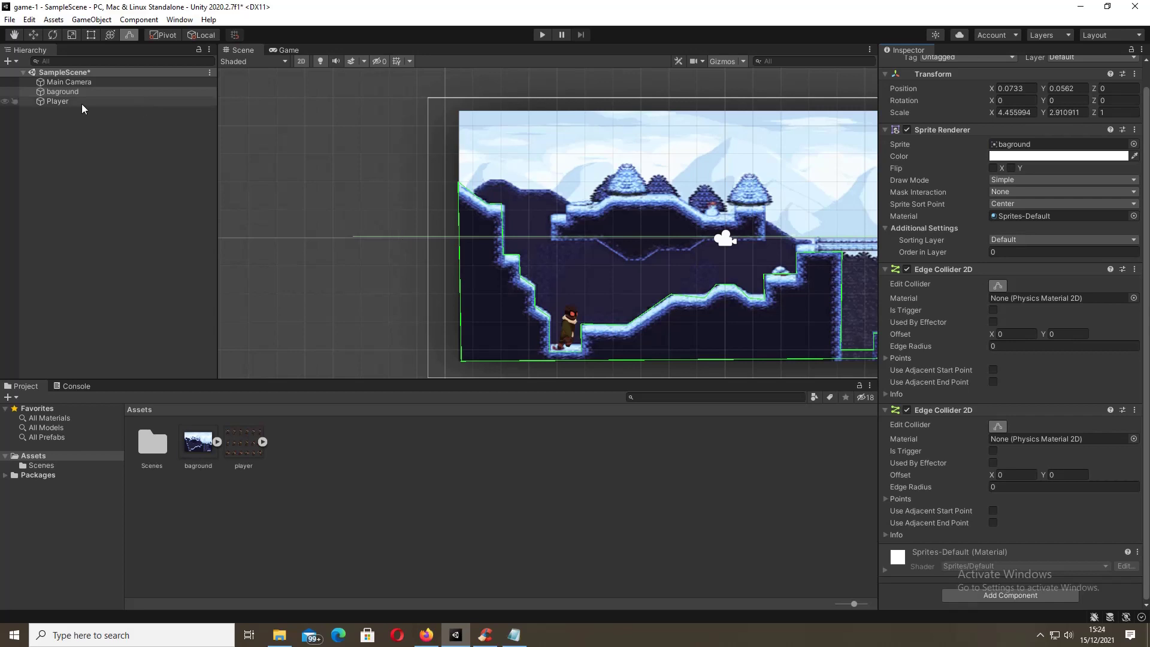
left_click(54, 102)
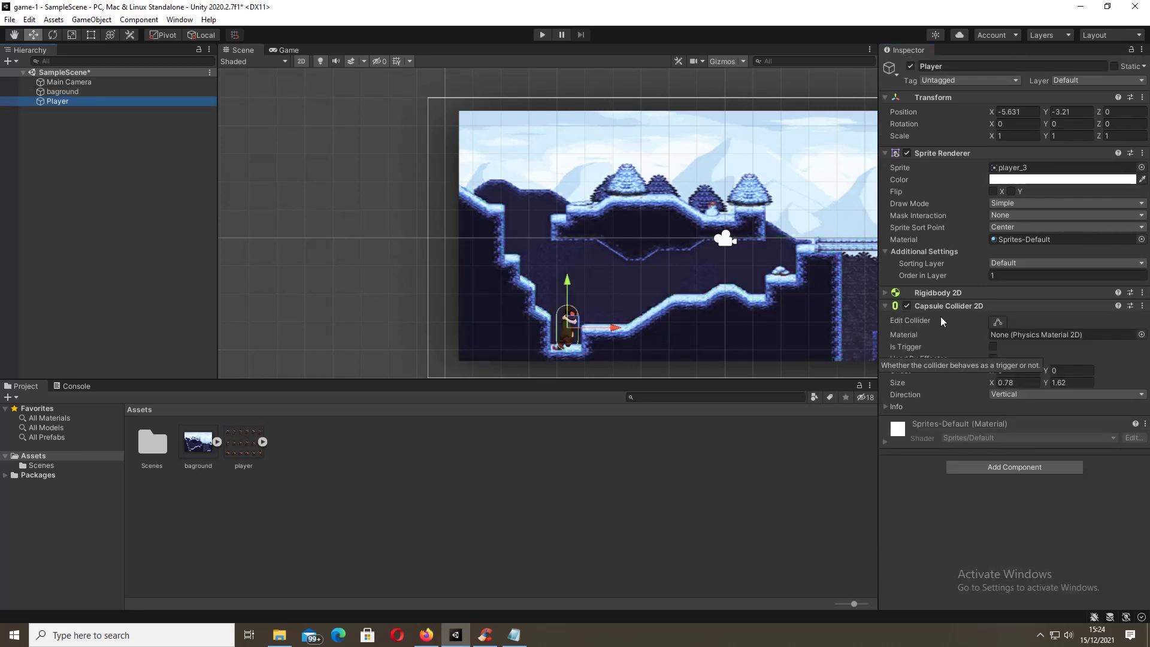
Step: Edit baground's second edge collider, setting its left end at the floating platform's lower-left corner and tracing the jagged underside towards the right
left_click(54, 91)
scroll(927, 443, "down", 1)
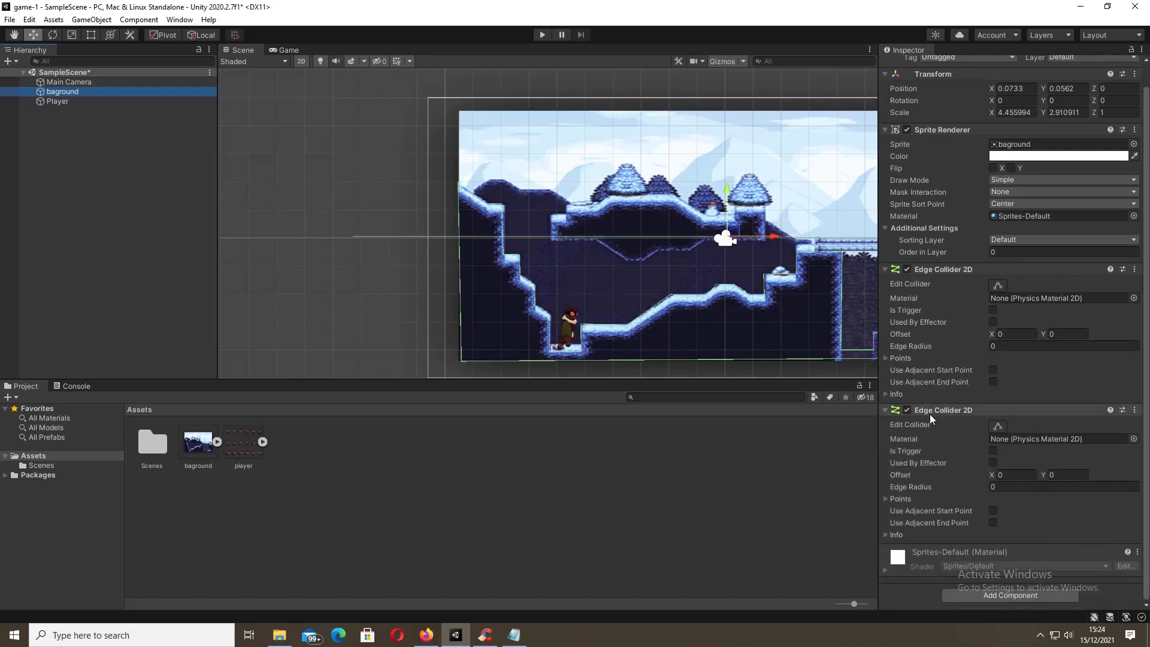
left_click(991, 428)
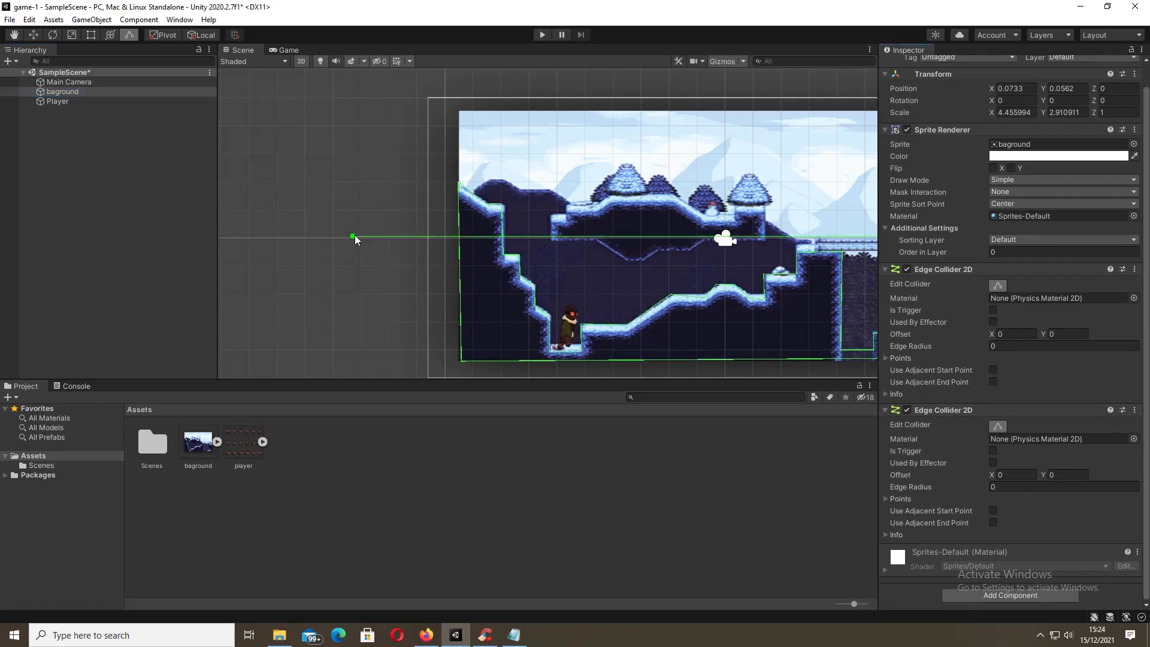
left_click_drag(354, 236, 553, 238)
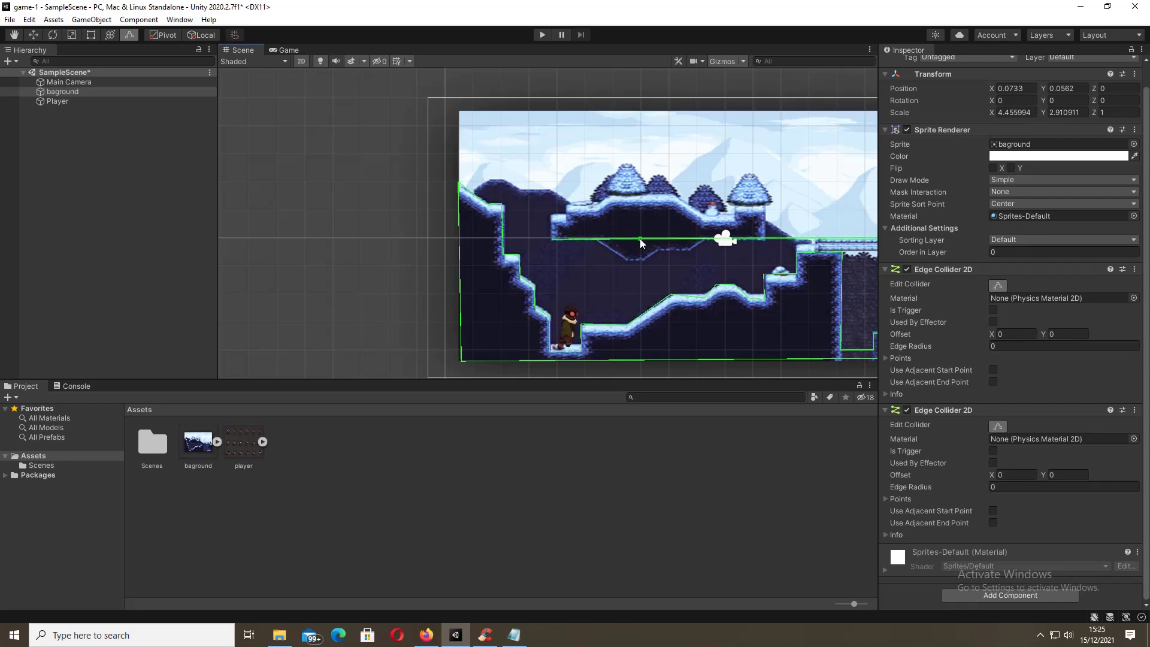
left_click_drag(640, 239, 625, 261)
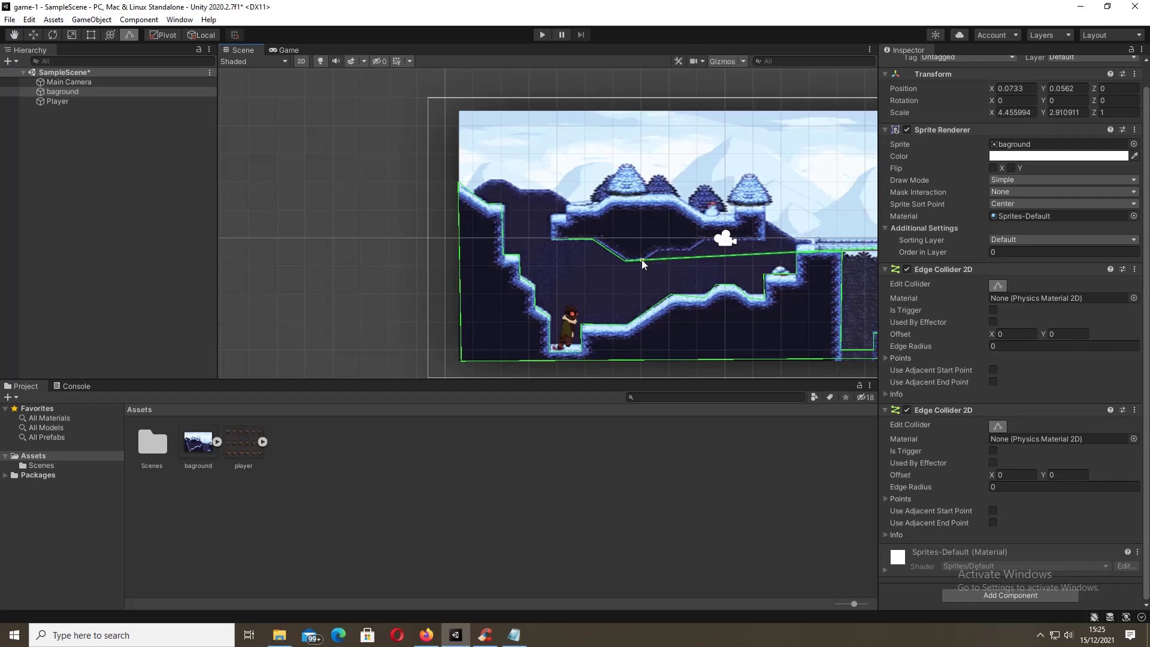
mouse_move(642, 261)
left_mouse_down()
mouse_move(660, 262)
mouse_move(659, 250)
left_mouse_up()
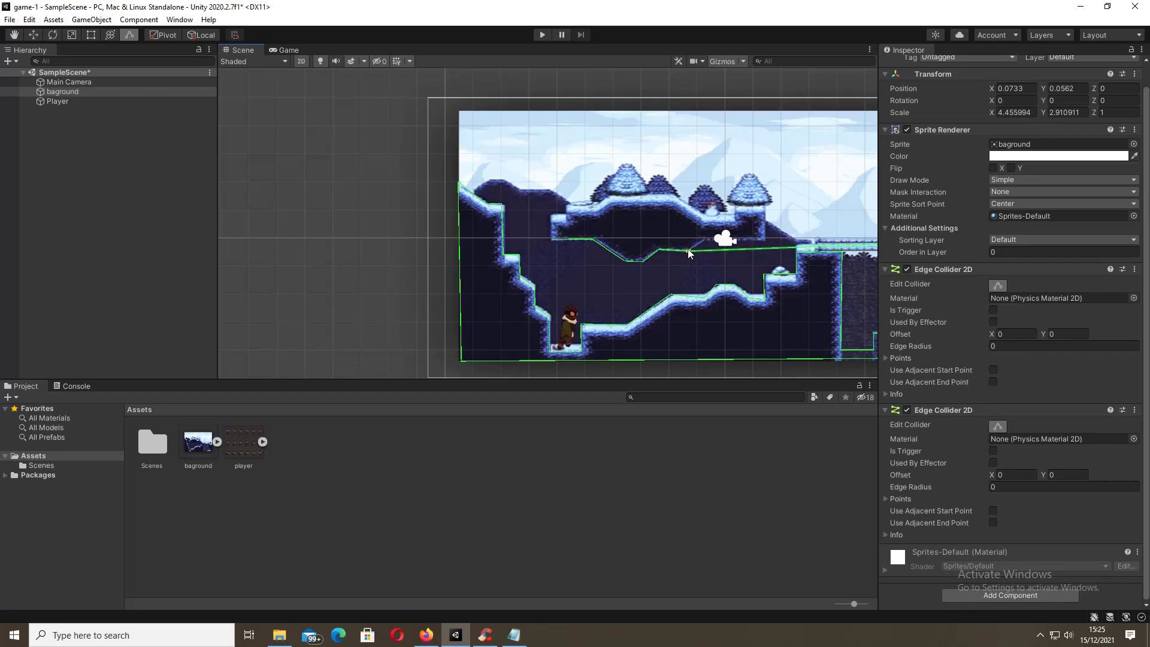
left_click_drag(707, 250, 704, 236)
Step: Carry the second collider up the floating platform's right side to the treetop and bring its loose end above that tree
left_click_drag(810, 239, 768, 204)
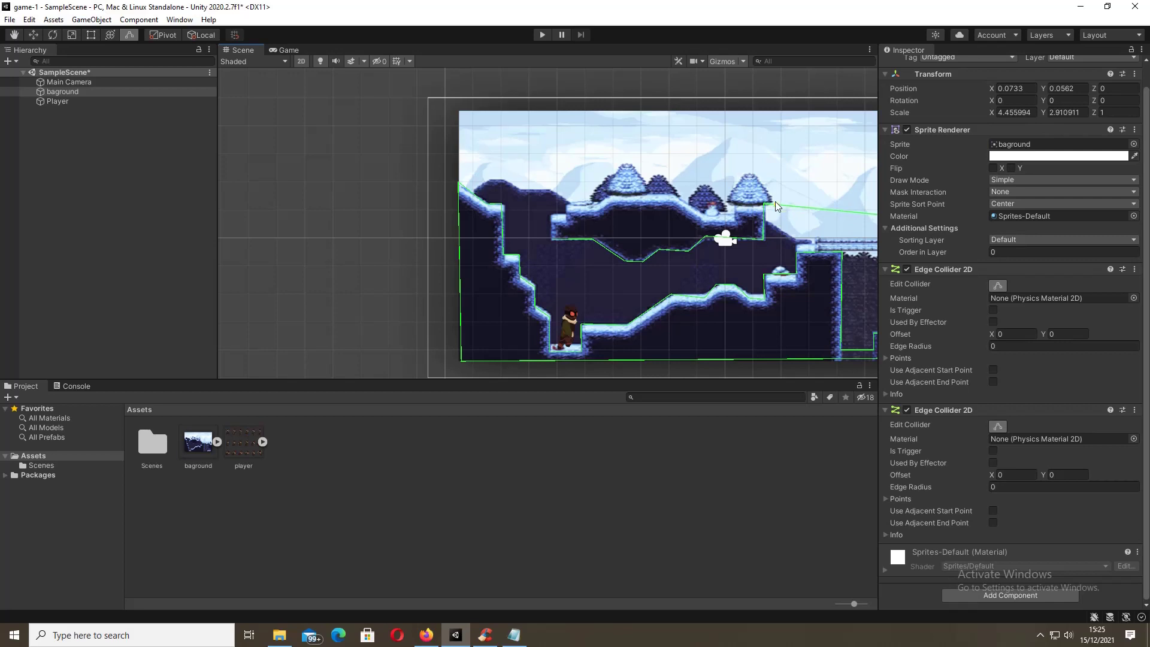
left_click_drag(800, 203, 756, 174)
scroll(595, 254, "down", 2)
scroll(595, 254, "down", 2)
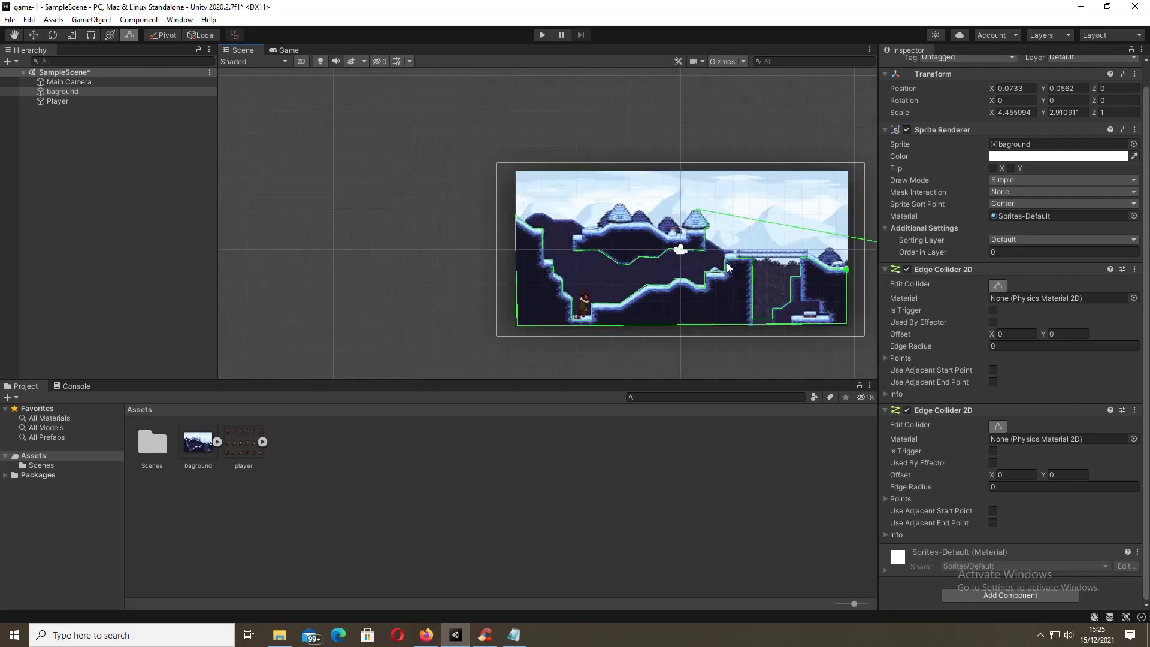
scroll(727, 263, "down", 1)
scroll(659, 262, "down", 1)
left_click_drag(810, 252, 647, 201)
scroll(655, 264, "up", 3)
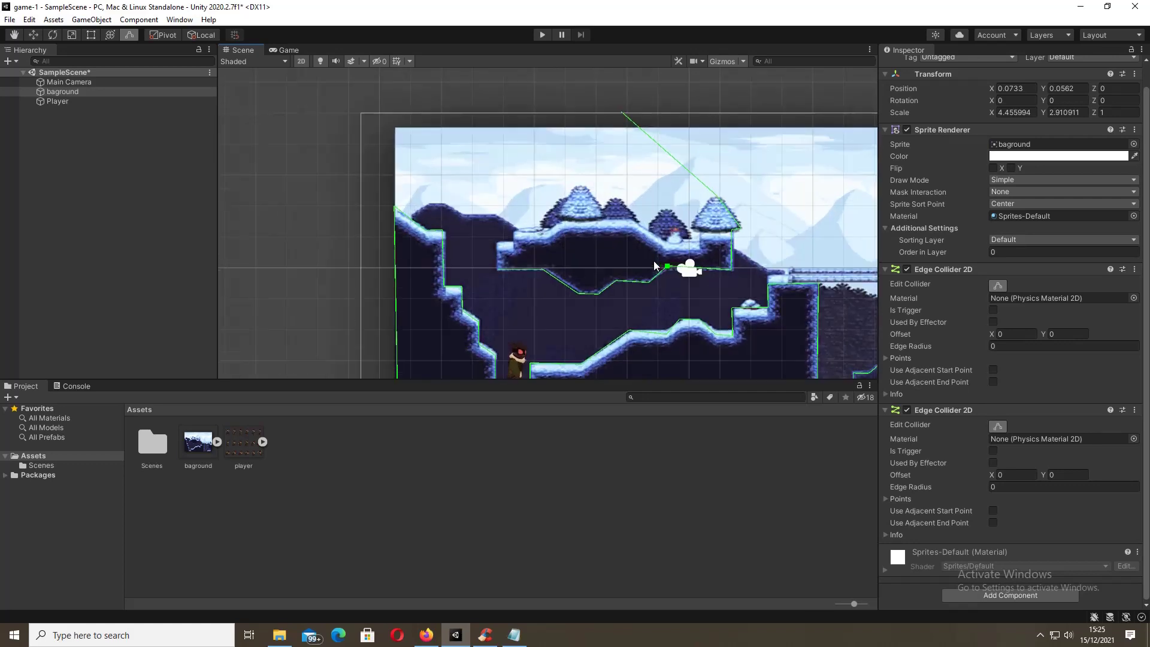
scroll(654, 260, "down", 2)
scroll(638, 179, "down", 1)
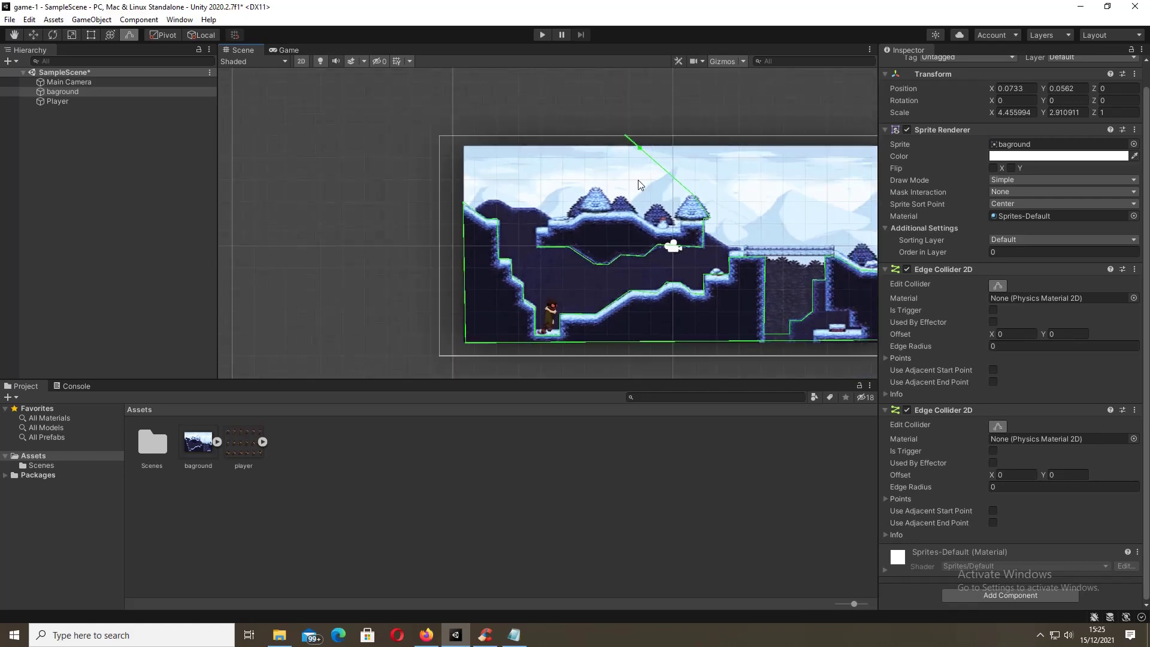
scroll(629, 156, "up", 3)
left_click_drag(619, 137, 728, 134)
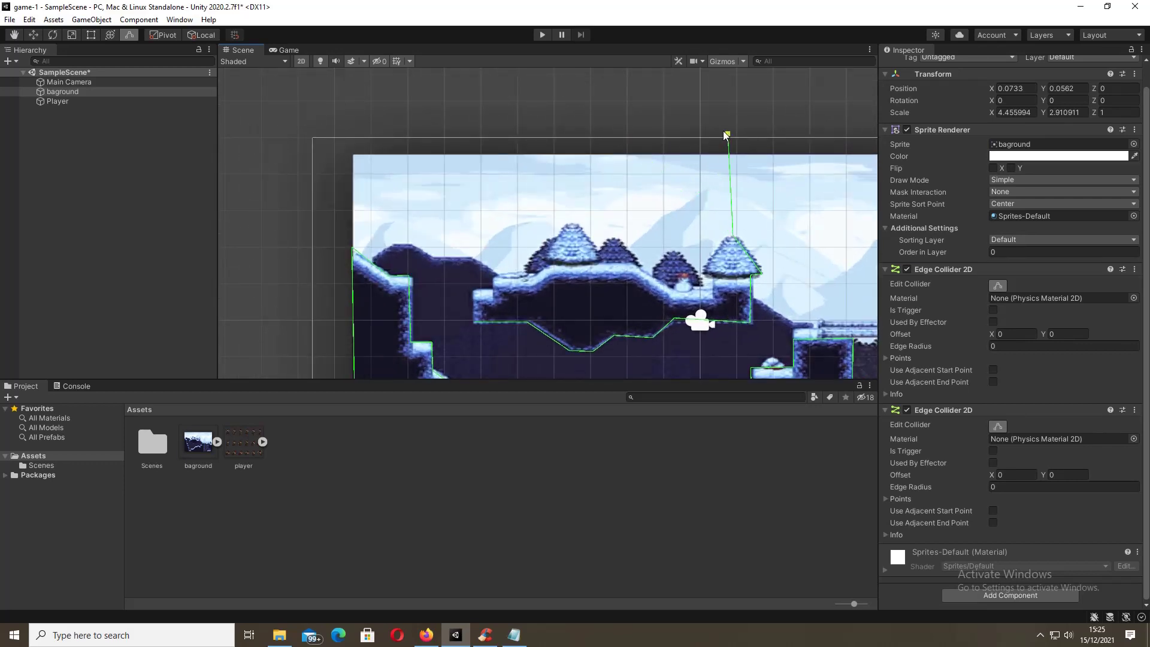
Step: Continue the second collider down the rightmost tree's left side, through the snowman's hollow and over the platform's flat crest
left_click_drag(730, 208, 715, 285)
left_click_drag(725, 136, 530, 290)
scroll(725, 281, "up", 3)
scroll(711, 282, "up", 1)
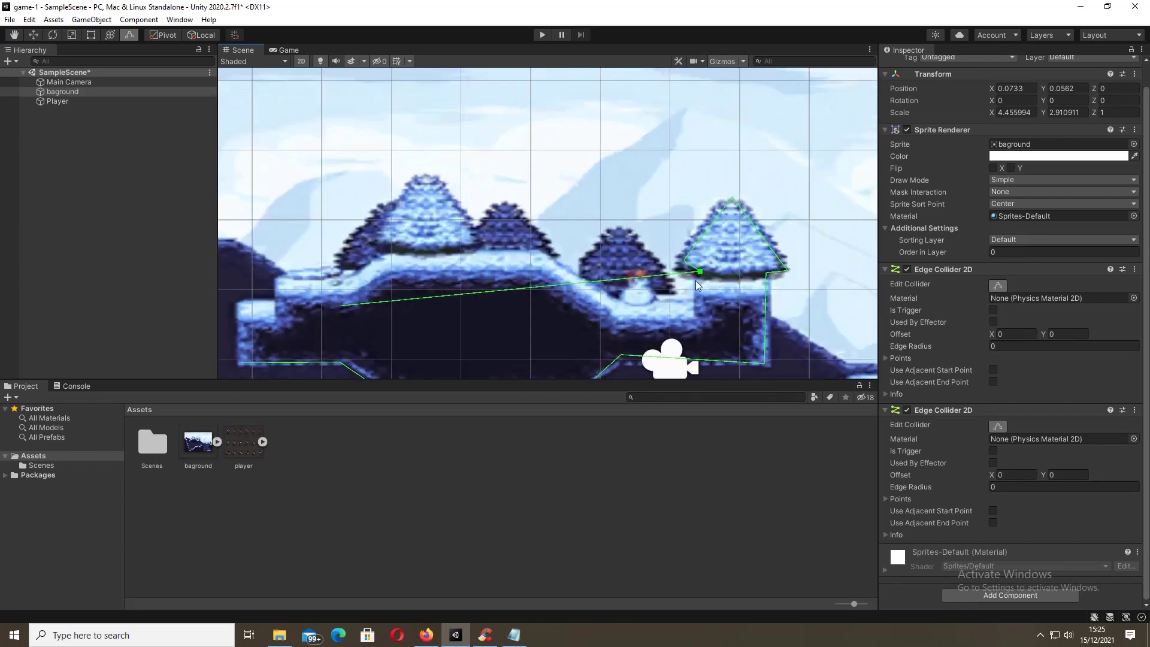
left_click_drag(689, 275, 443, 246)
scroll(688, 239, "down", 2)
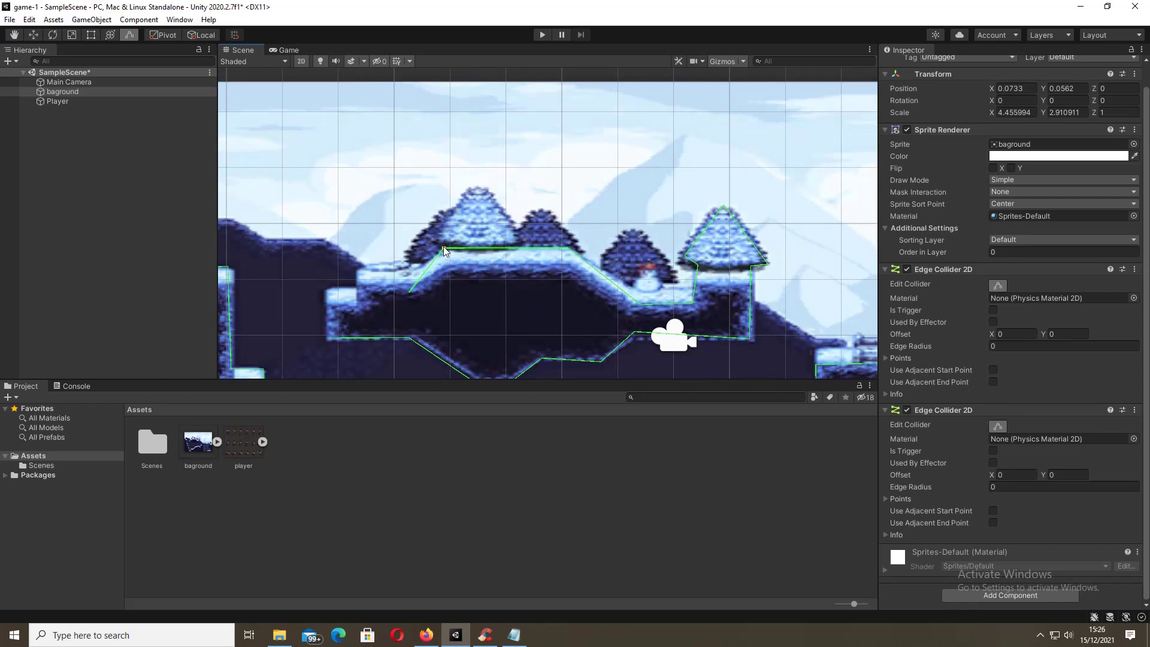
left_click_drag(443, 246, 516, 246)
left_click_drag(516, 246, 443, 247)
Step: Run the second collider down the platform's stepped left end and close the outline at its lower-left corner
scroll(447, 248, "up", 2)
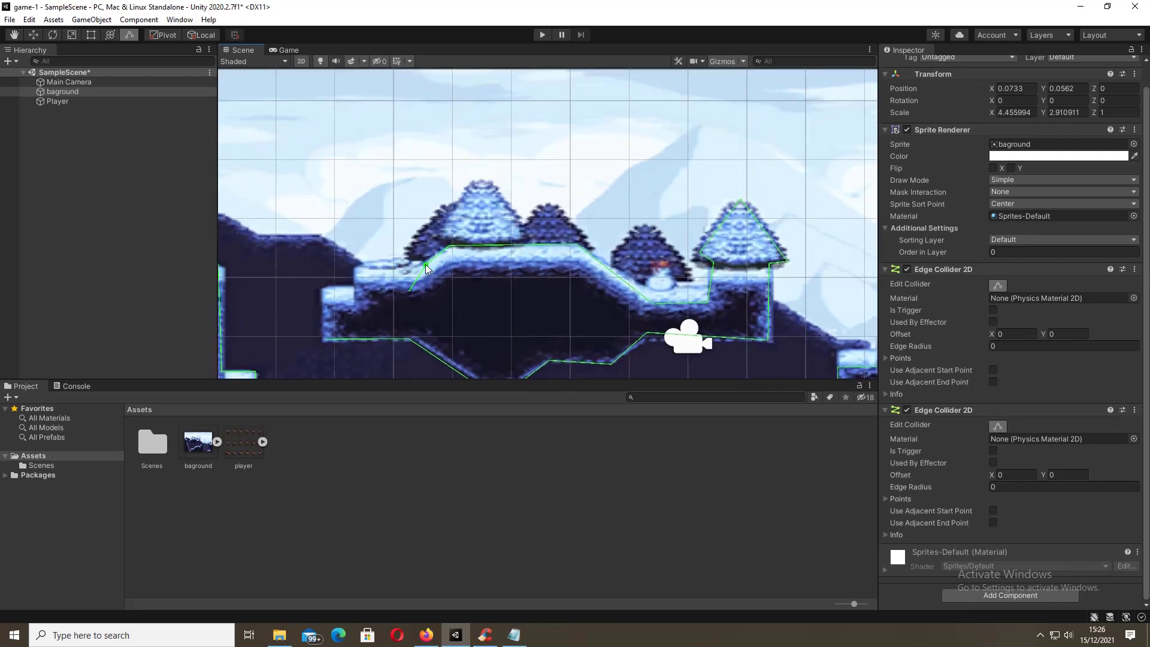
left_click_drag(416, 291, 268, 265)
left_click_drag(334, 265, 355, 297)
left_click_drag(263, 267, 282, 299)
mouse_move(283, 298)
left_mouse_down()
mouse_move(289, 310)
mouse_move(264, 297)
left_mouse_up()
left_click_drag(268, 296, 322, 339)
Step: Examine both edge collider outlines along the terrain and check the scene in the Game view
scroll(530, 260, "down", 2)
scroll(530, 260, "down", 2)
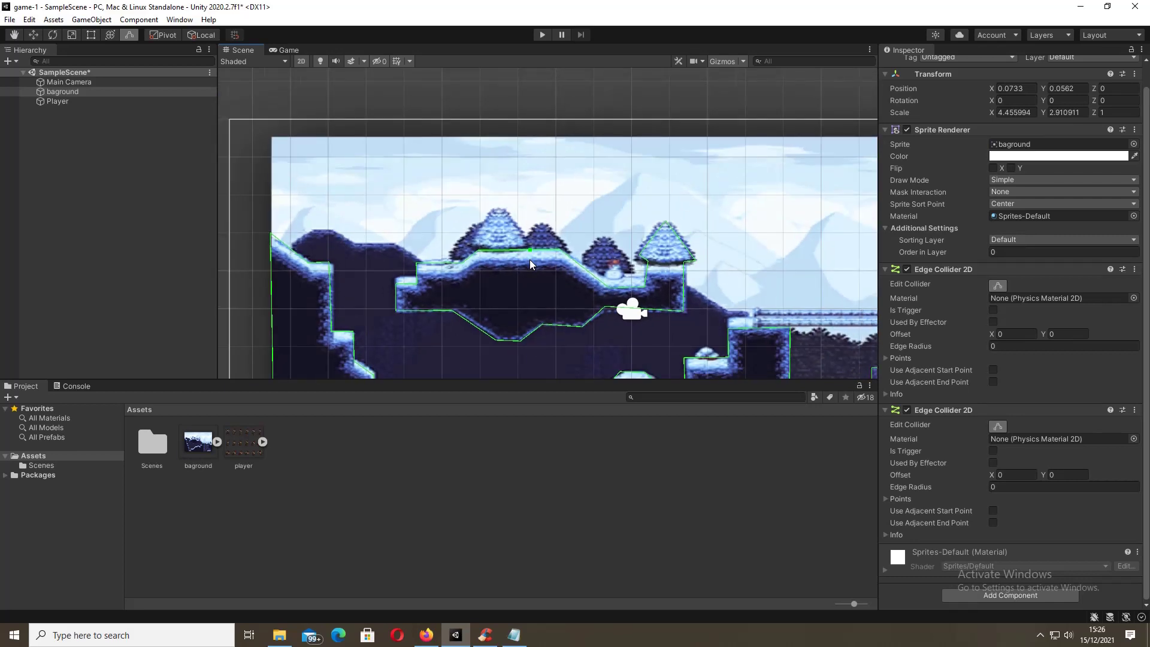
scroll(529, 260, "down", 4)
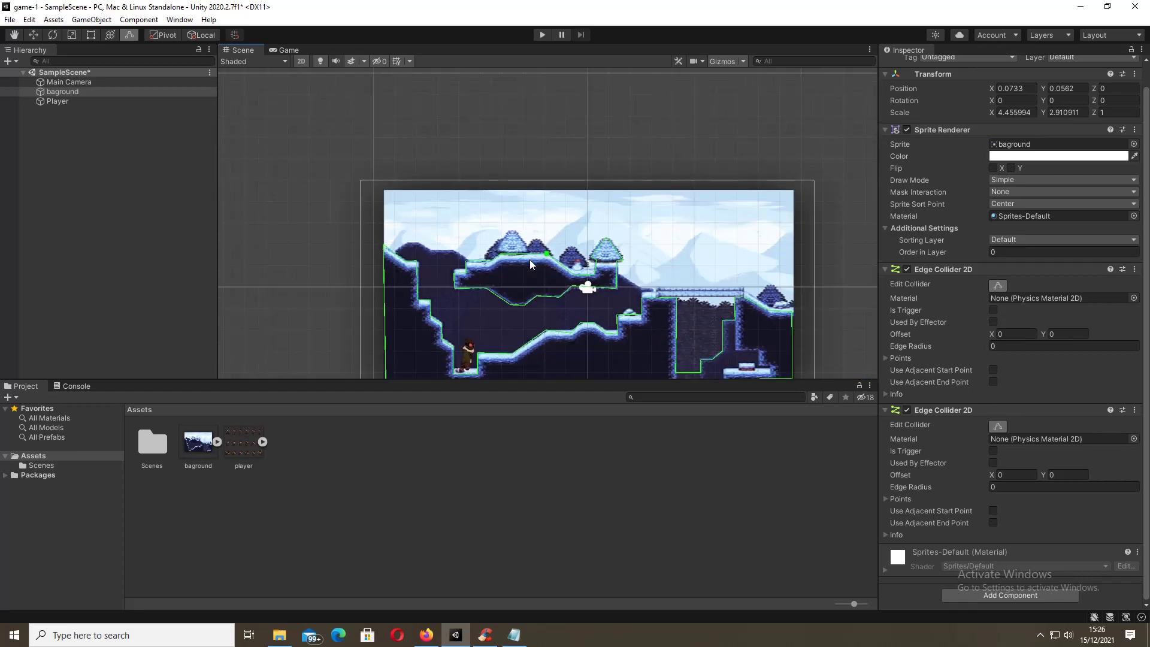
scroll(530, 260, "down", 2)
scroll(585, 350, "up", 2)
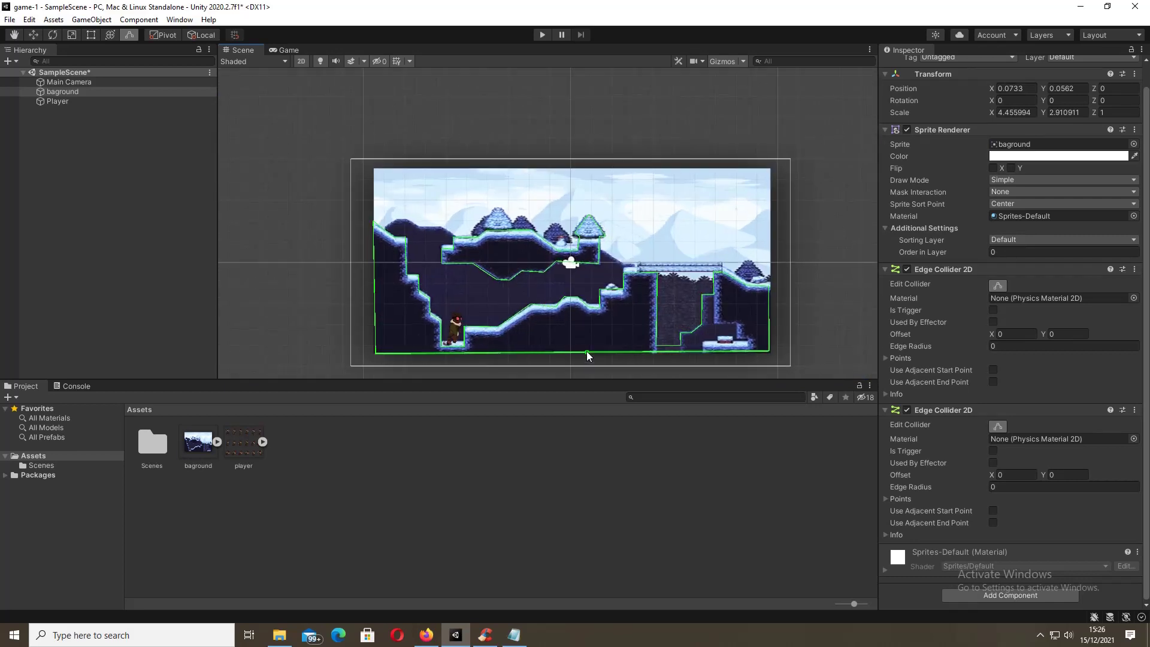
scroll(590, 347, "down", 2)
scroll(635, 370, "up", 3)
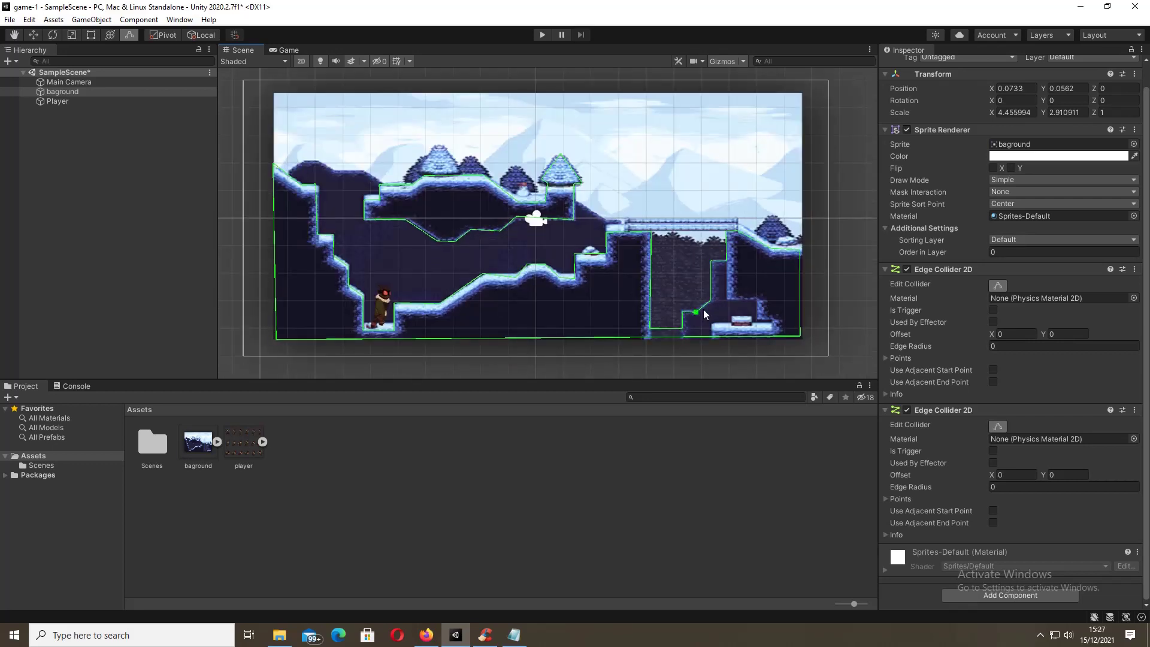
left_click_drag(704, 311, 714, 308)
left_click(289, 51)
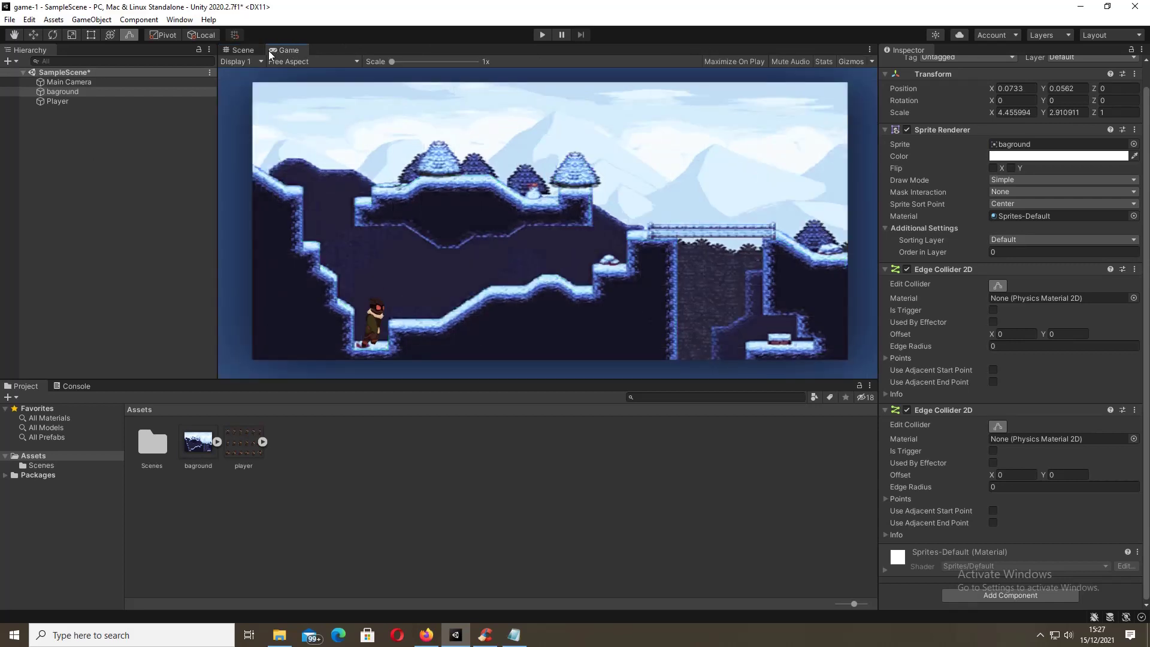
left_click(242, 51)
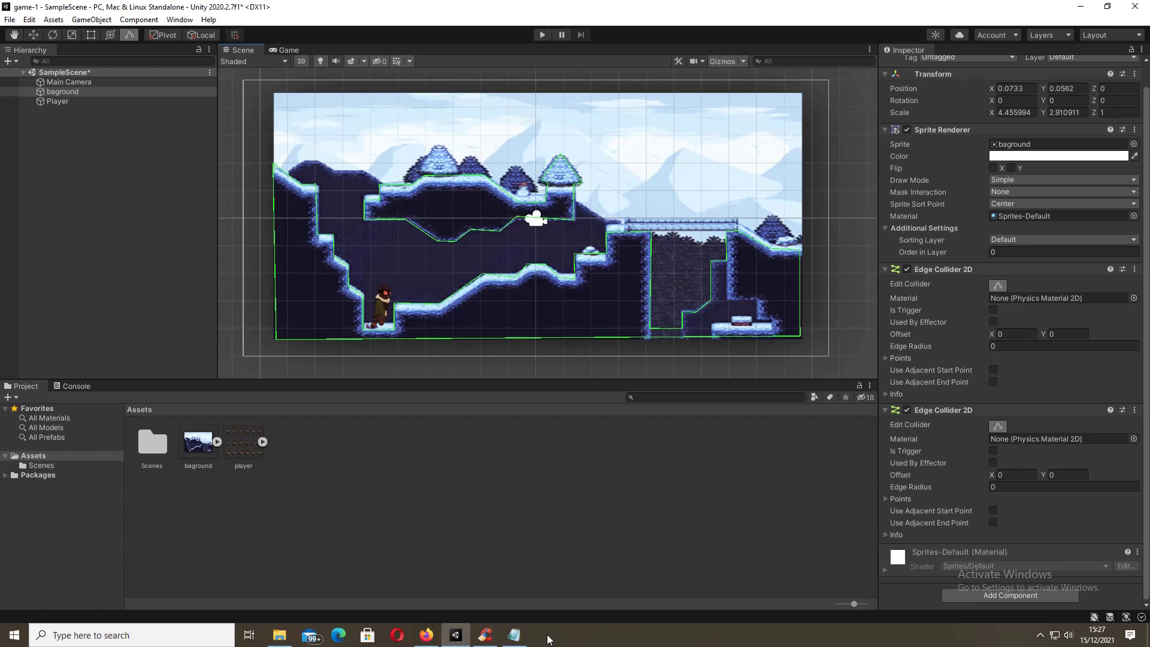
Step: Switch to Notepad to review the using directives and the playerscript class name in scriptplayer, and return to Unity
left_click(514, 635)
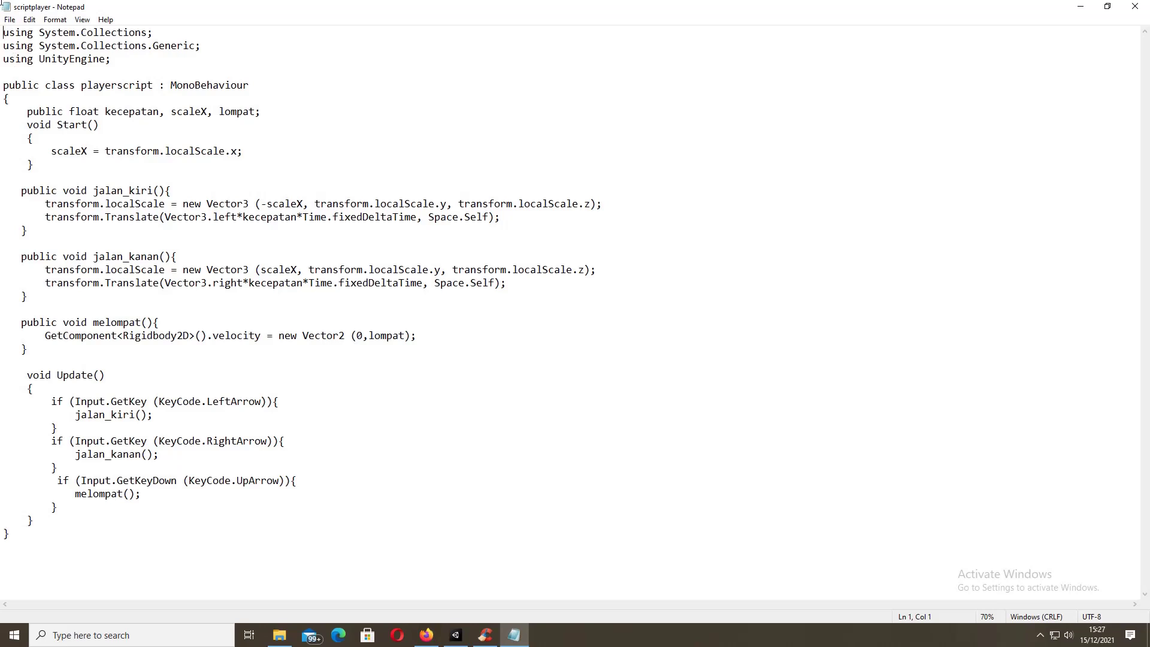
left_click_drag(2, 32, 120, 62)
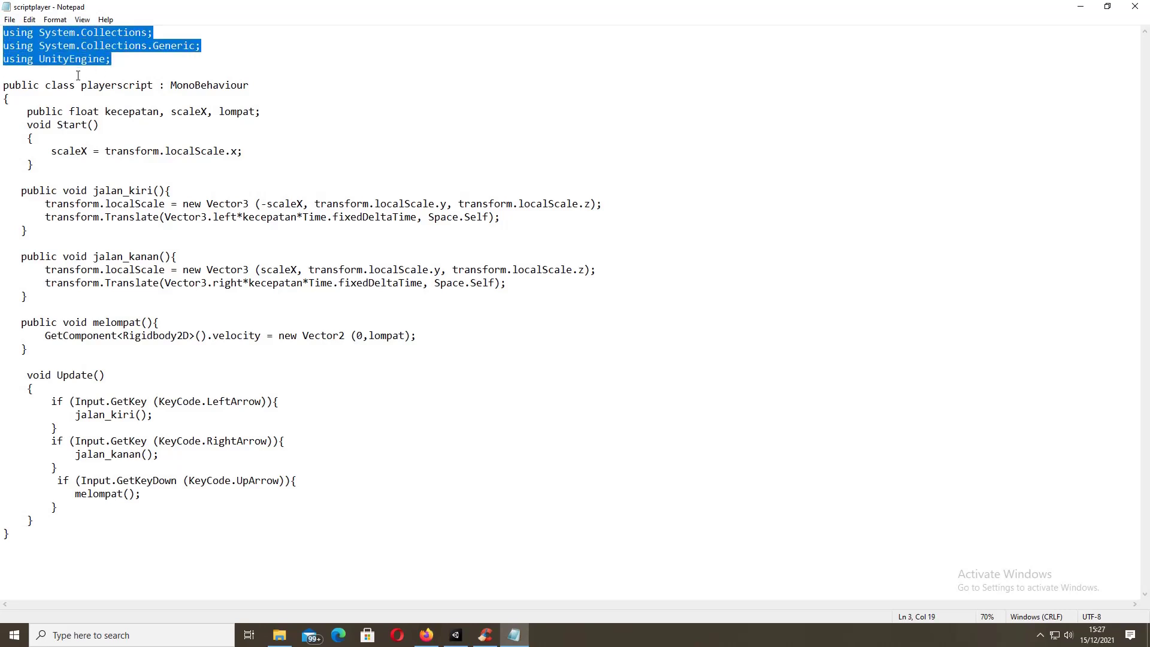
left_click(56, 84)
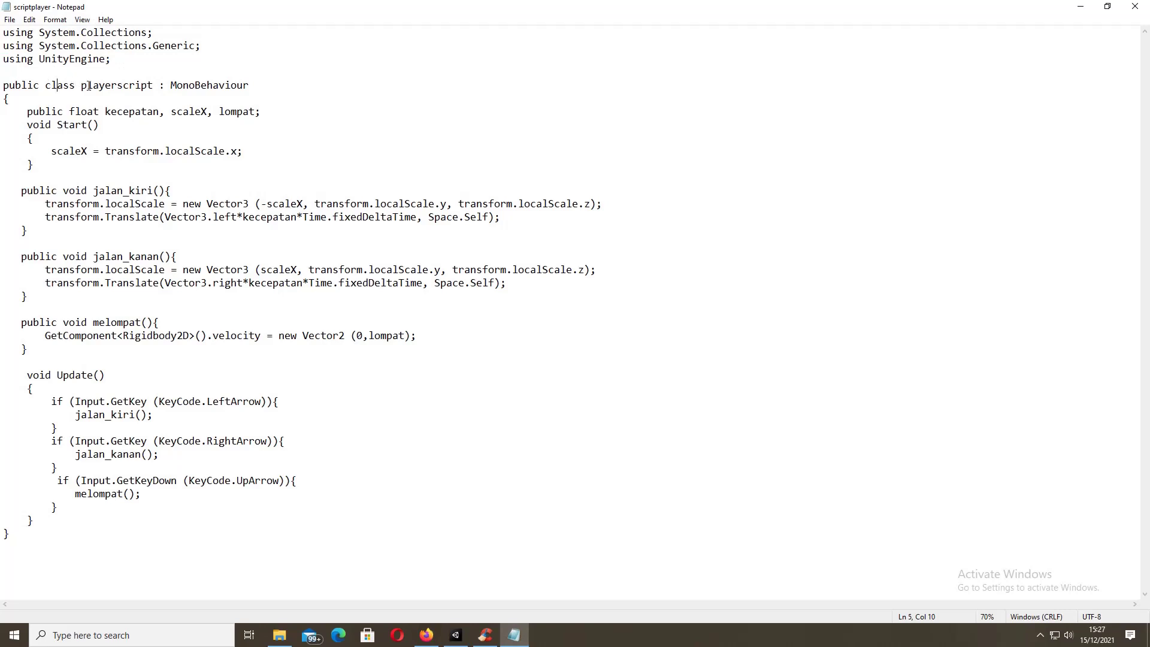
left_click_drag(84, 86, 152, 85)
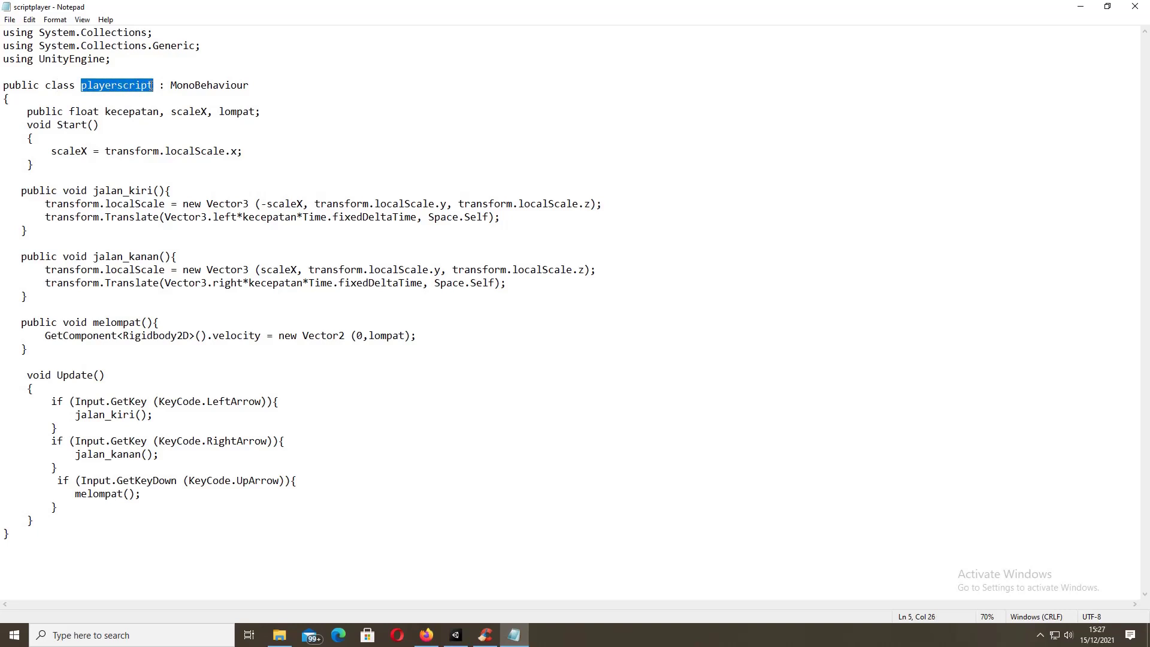
left_click(455, 635)
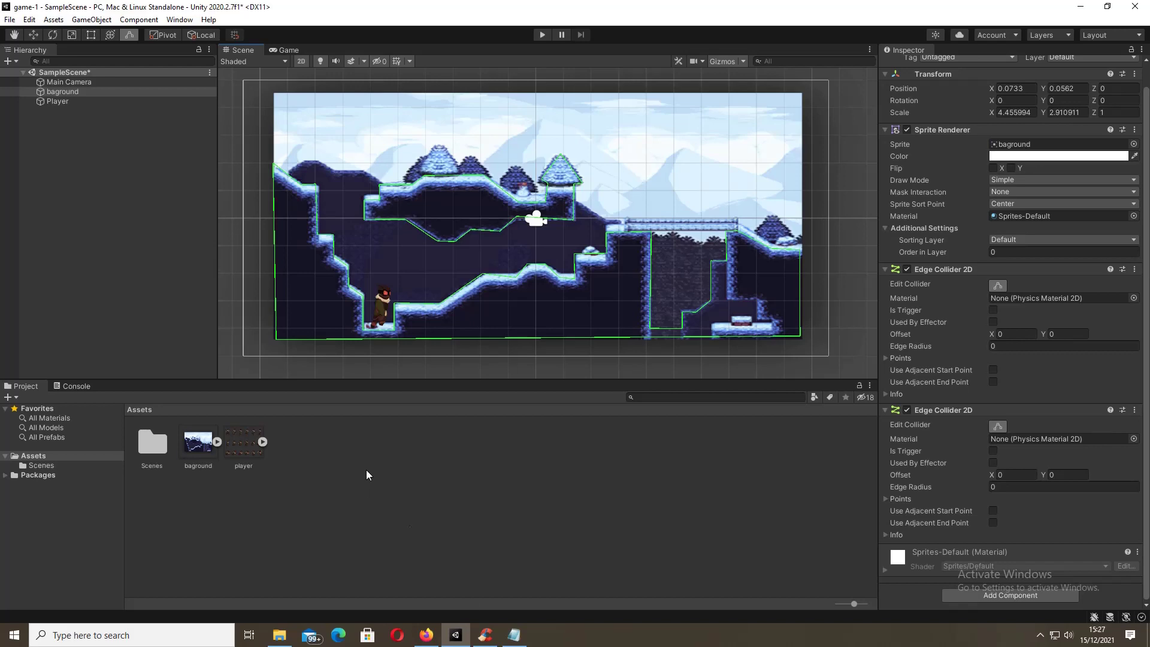
Step: Check the playerscript class declaration in the scriptplayer file in Notepad and return to Unity
left_click(514, 635)
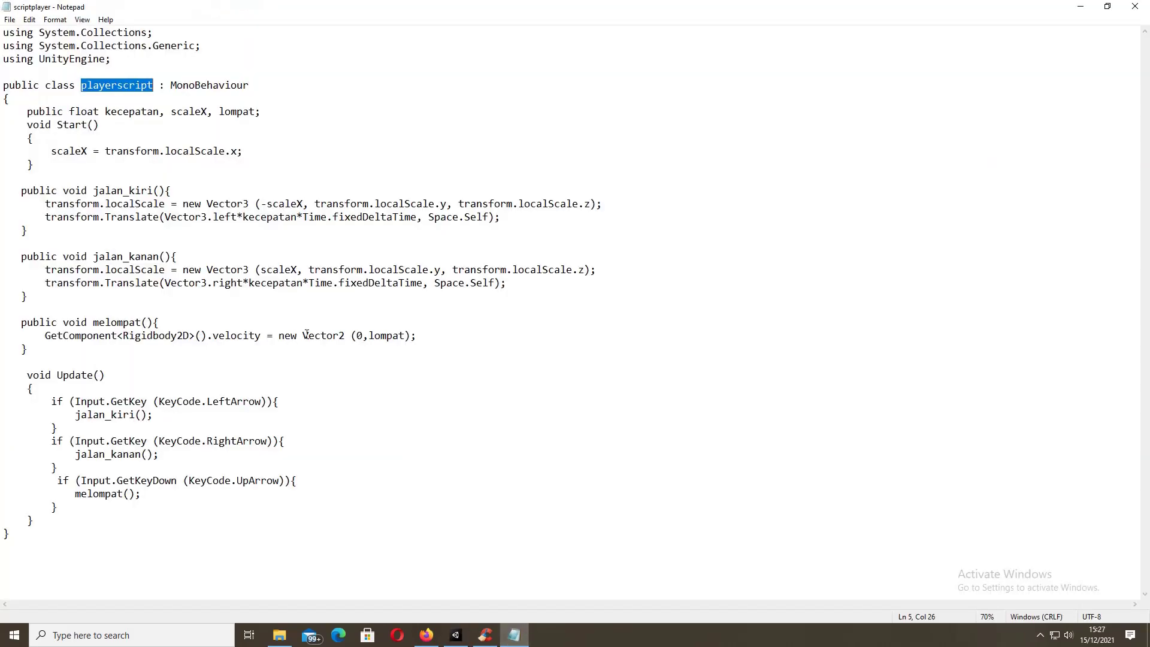
left_click(93, 85)
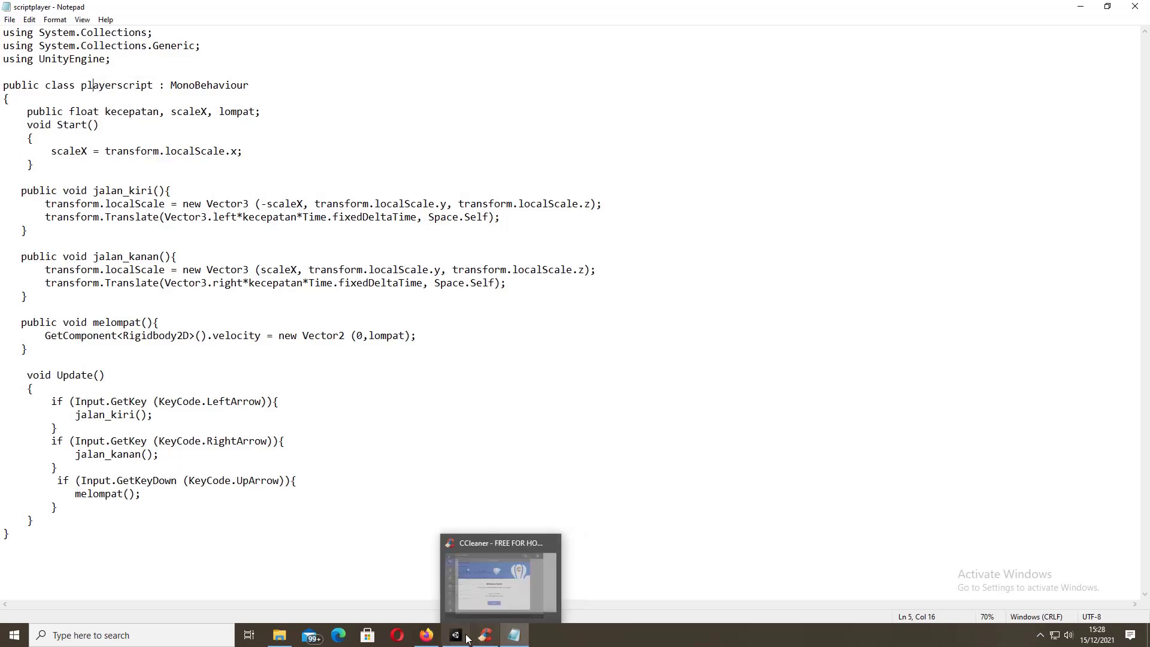
mouse_move(457, 637)
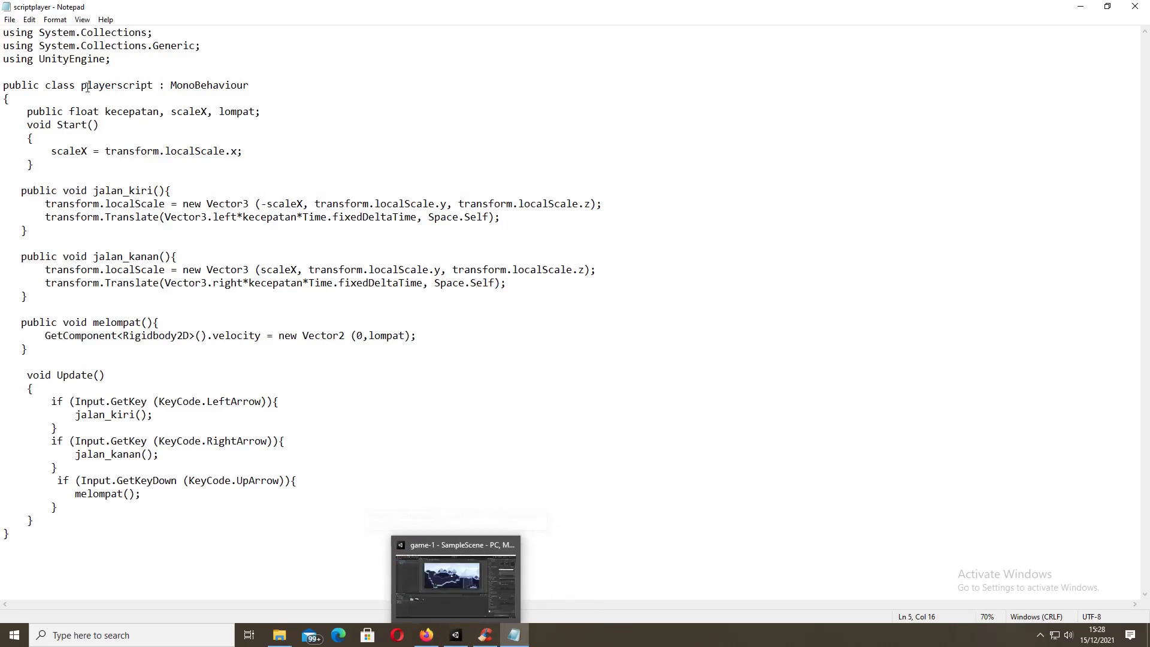
left_click(519, 640)
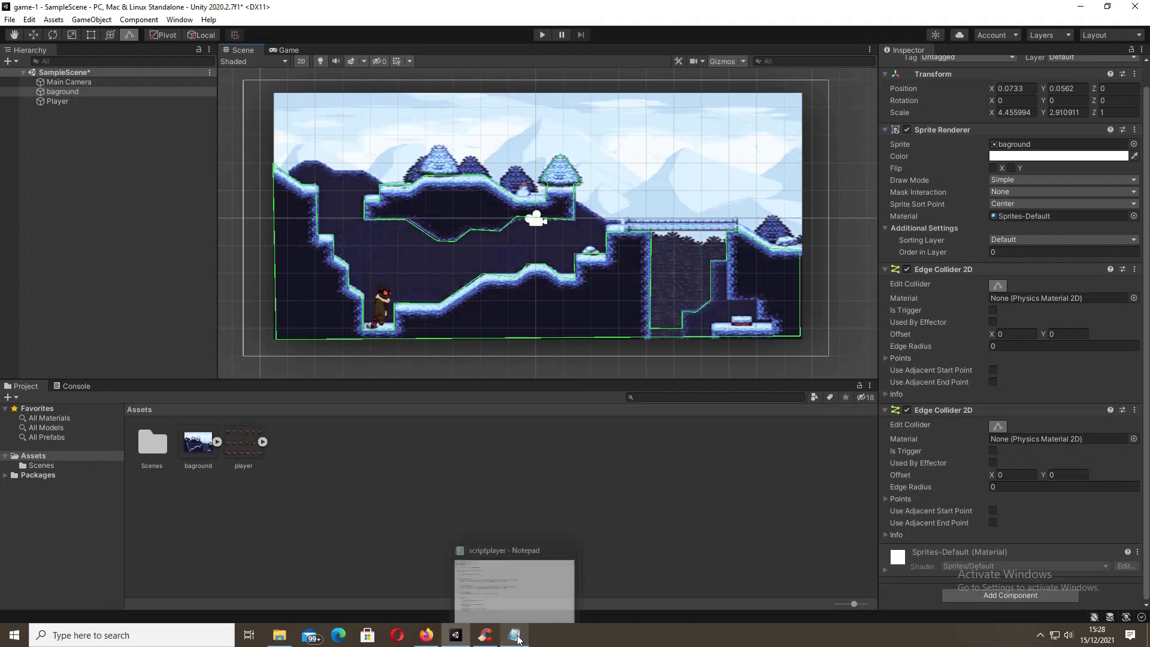
Step: Create a new C# script in the project's Assets folder
key("w")
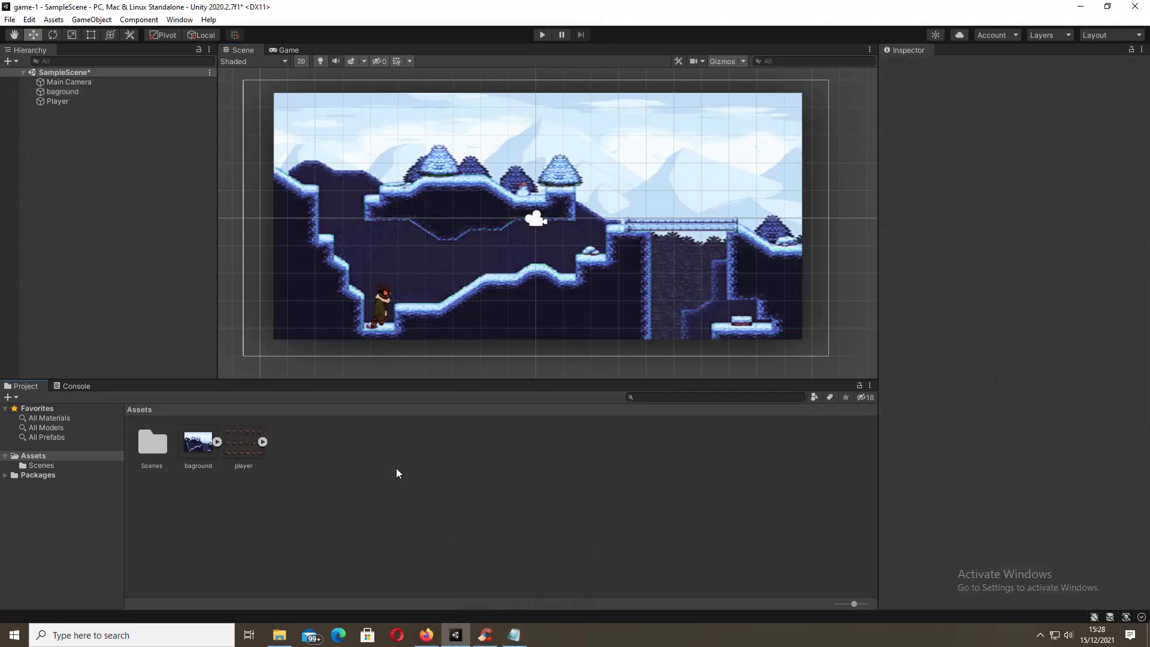
right_click(397, 468)
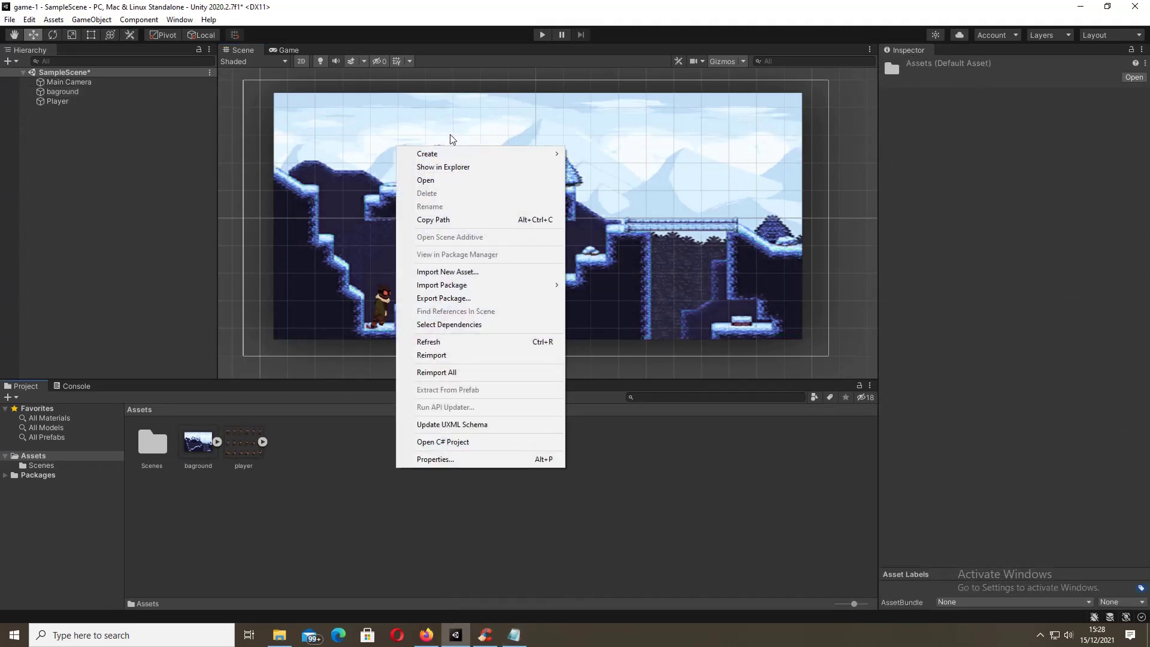
mouse_move(453, 155)
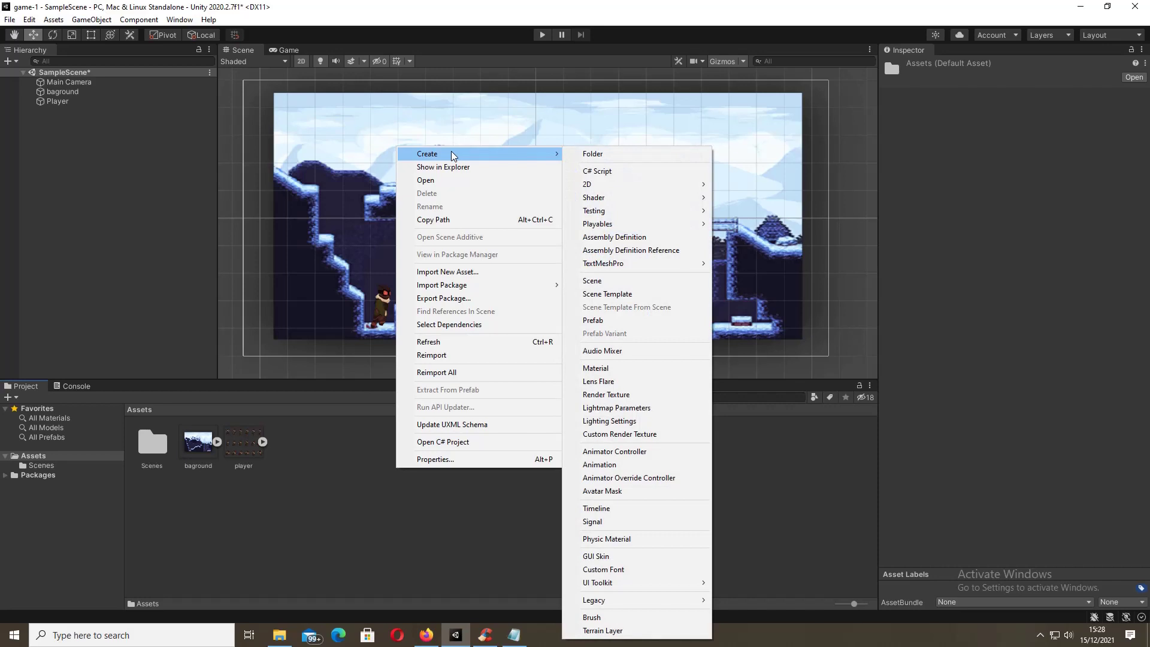
left_click(602, 174)
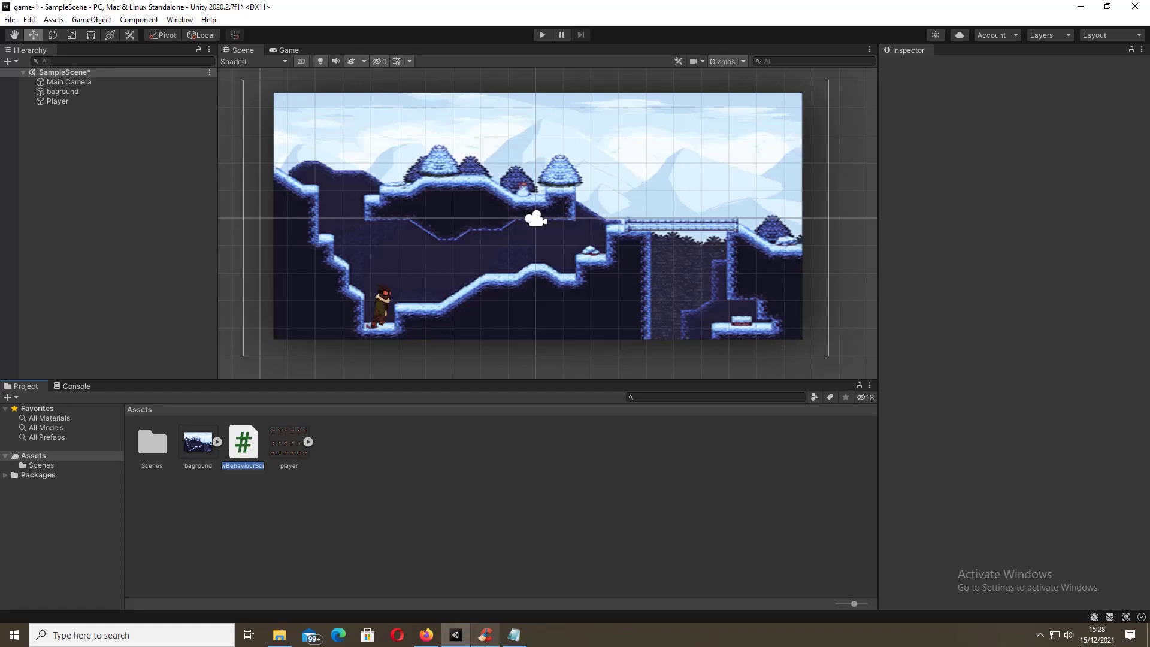
Step: Switch to Notepad, select the class name playerscript in the scriptplayer file, and return to Unity
left_click(522, 641)
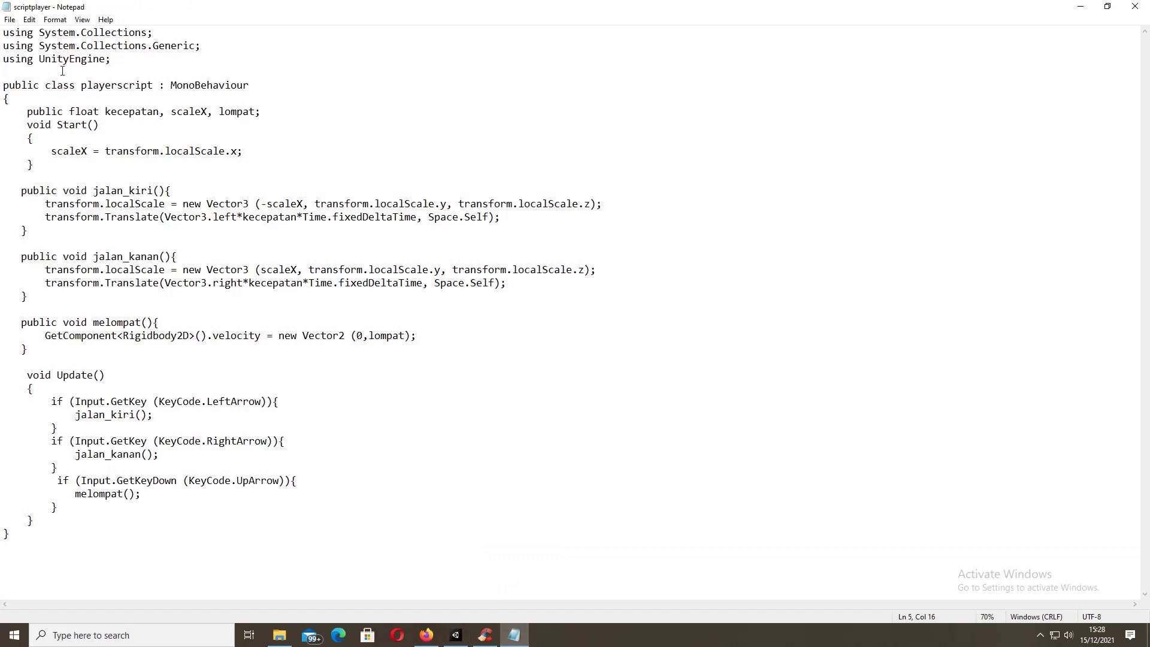
left_click_drag(81, 85, 154, 86)
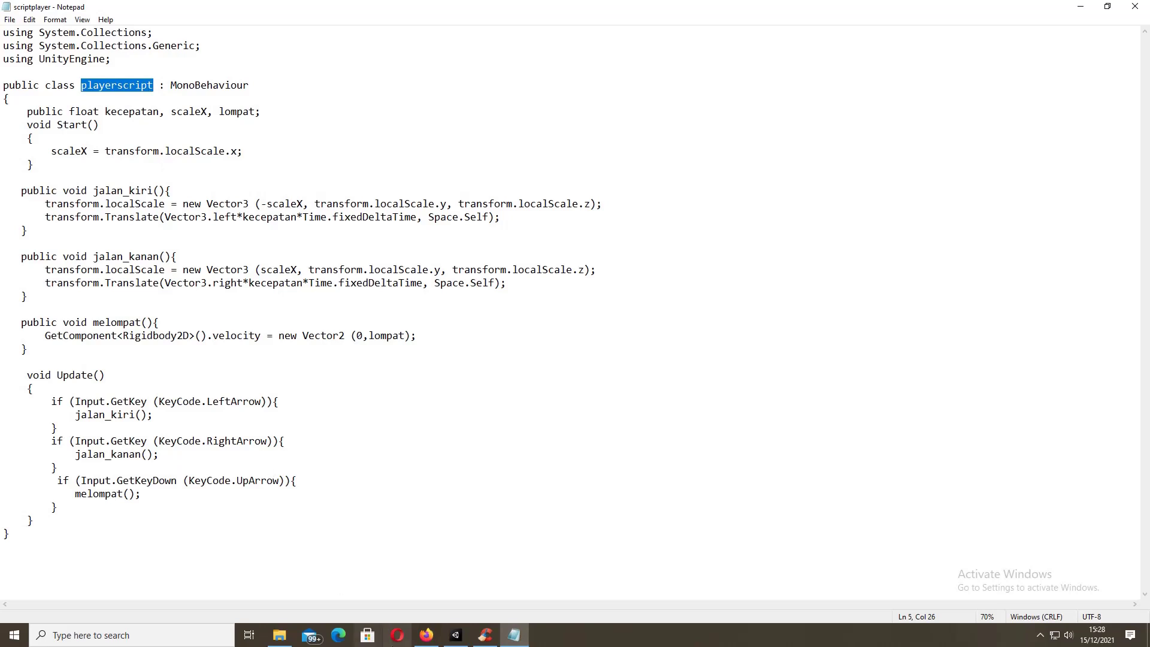
left_click(456, 635)
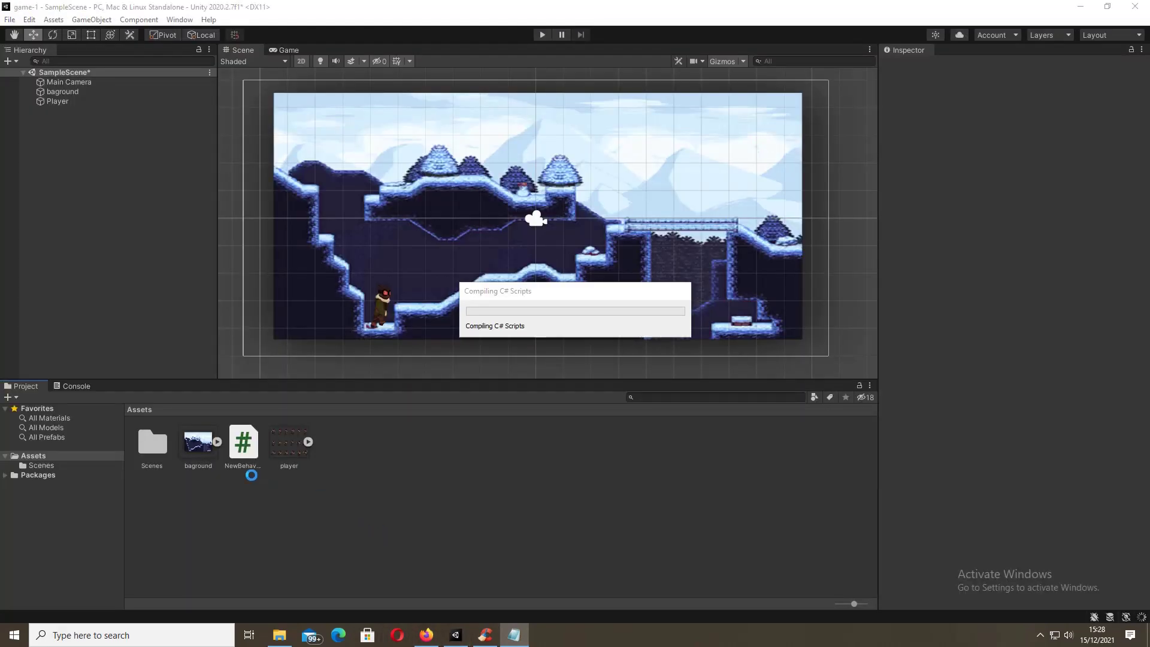